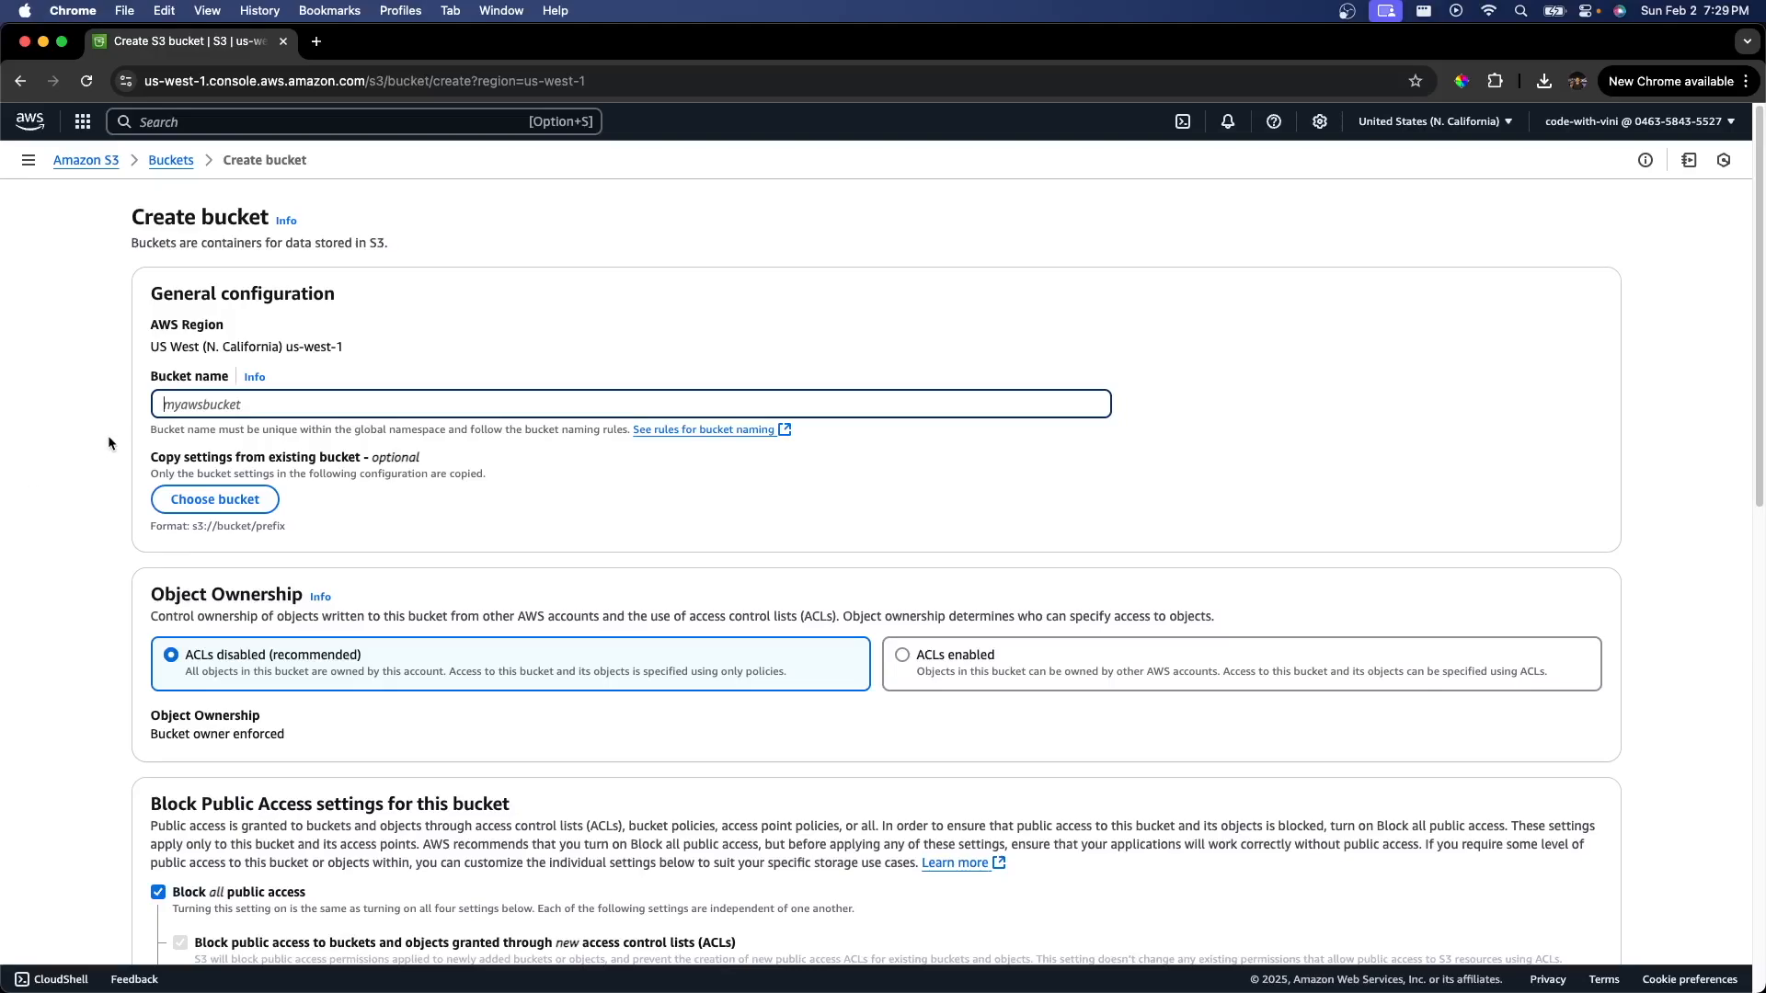
Step: Name the new bucket viniss3websitetutorial
{"action": "type", "text": "viniss3websitetutorial"}
Step: Turn off Block all public access, acknowledge the public-access warning, and create the bucket
{"action": "scroll", "coordinate": [348, 549], "scroll_direction": "down", "scroll_amount": 5}
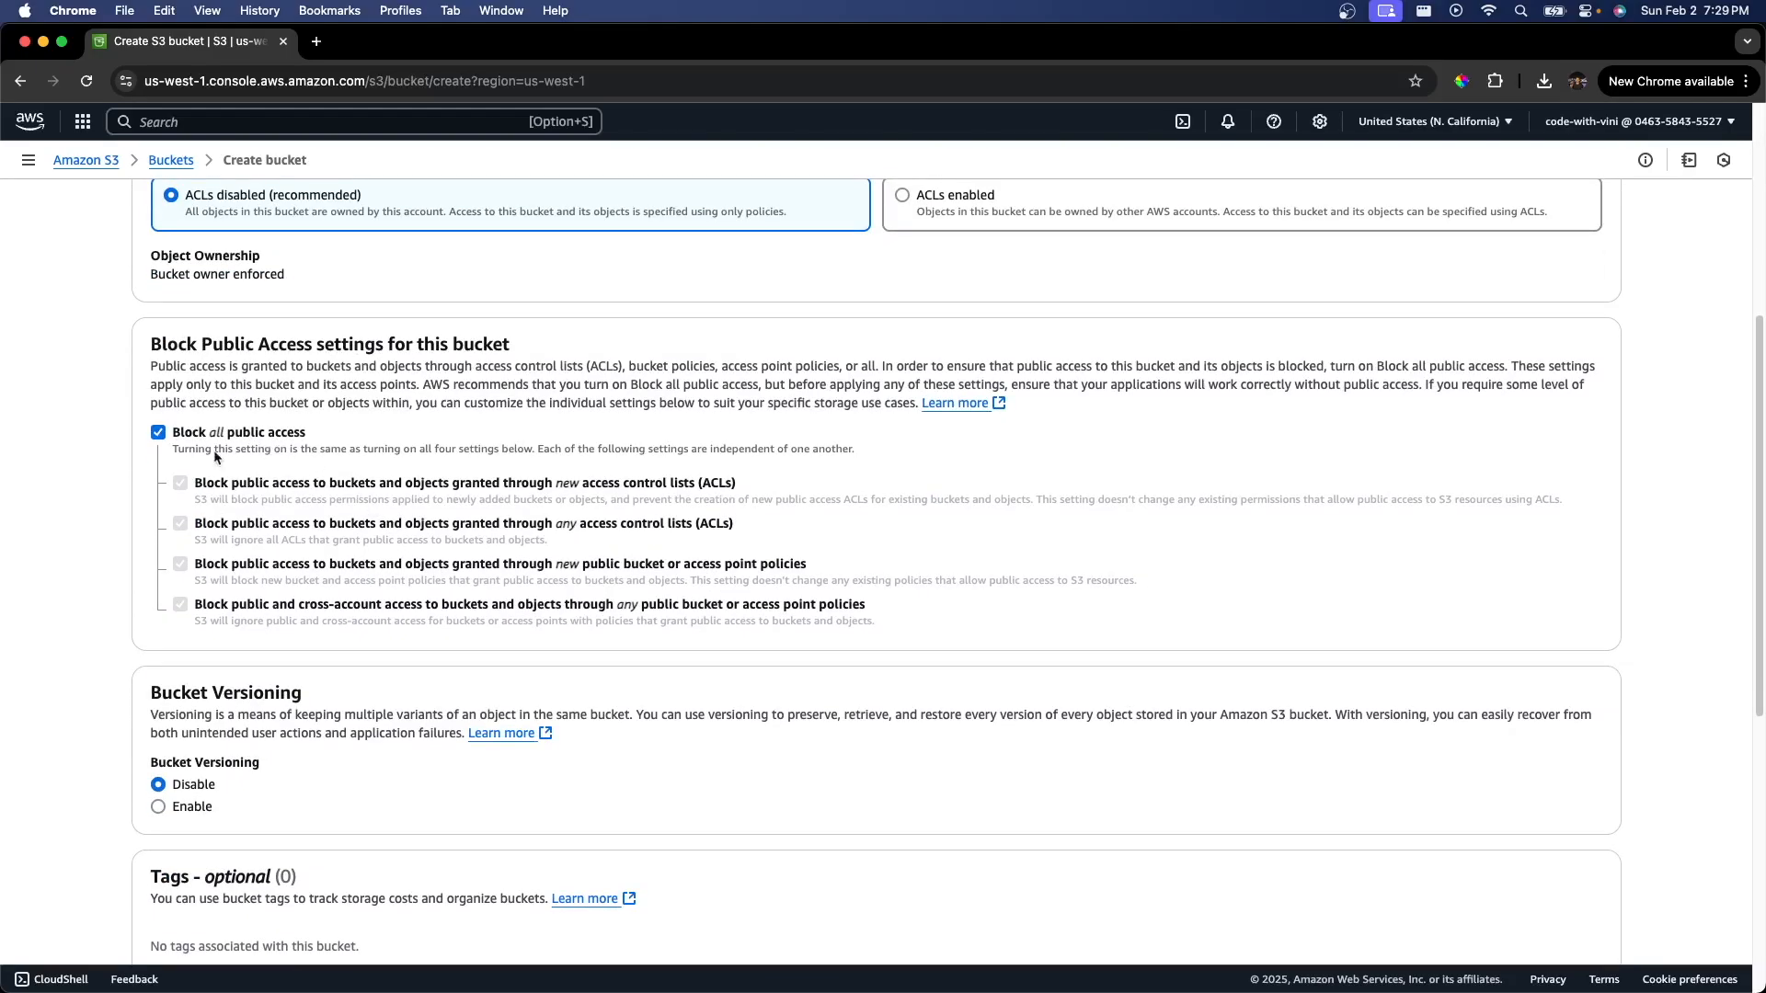
{"action": "left_click", "coordinate": [158, 432]}
{"action": "scroll", "coordinate": [294, 500], "scroll_direction": "down", "scroll_amount": 2}
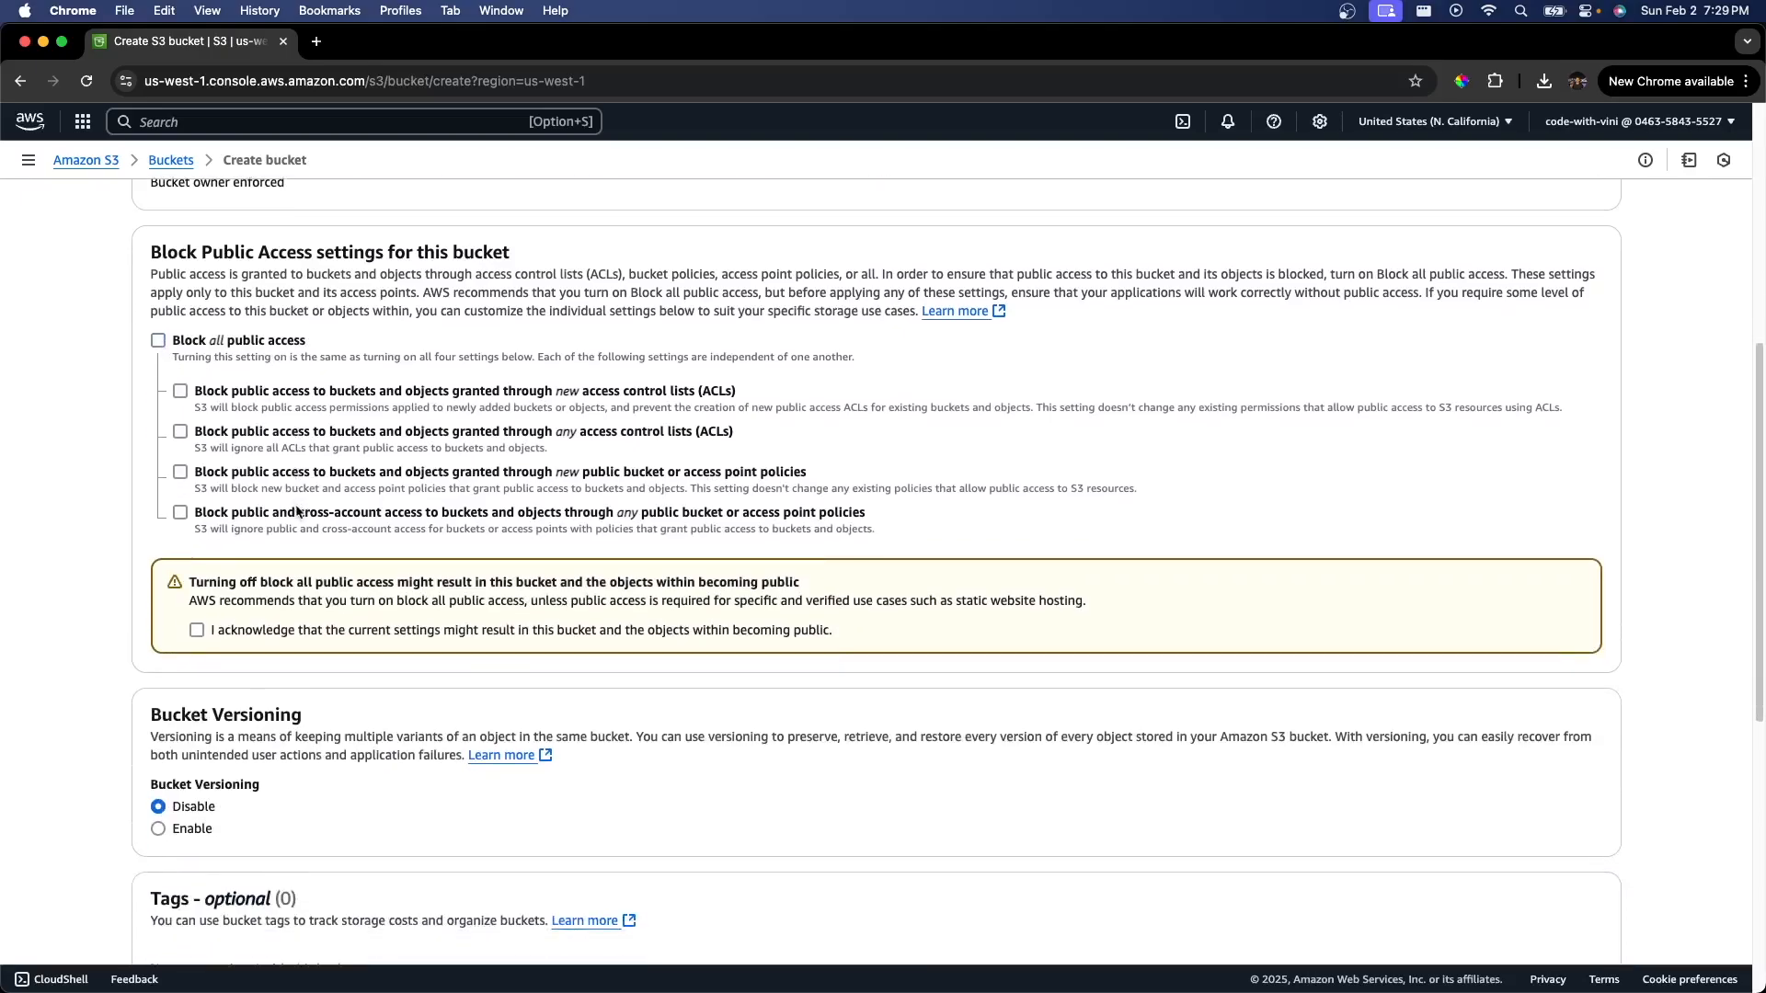
{"action": "left_click_drag", "start_coordinate": [188, 583], "coordinate": [802, 586]}
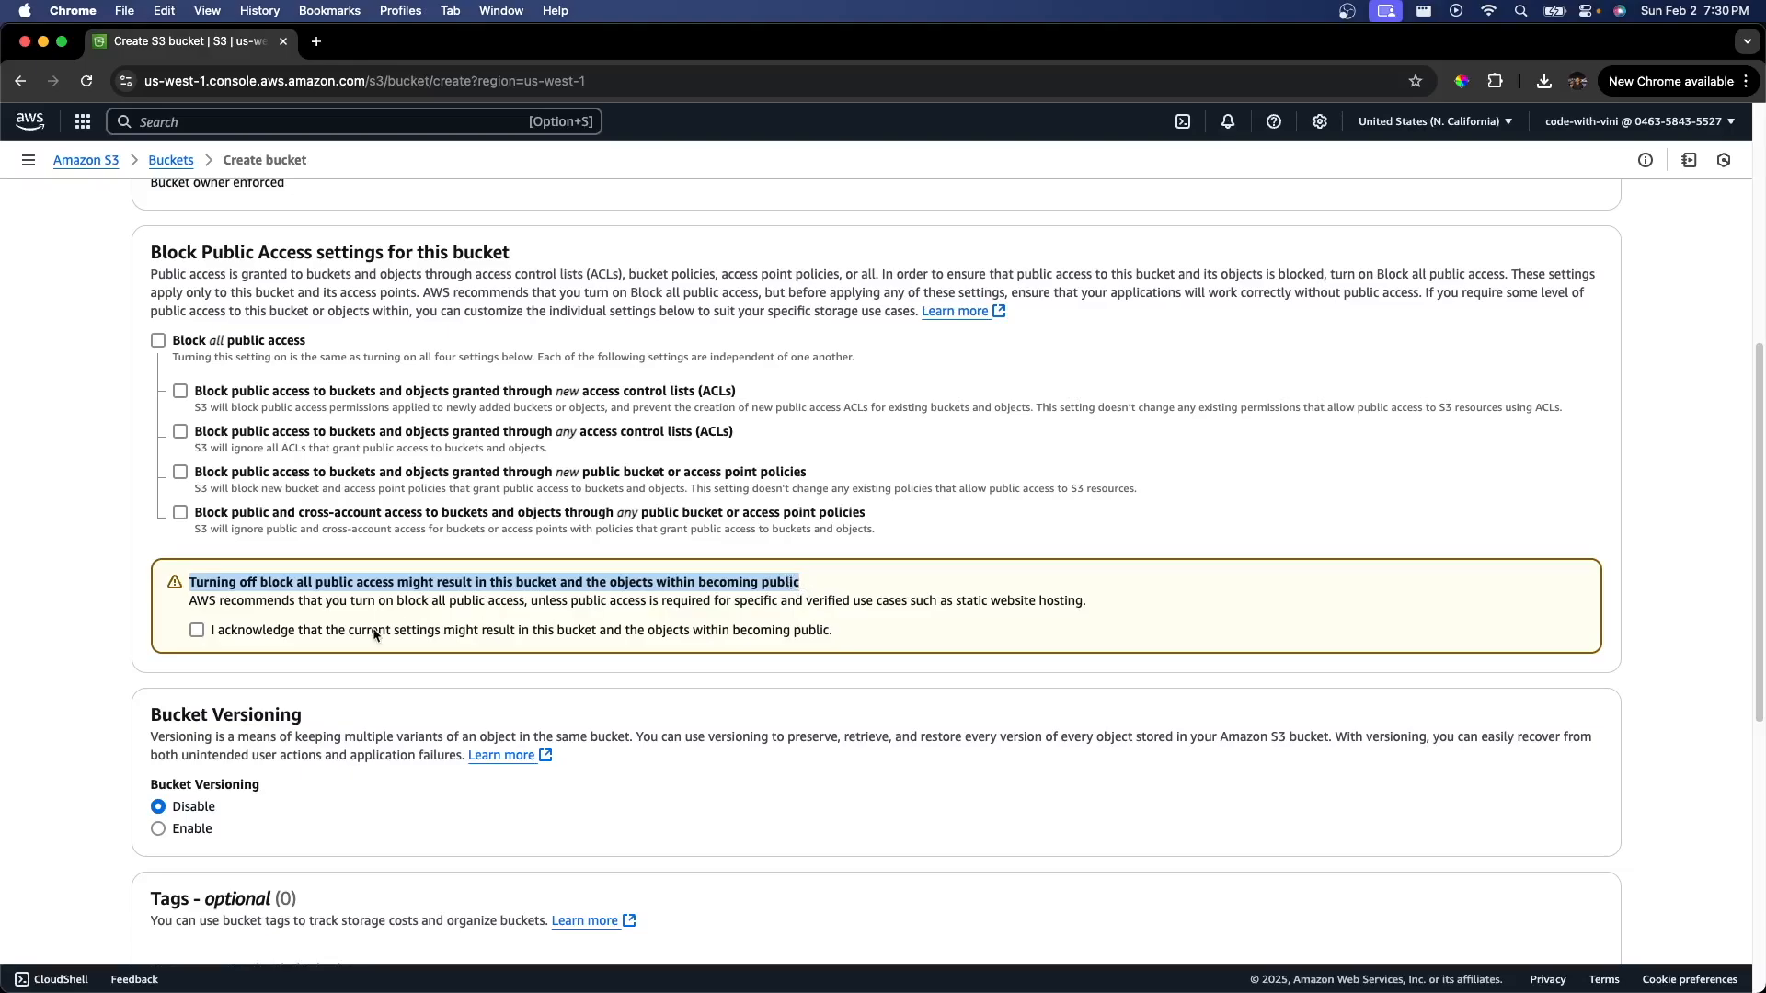
{"action": "left_click", "coordinate": [196, 632]}
{"action": "left_click", "coordinate": [316, 627]}
{"action": "left_click", "coordinate": [197, 631]}
{"action": "scroll", "coordinate": [1448, 899], "scroll_direction": "down", "scroll_amount": 10}
{"action": "left_click", "coordinate": [1558, 915]}
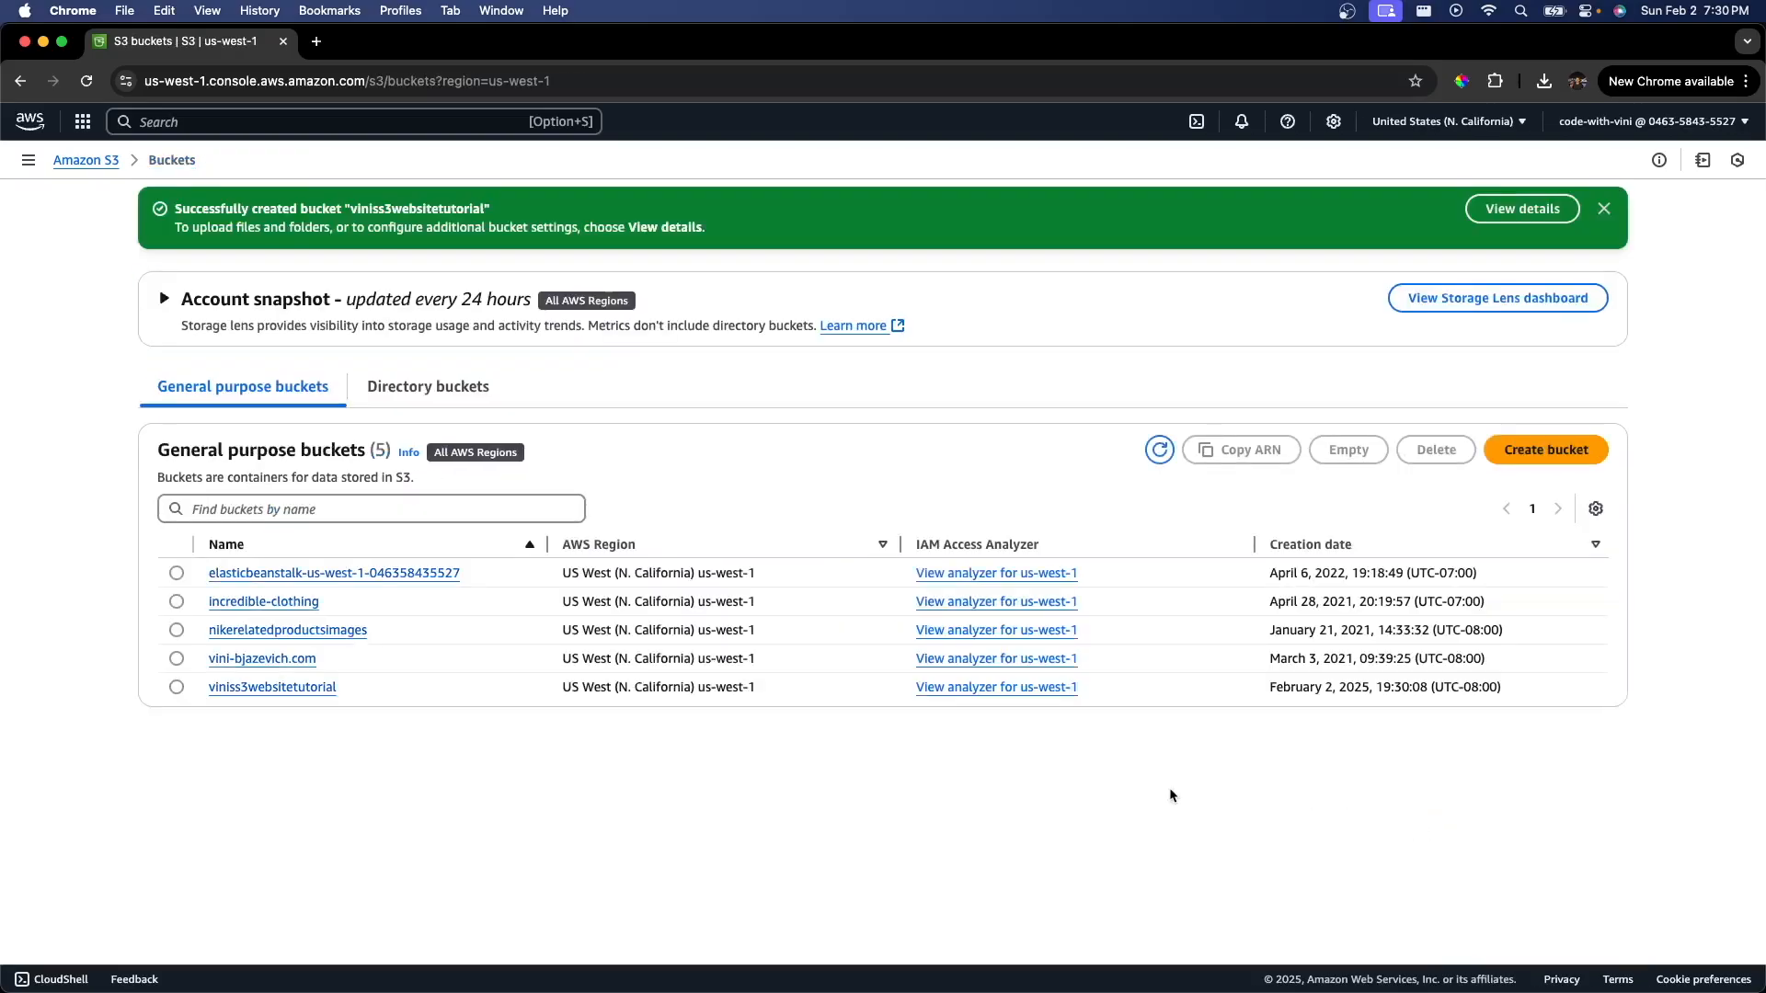
Step: Open the new bucket's properties and enable static website hosting
{"action": "left_click", "coordinate": [264, 689]}
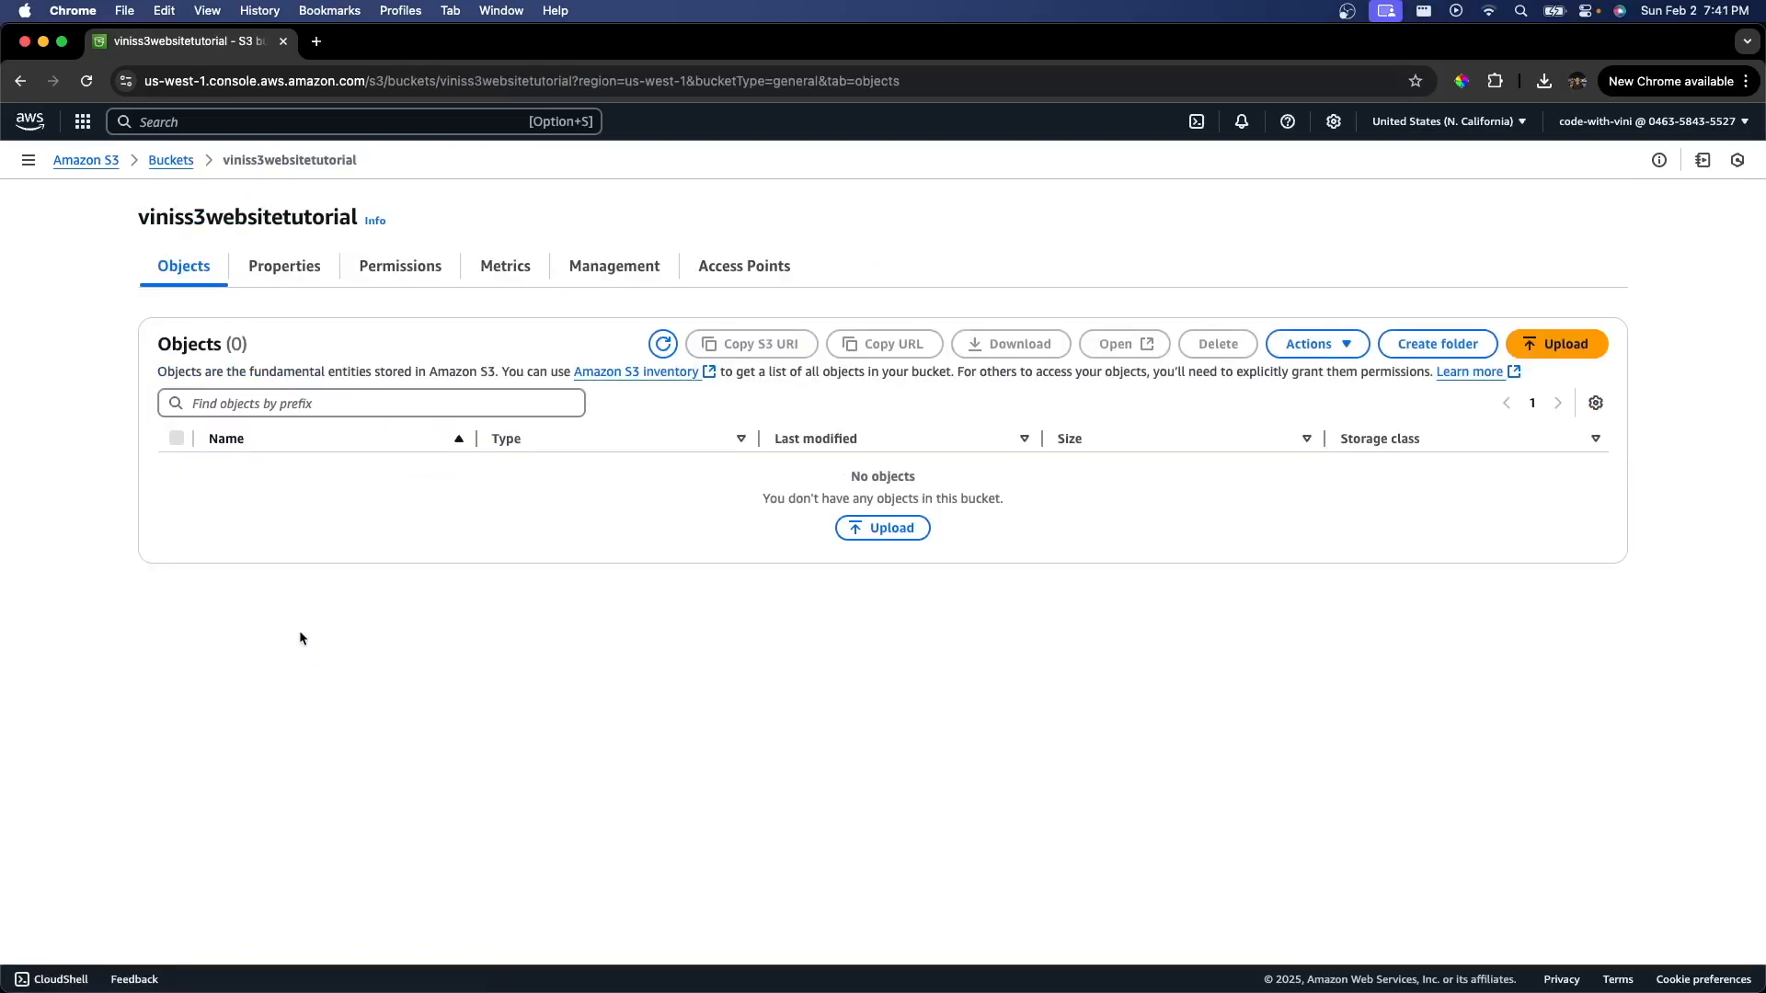
{"action": "left_click", "coordinate": [303, 269]}
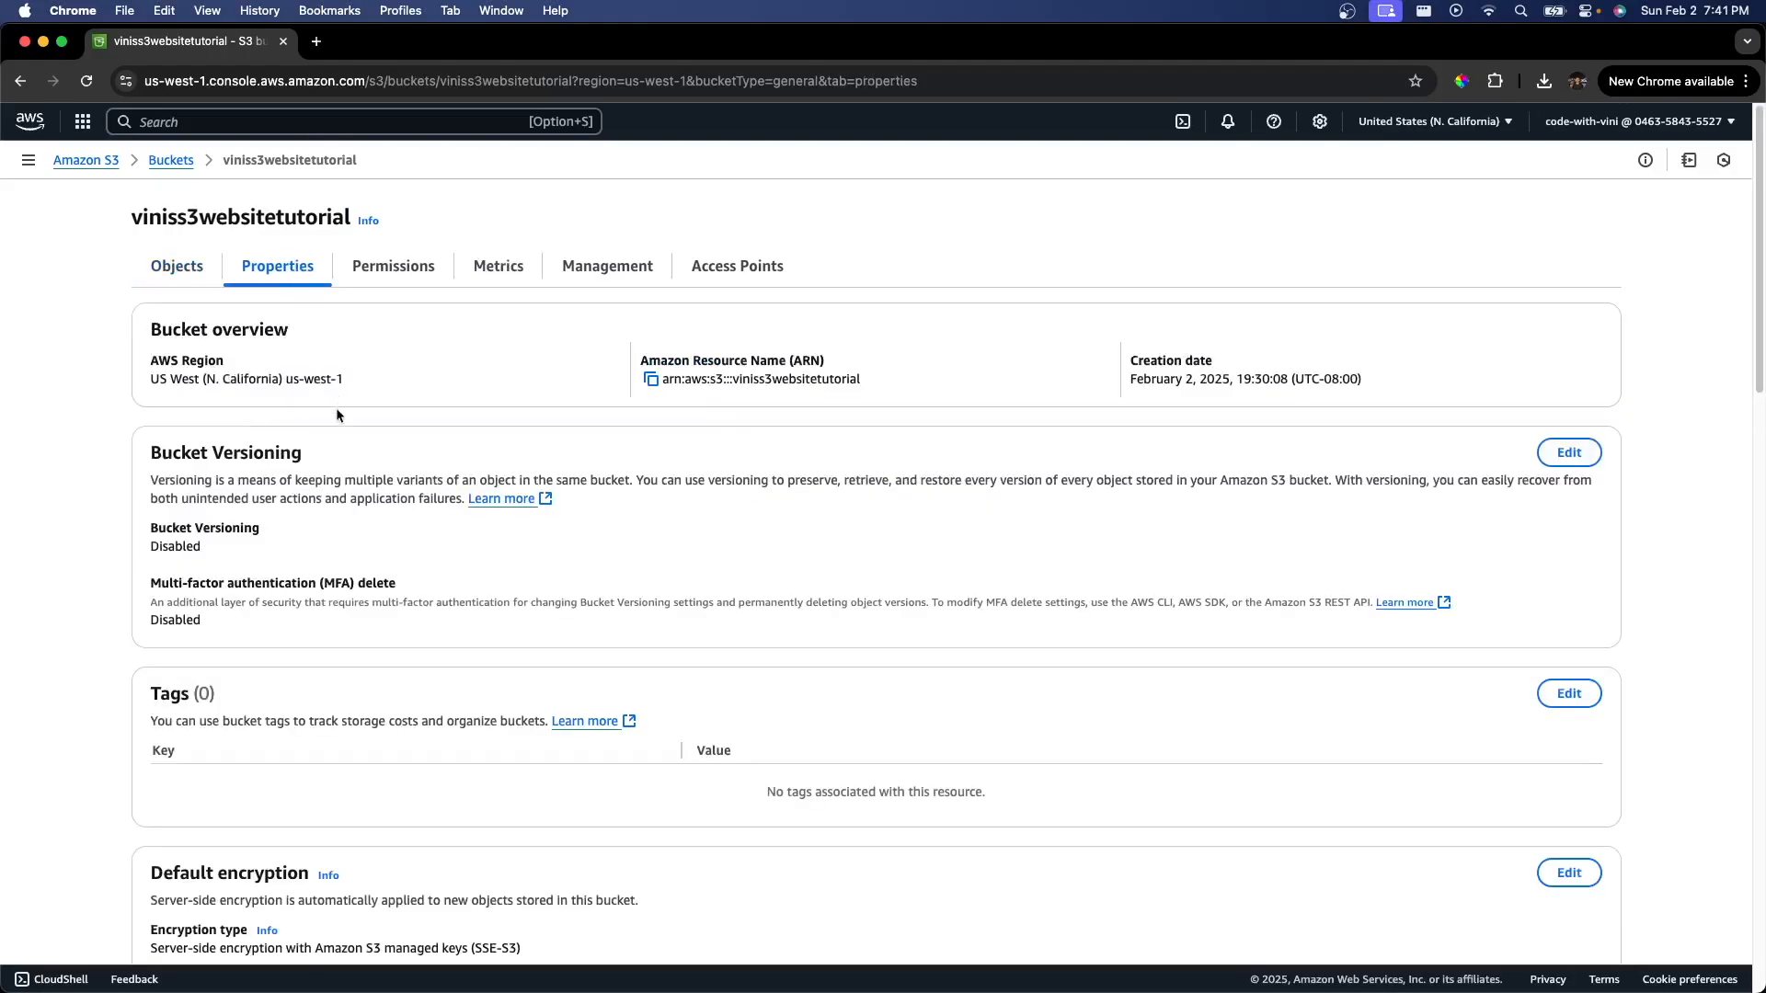
{"action": "scroll", "coordinate": [336, 412], "scroll_direction": "down", "scroll_amount": 20}
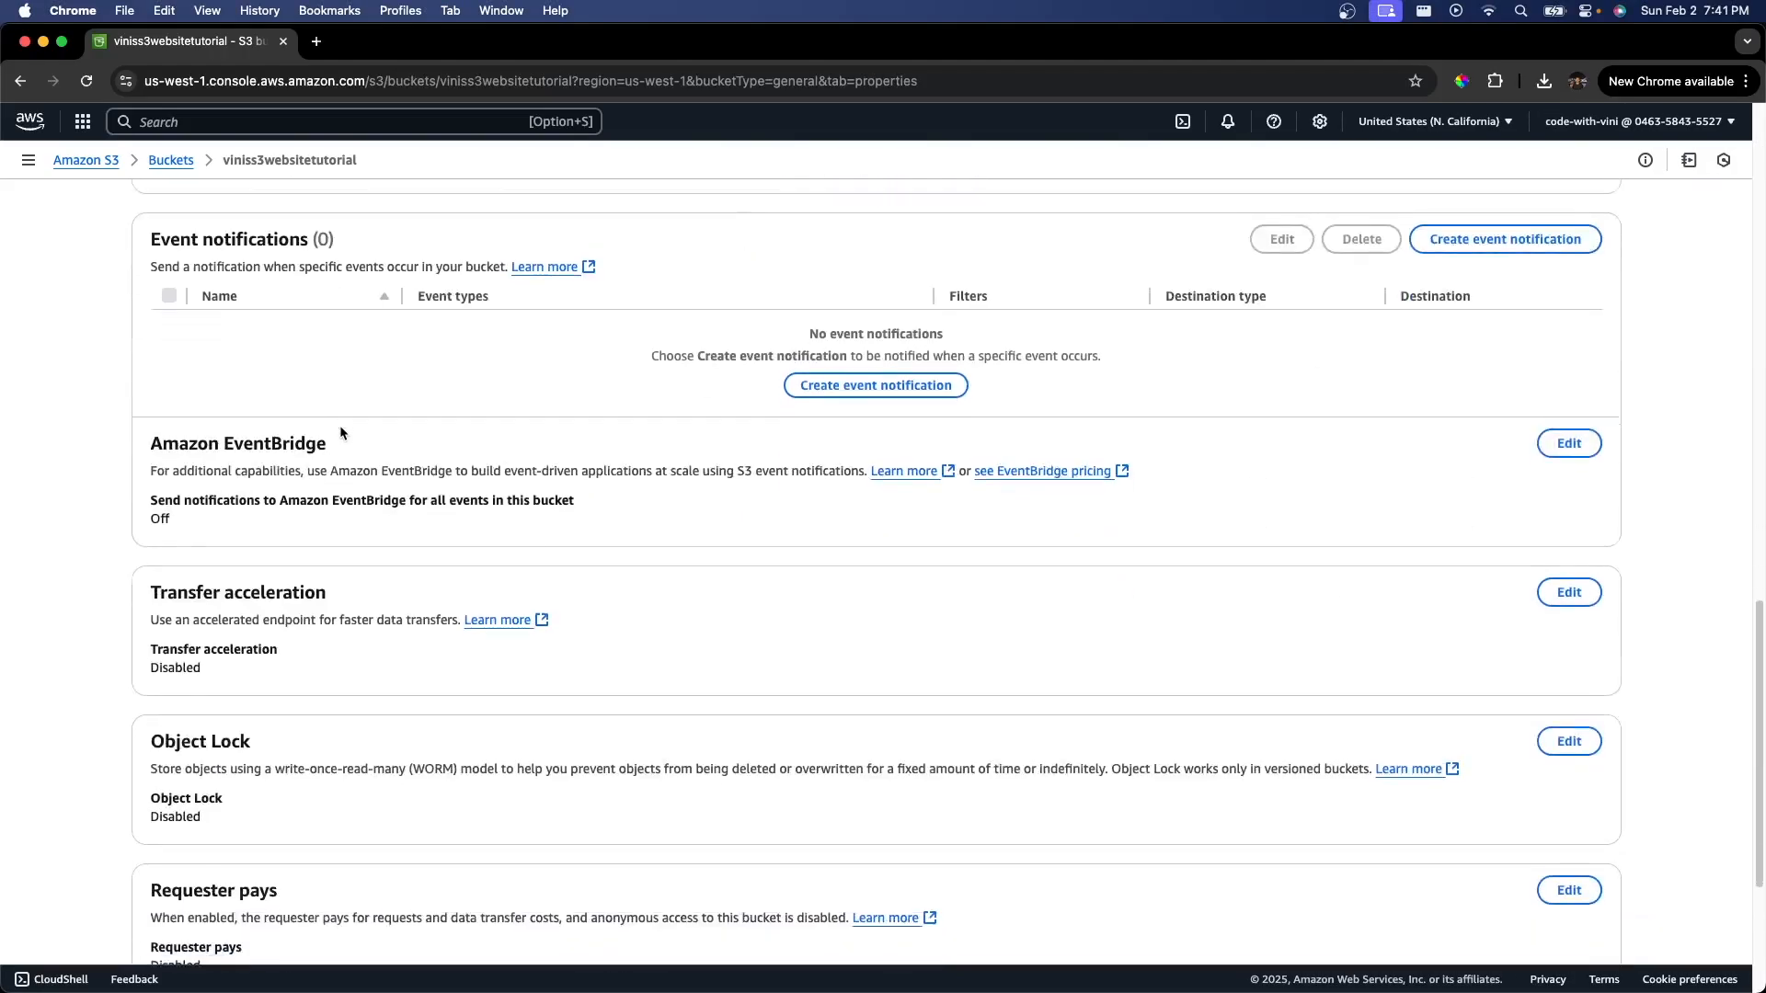
{"action": "scroll", "coordinate": [340, 432], "scroll_direction": "down", "scroll_amount": 4}
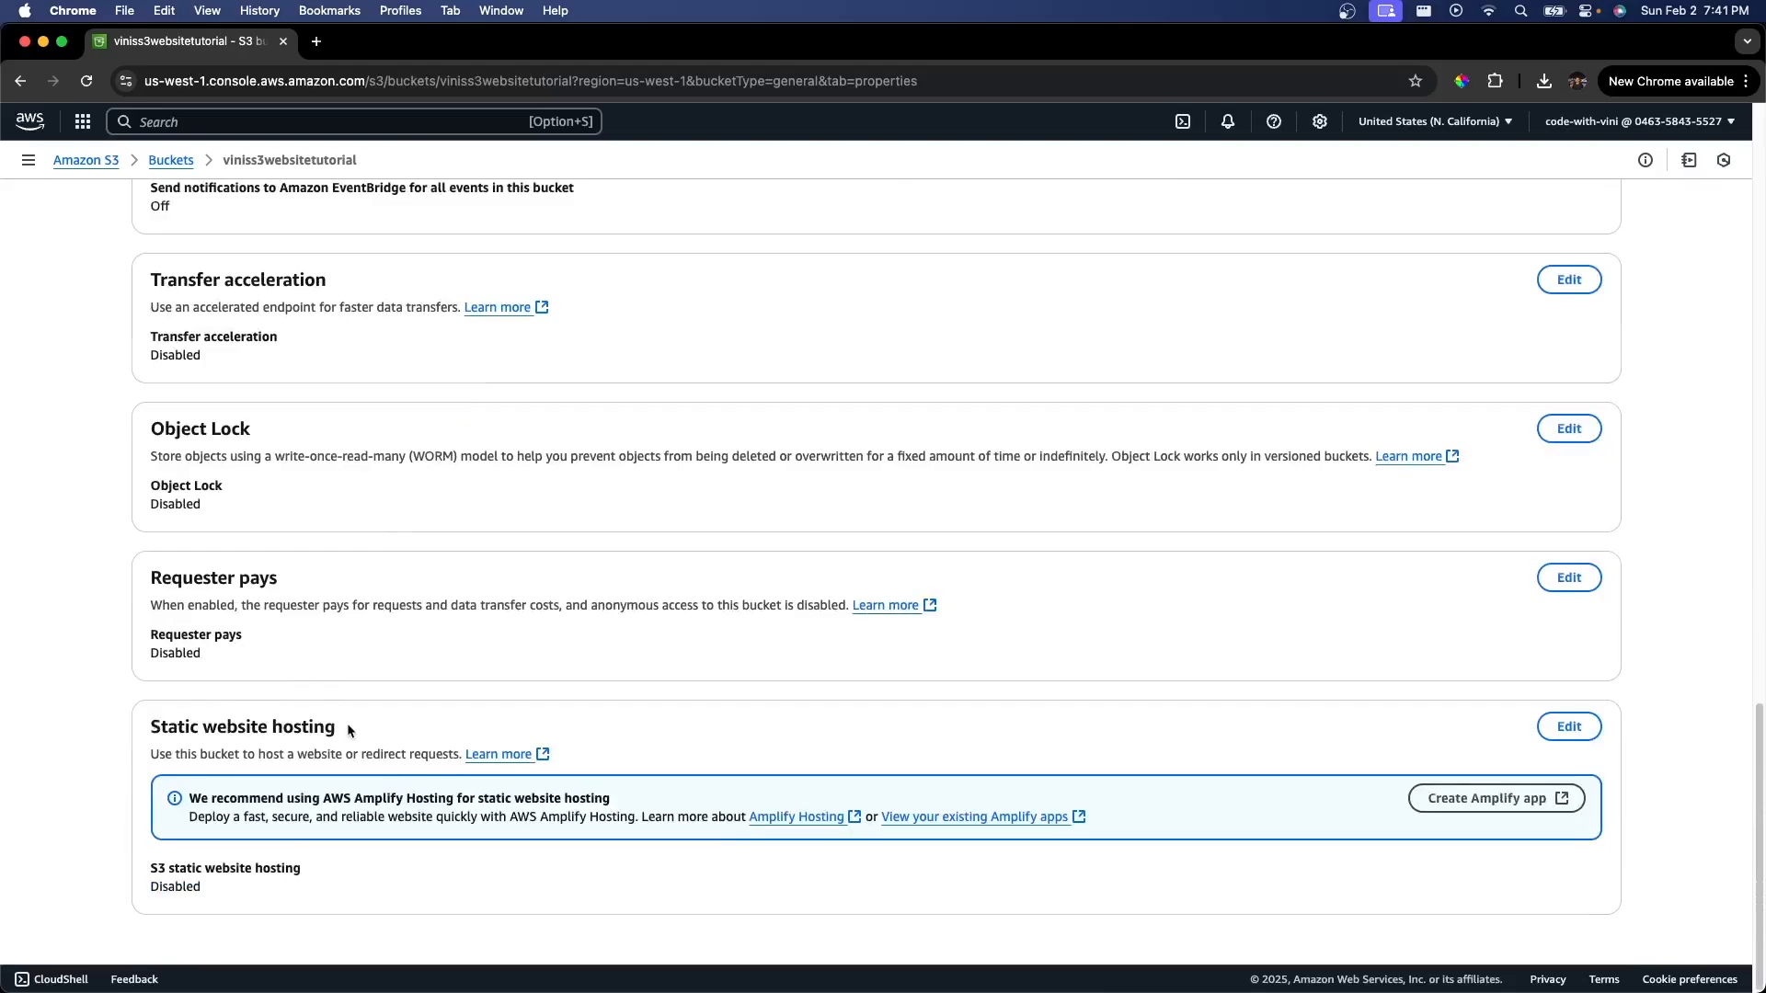
{"action": "left_click", "coordinate": [1568, 727]}
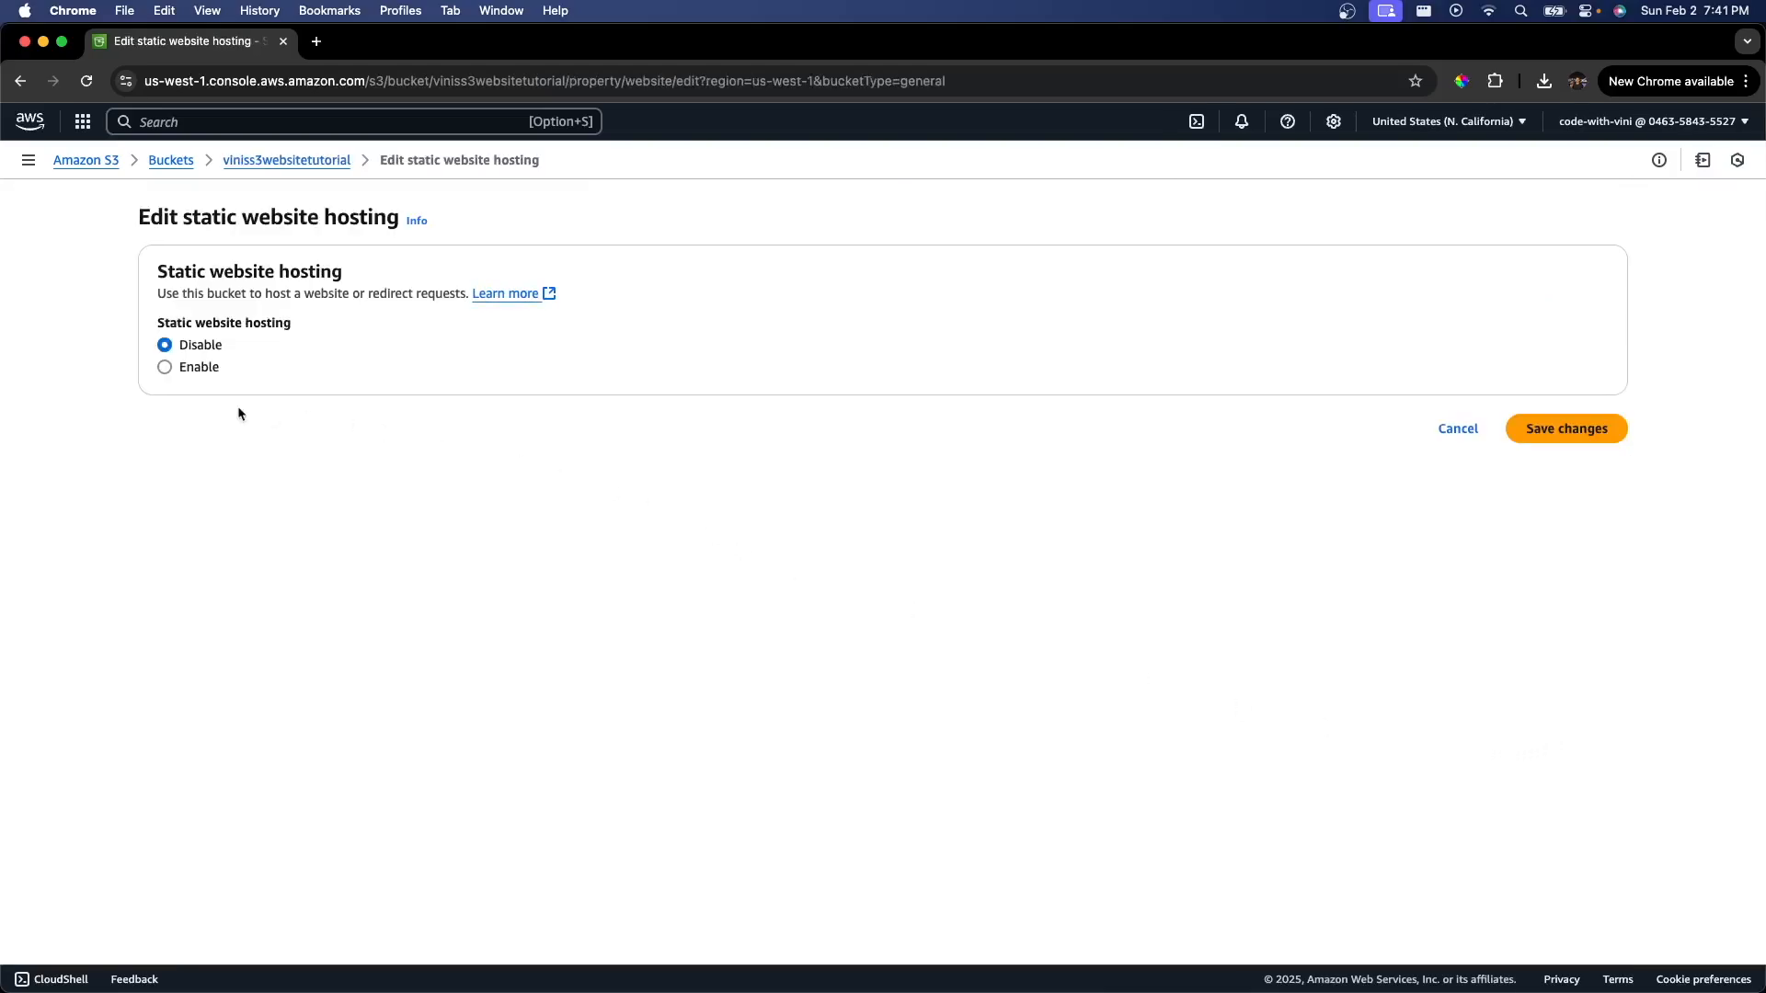
{"action": "left_click", "coordinate": [166, 368]}
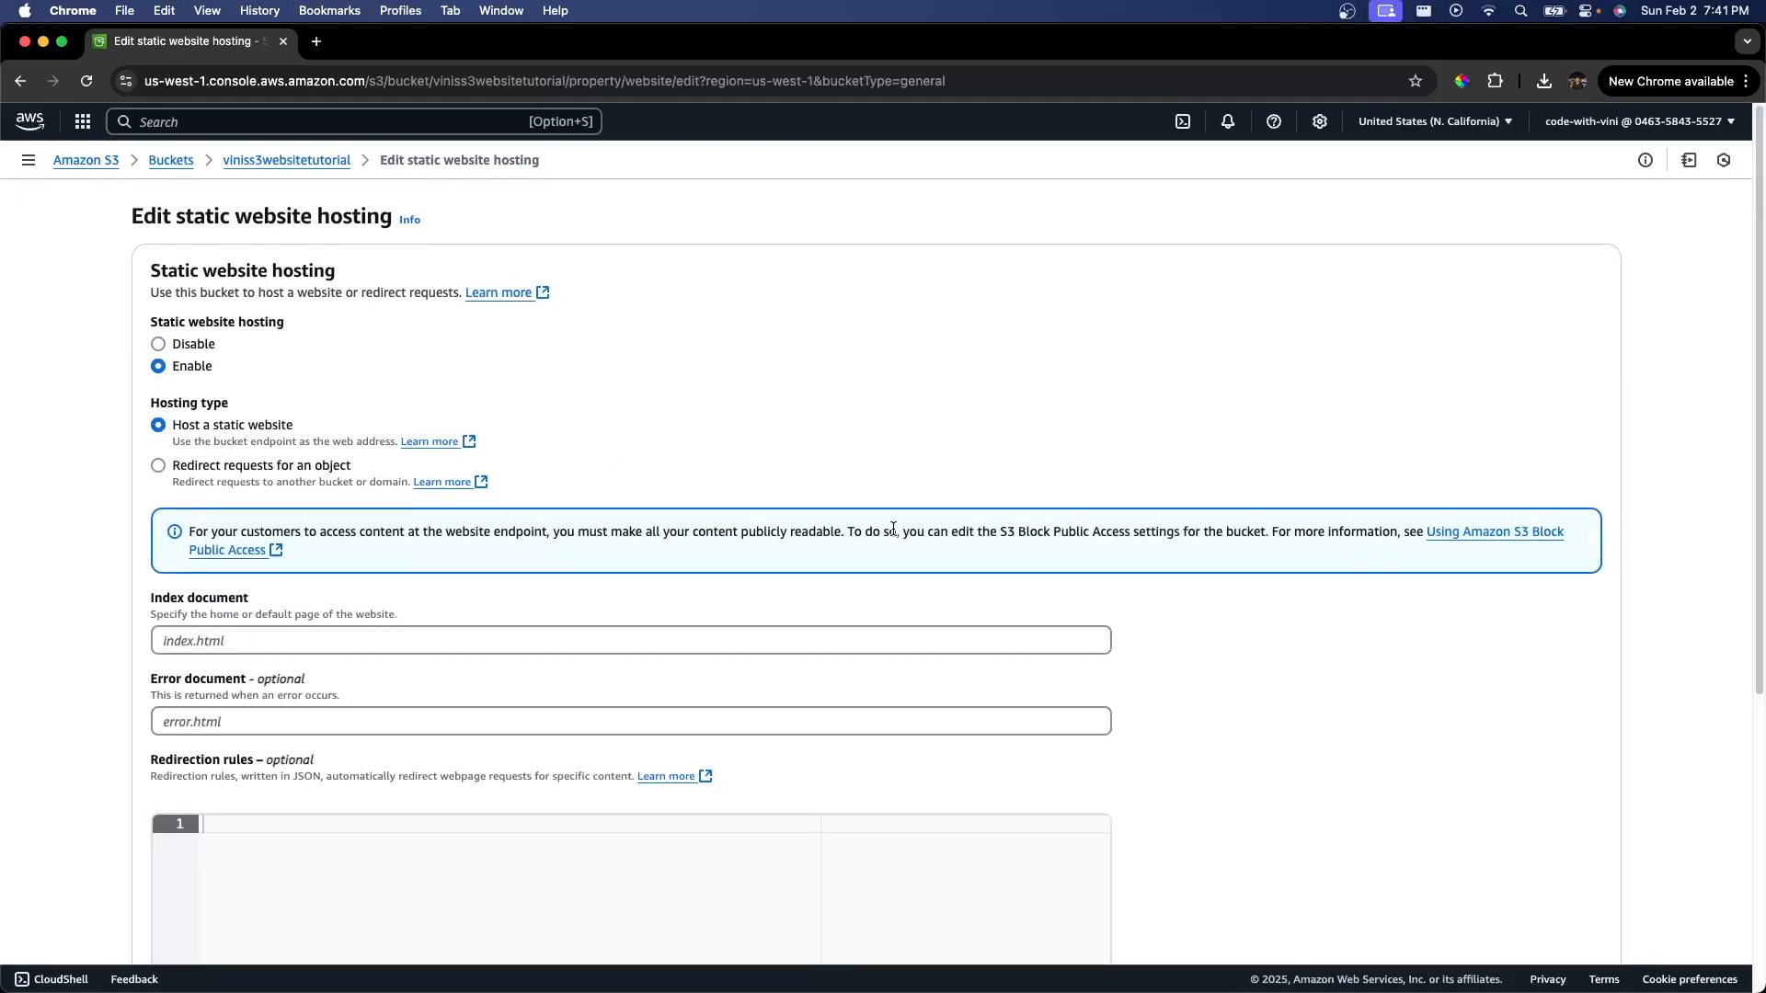
Step: Set the index document to index.html and the error document to error.html, then save the hosting settings
{"action": "scroll", "coordinate": [516, 524], "scroll_direction": "down", "scroll_amount": 2}
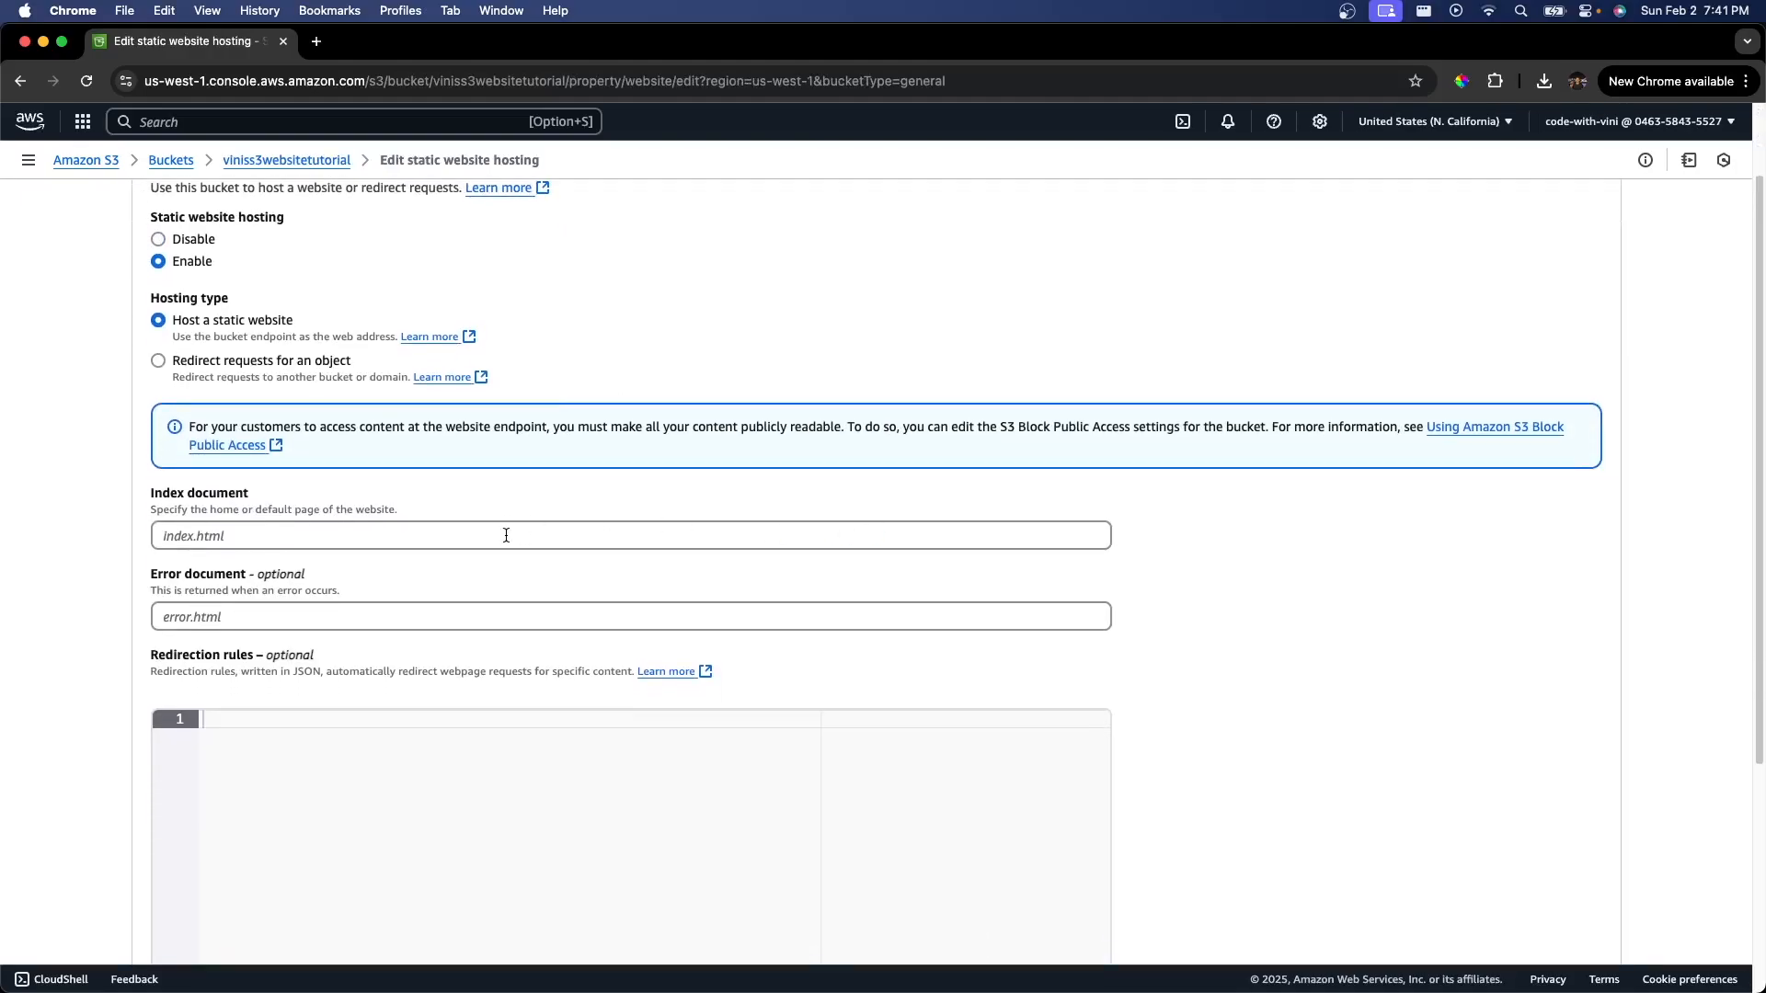
{"action": "left_click_drag", "start_coordinate": [396, 510], "coordinate": [150, 505]}
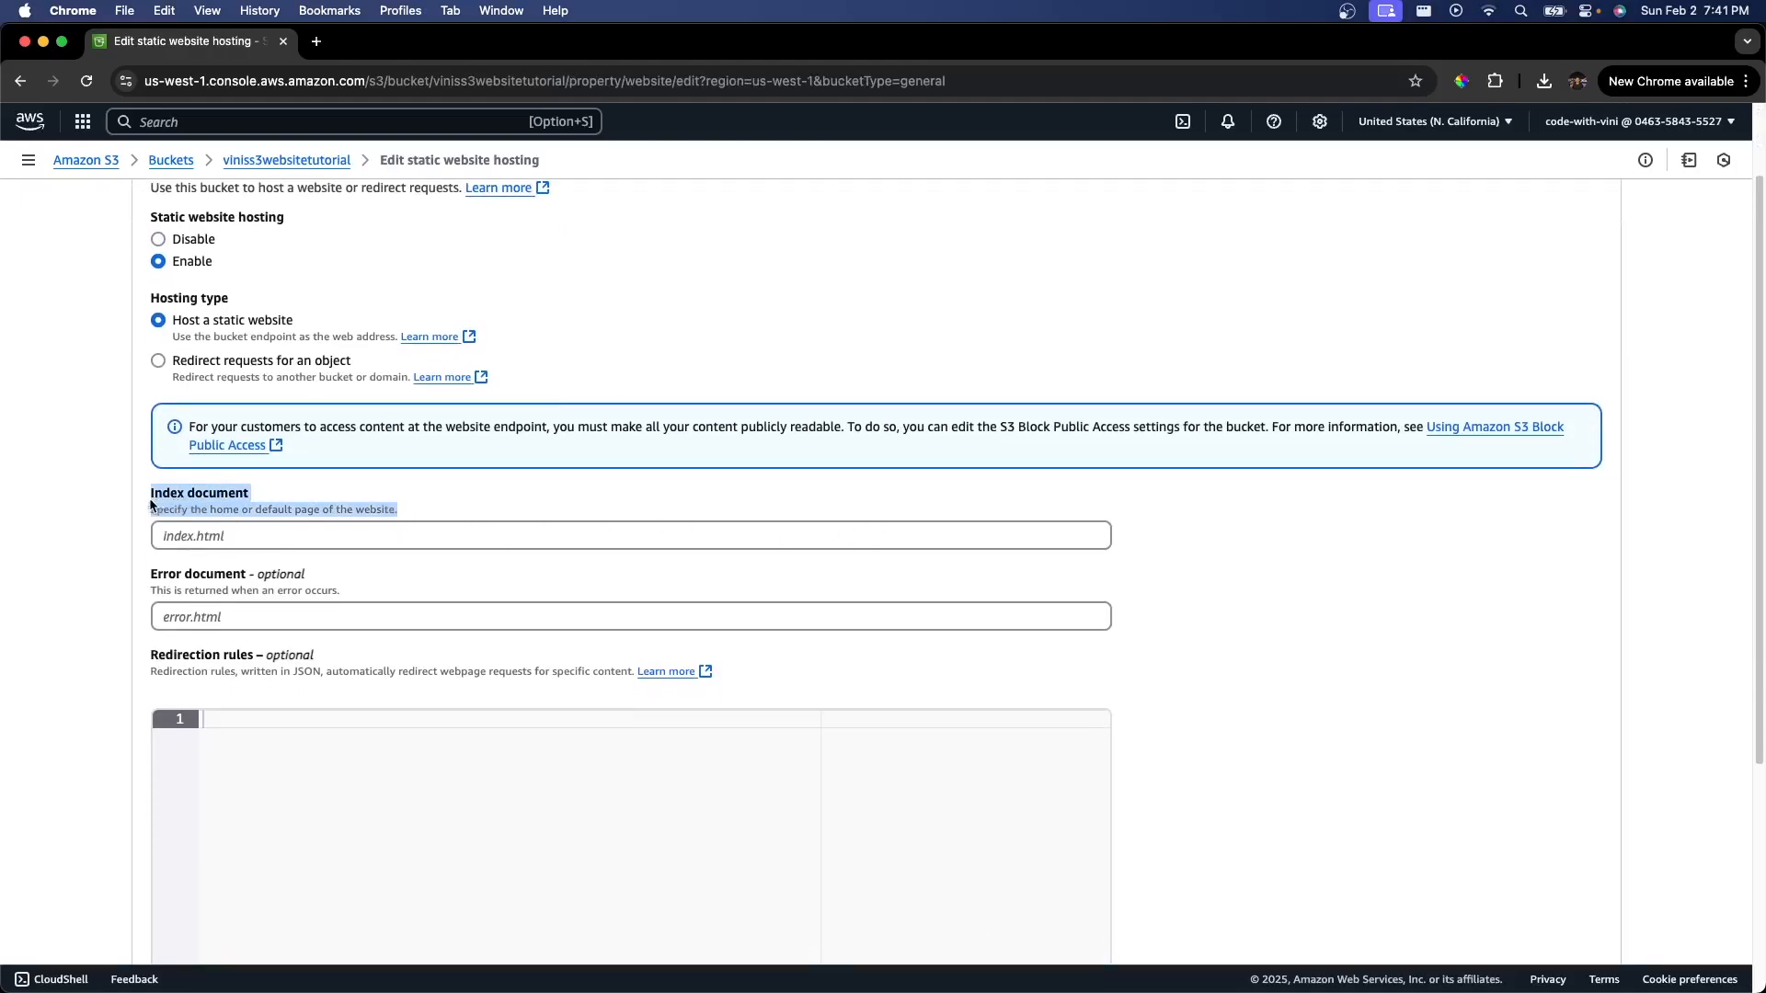
{"action": "left_click", "coordinate": [276, 544]}
{"action": "type", "text": "ind"}
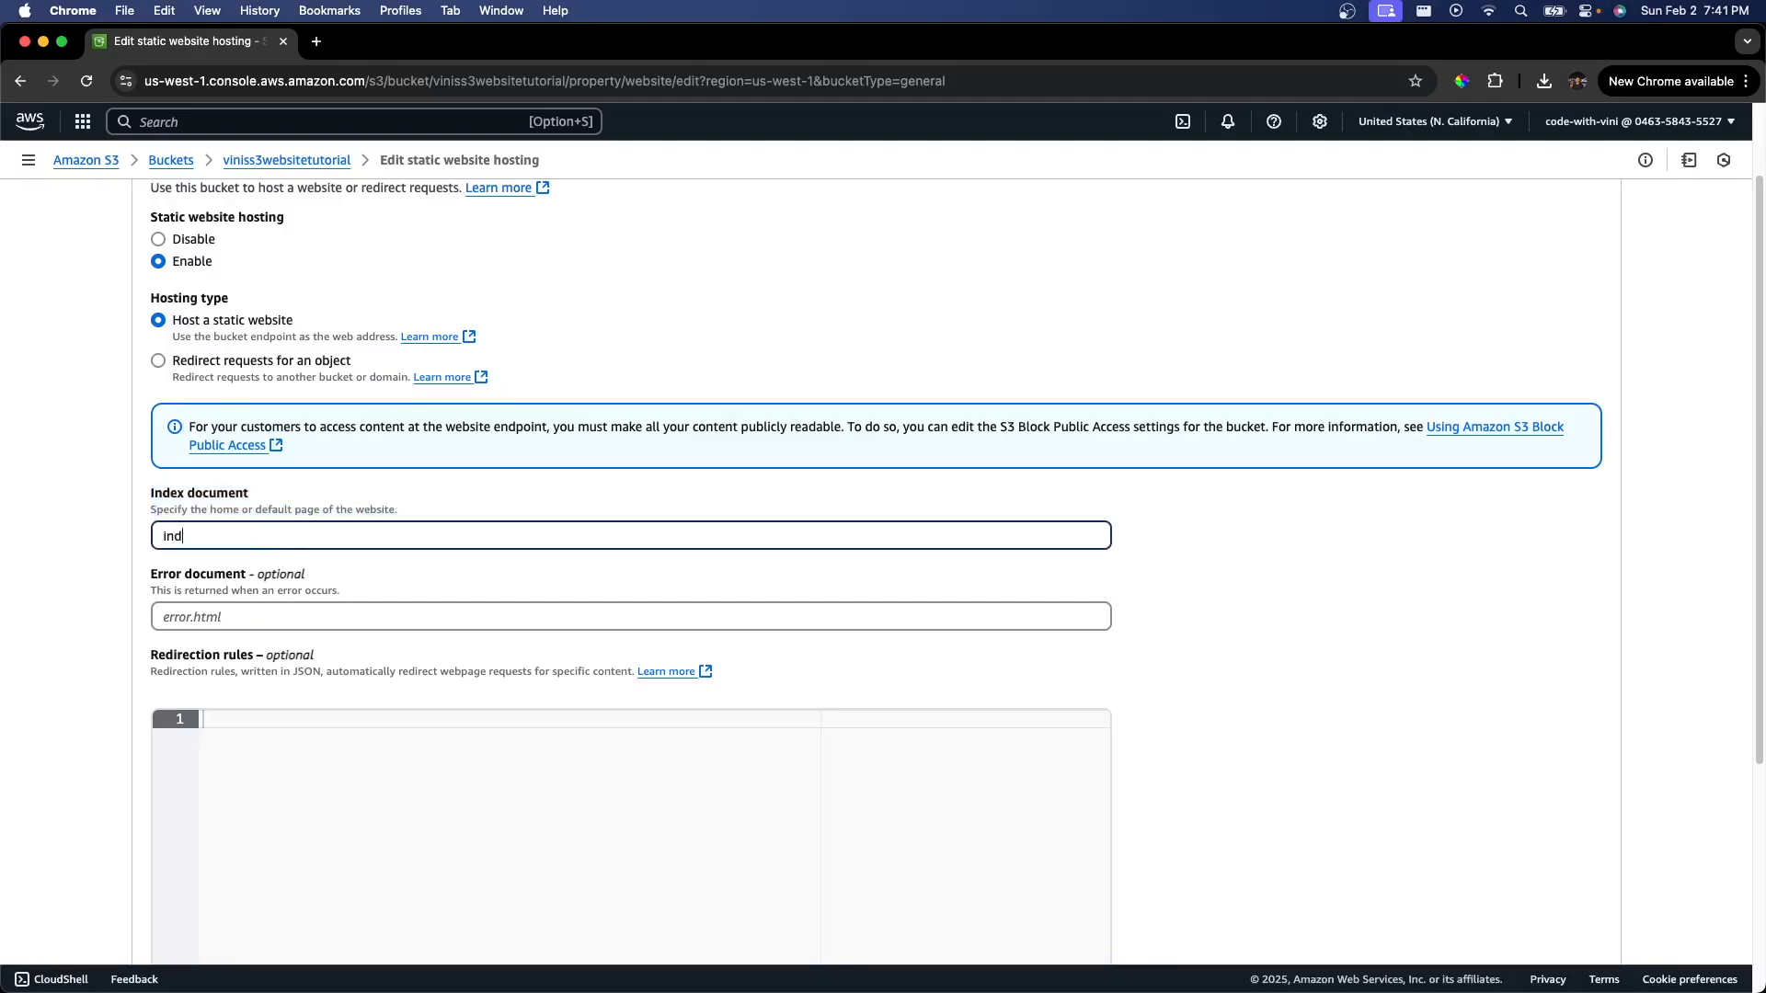
{"action": "type", "text": "ex.html"}
{"action": "left_click", "coordinate": [296, 616]}
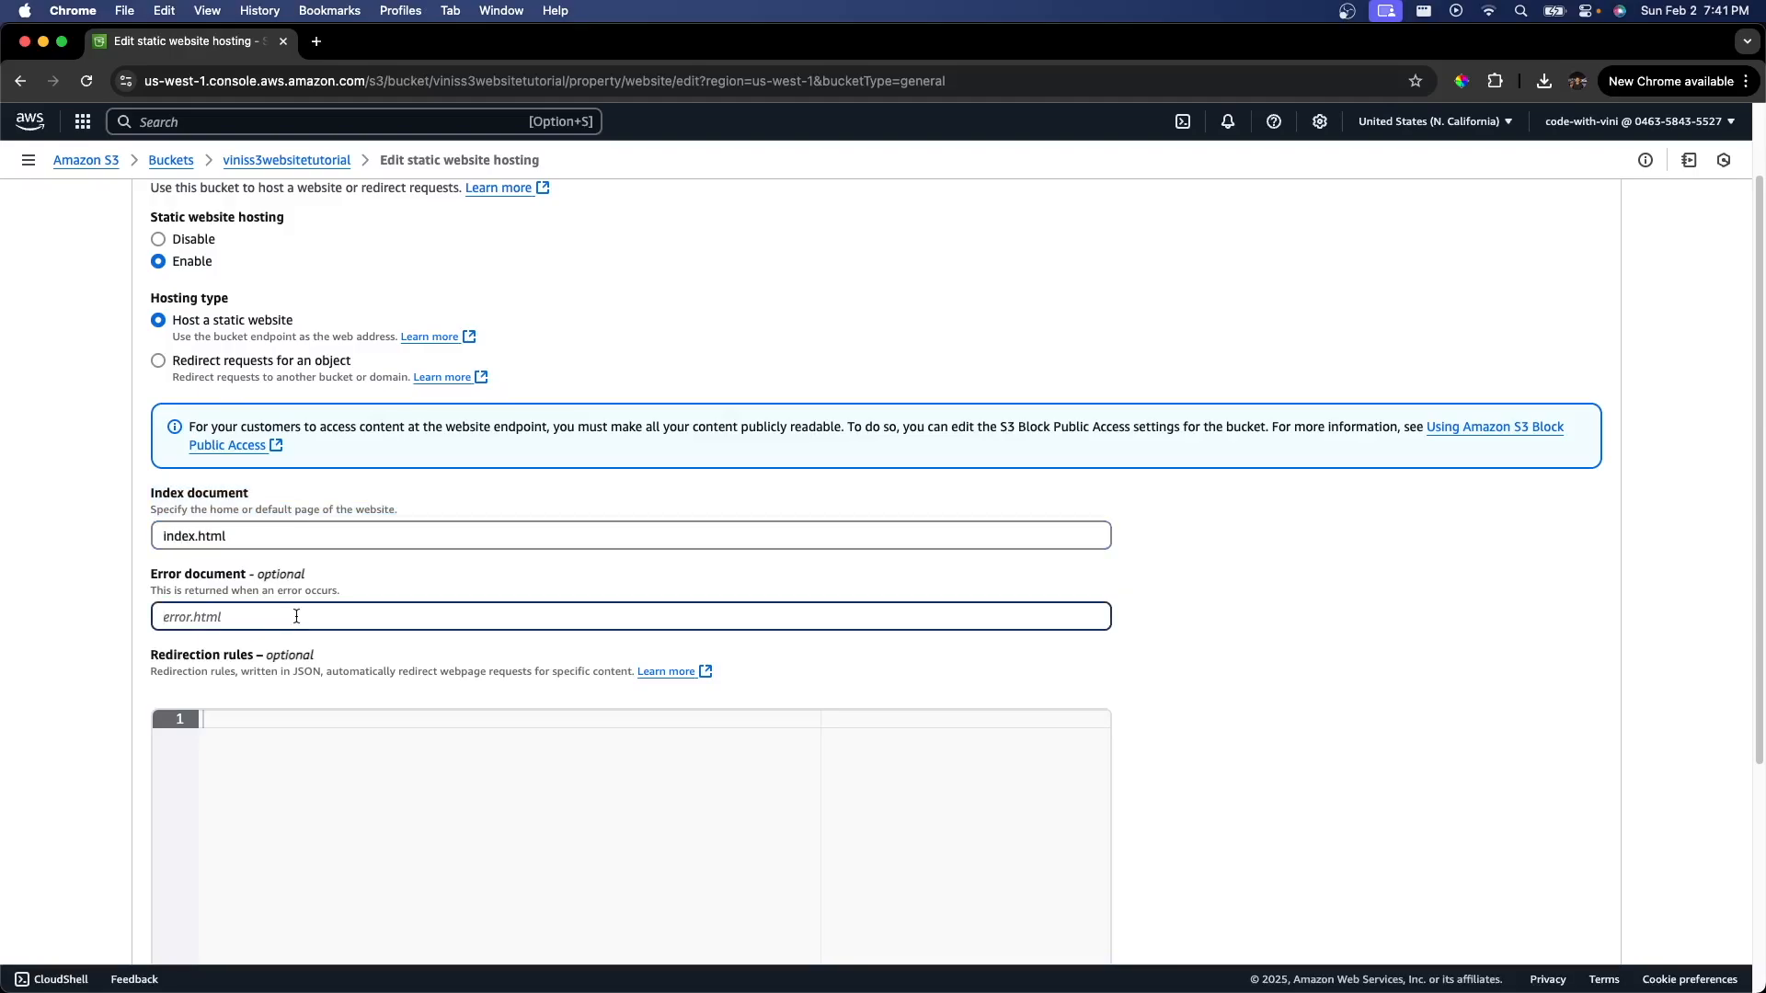
{"action": "type", "text": "error.html"}
{"action": "scroll", "coordinate": [320, 619], "scroll_direction": "down", "scroll_amount": 5}
{"action": "left_click", "coordinate": [1519, 912]}
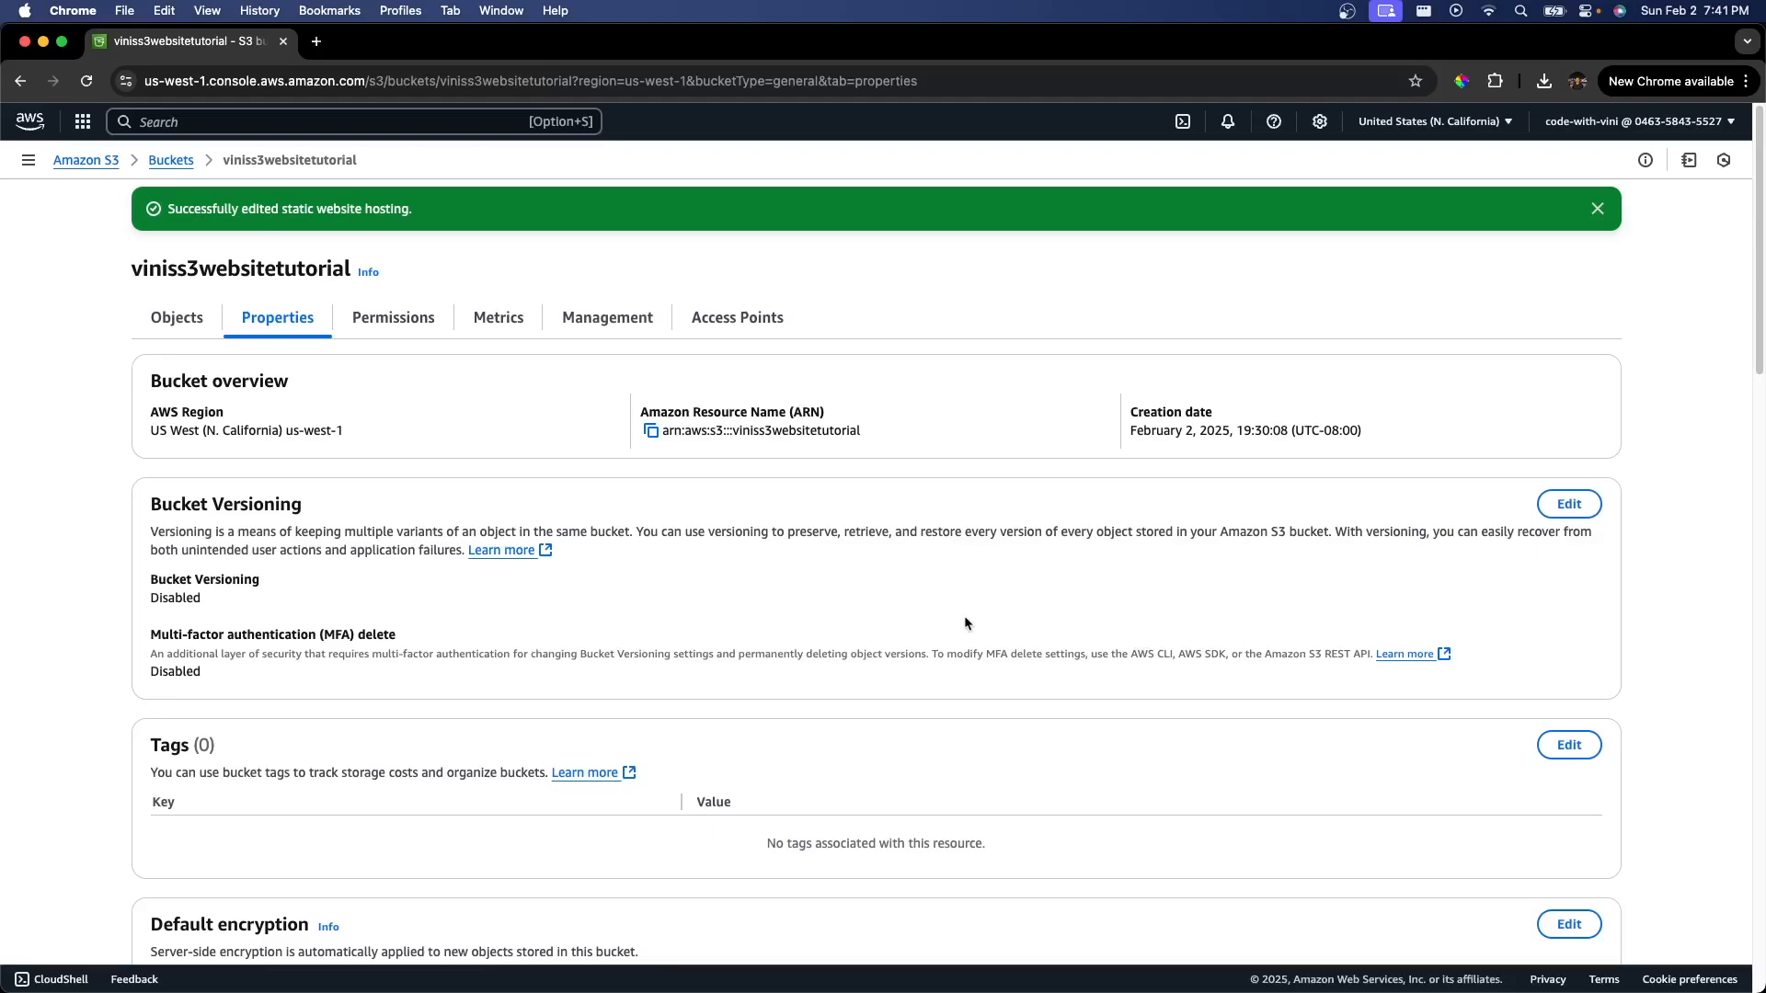
Step: Open the bucket website endpoint in a new tab to test it, then return to the bucket tab
{"action": "scroll", "coordinate": [954, 622], "scroll_direction": "down", "scroll_amount": 20}
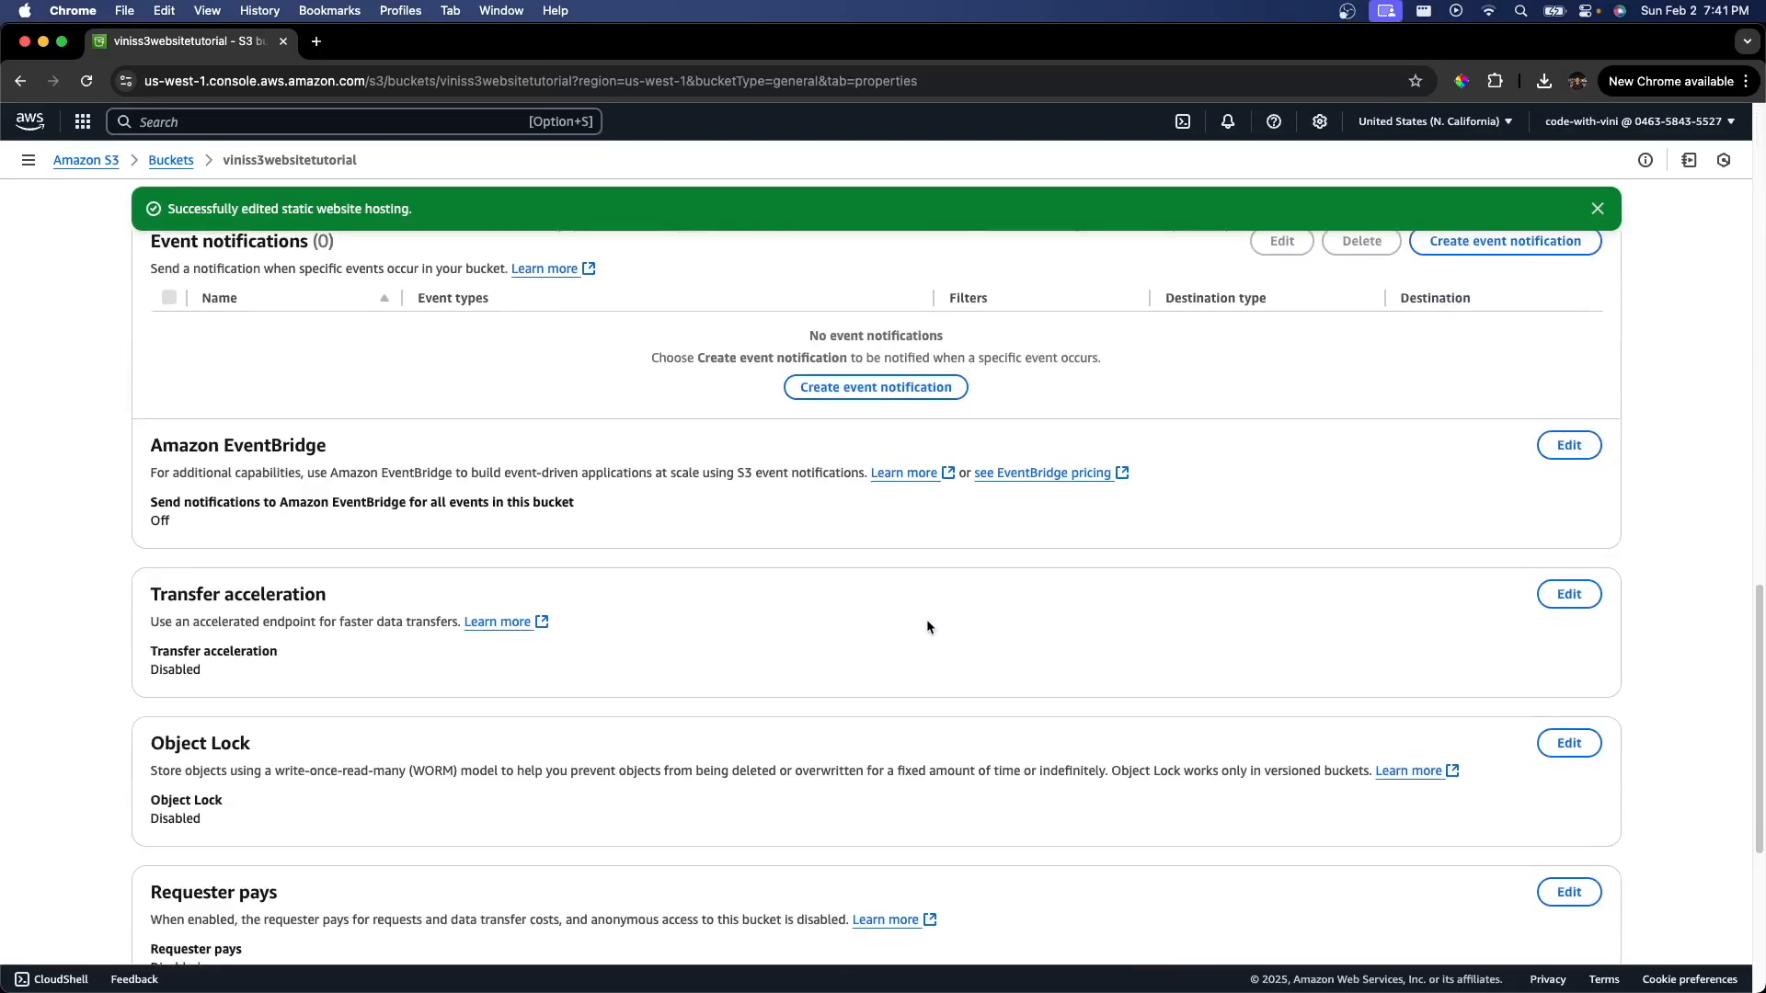
{"action": "scroll", "coordinate": [926, 626], "scroll_direction": "down", "scroll_amount": 2}
{"action": "left_click", "coordinate": [550, 885], "text": "super"}
{"action": "left_click", "coordinate": [397, 46]}
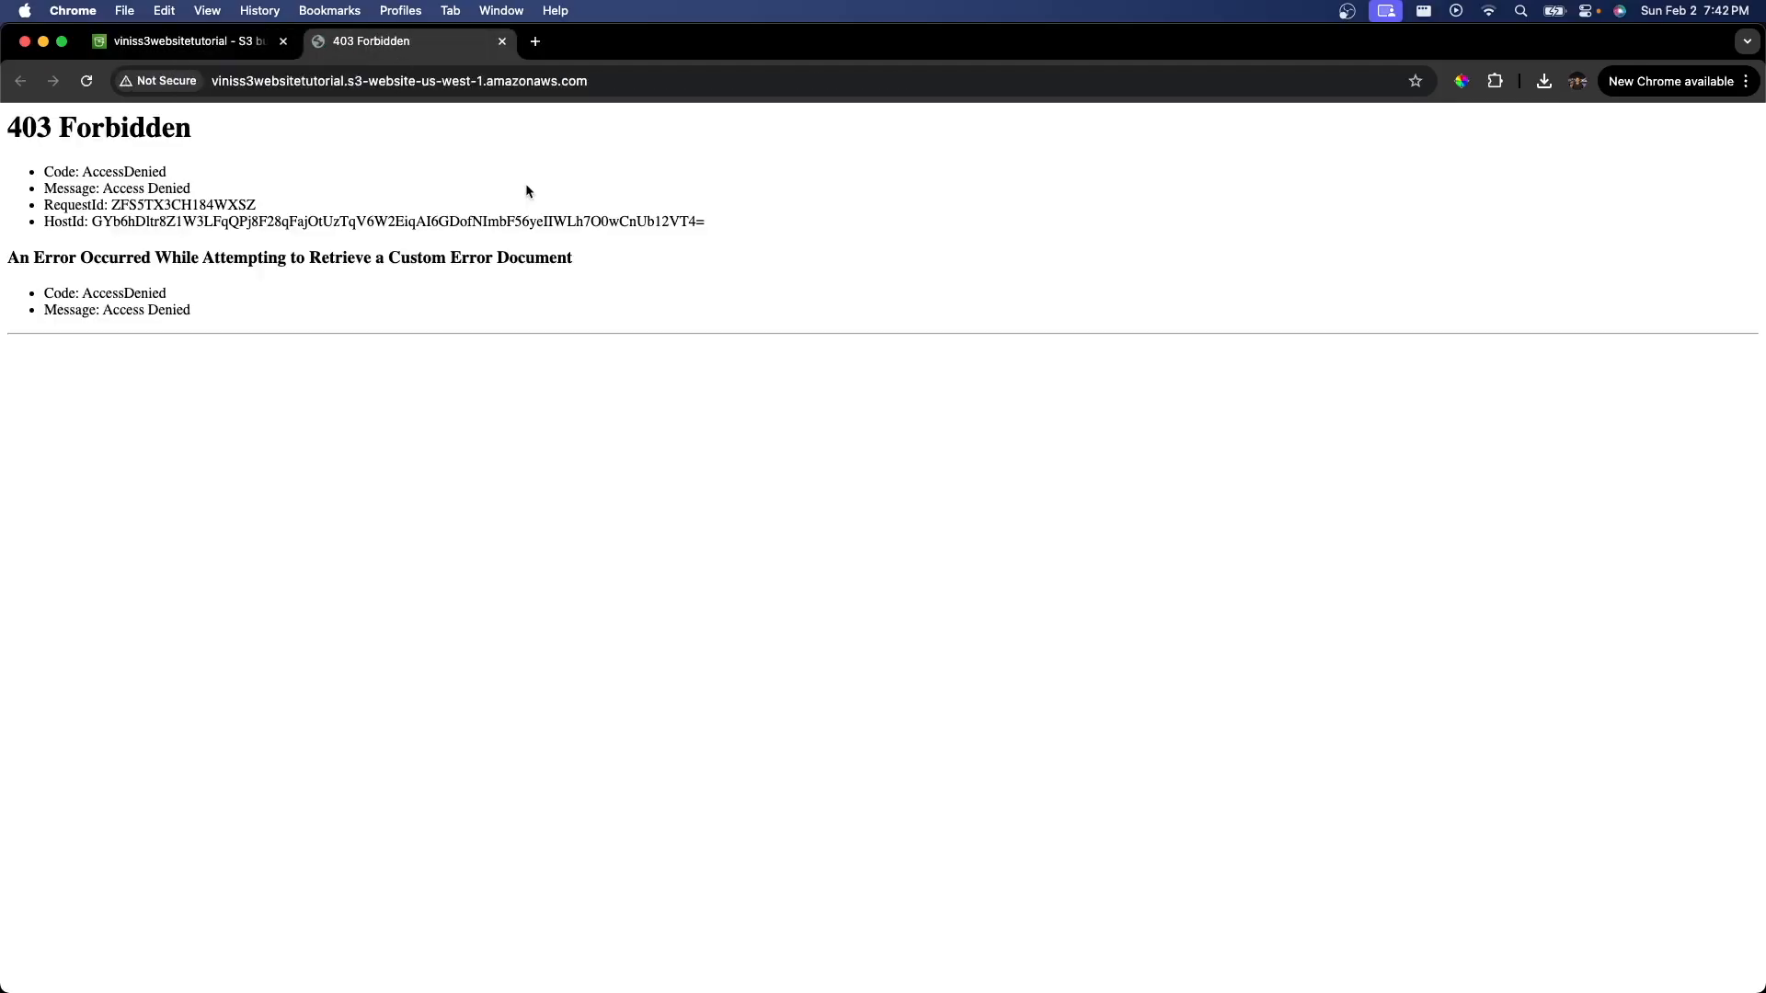
{"action": "left_click_drag", "start_coordinate": [217, 138], "coordinate": [13, 132]}
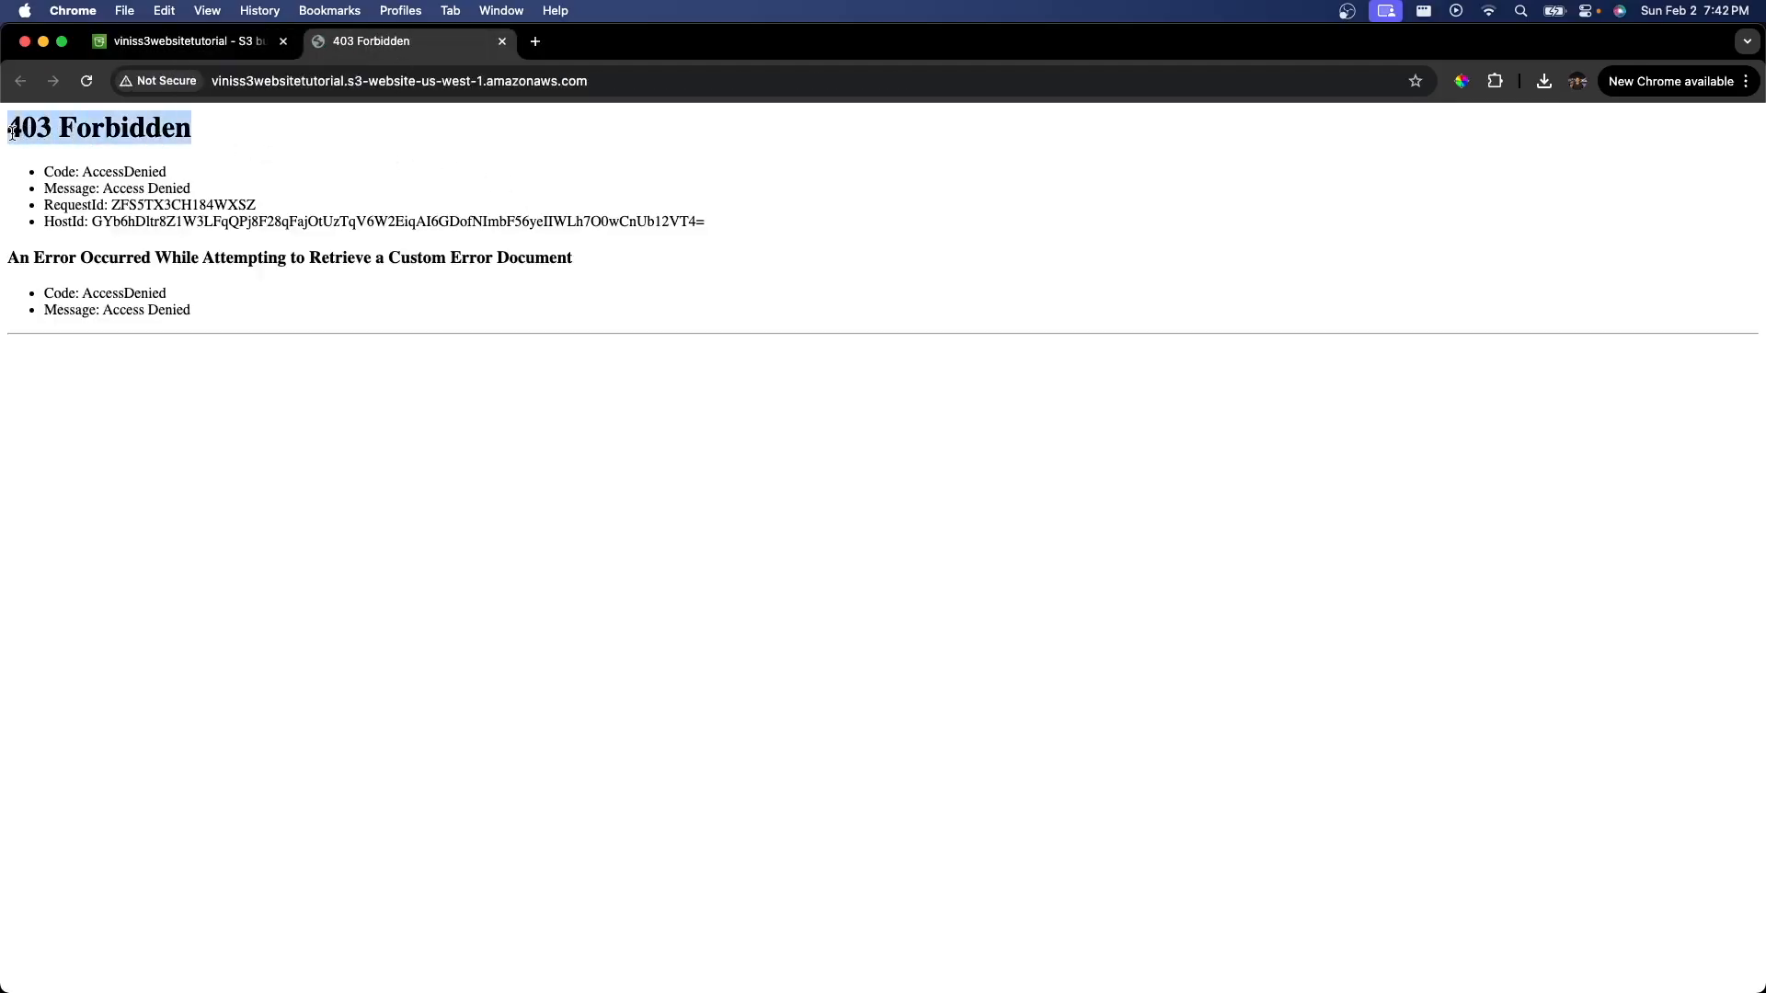
{"action": "left_click", "coordinate": [186, 42]}
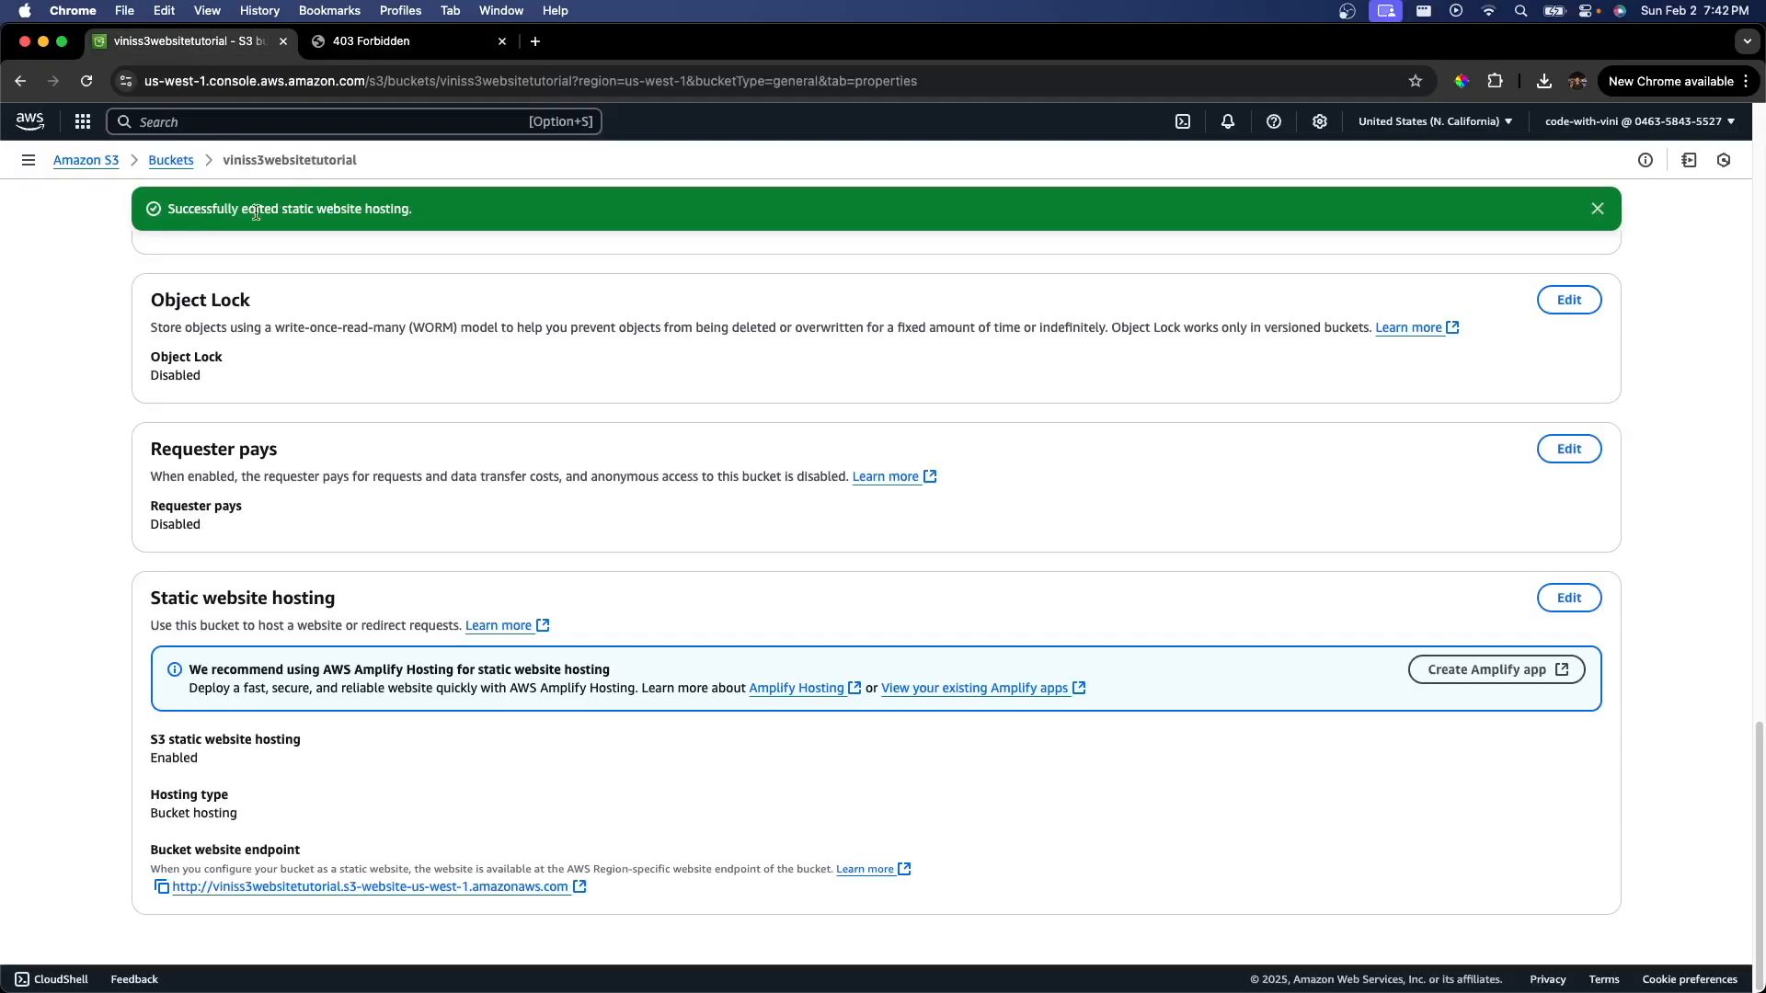
Step: Open the bucket policy editor under permissions and paste a public-read policy JSON
{"action": "scroll", "coordinate": [166, 303], "scroll_direction": "up", "scroll_amount": 10}
{"action": "scroll", "coordinate": [165, 304], "scroll_direction": "up", "scroll_amount": 10}
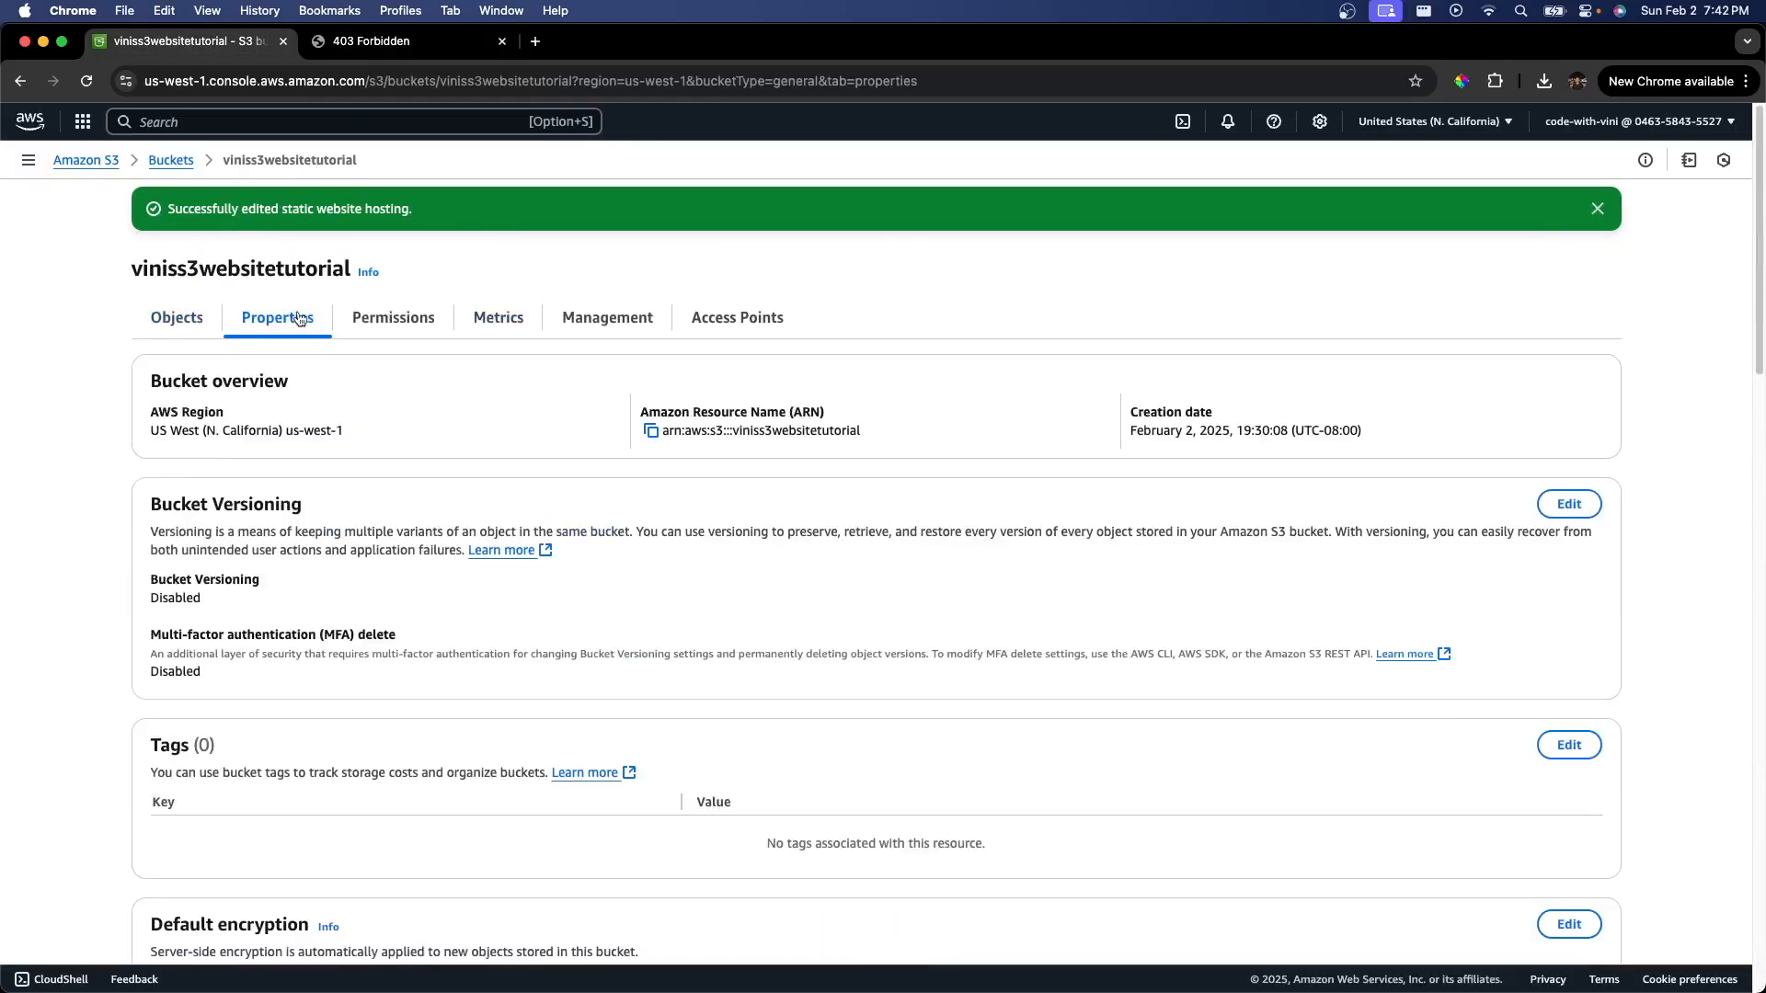
{"action": "left_click", "coordinate": [398, 319]}
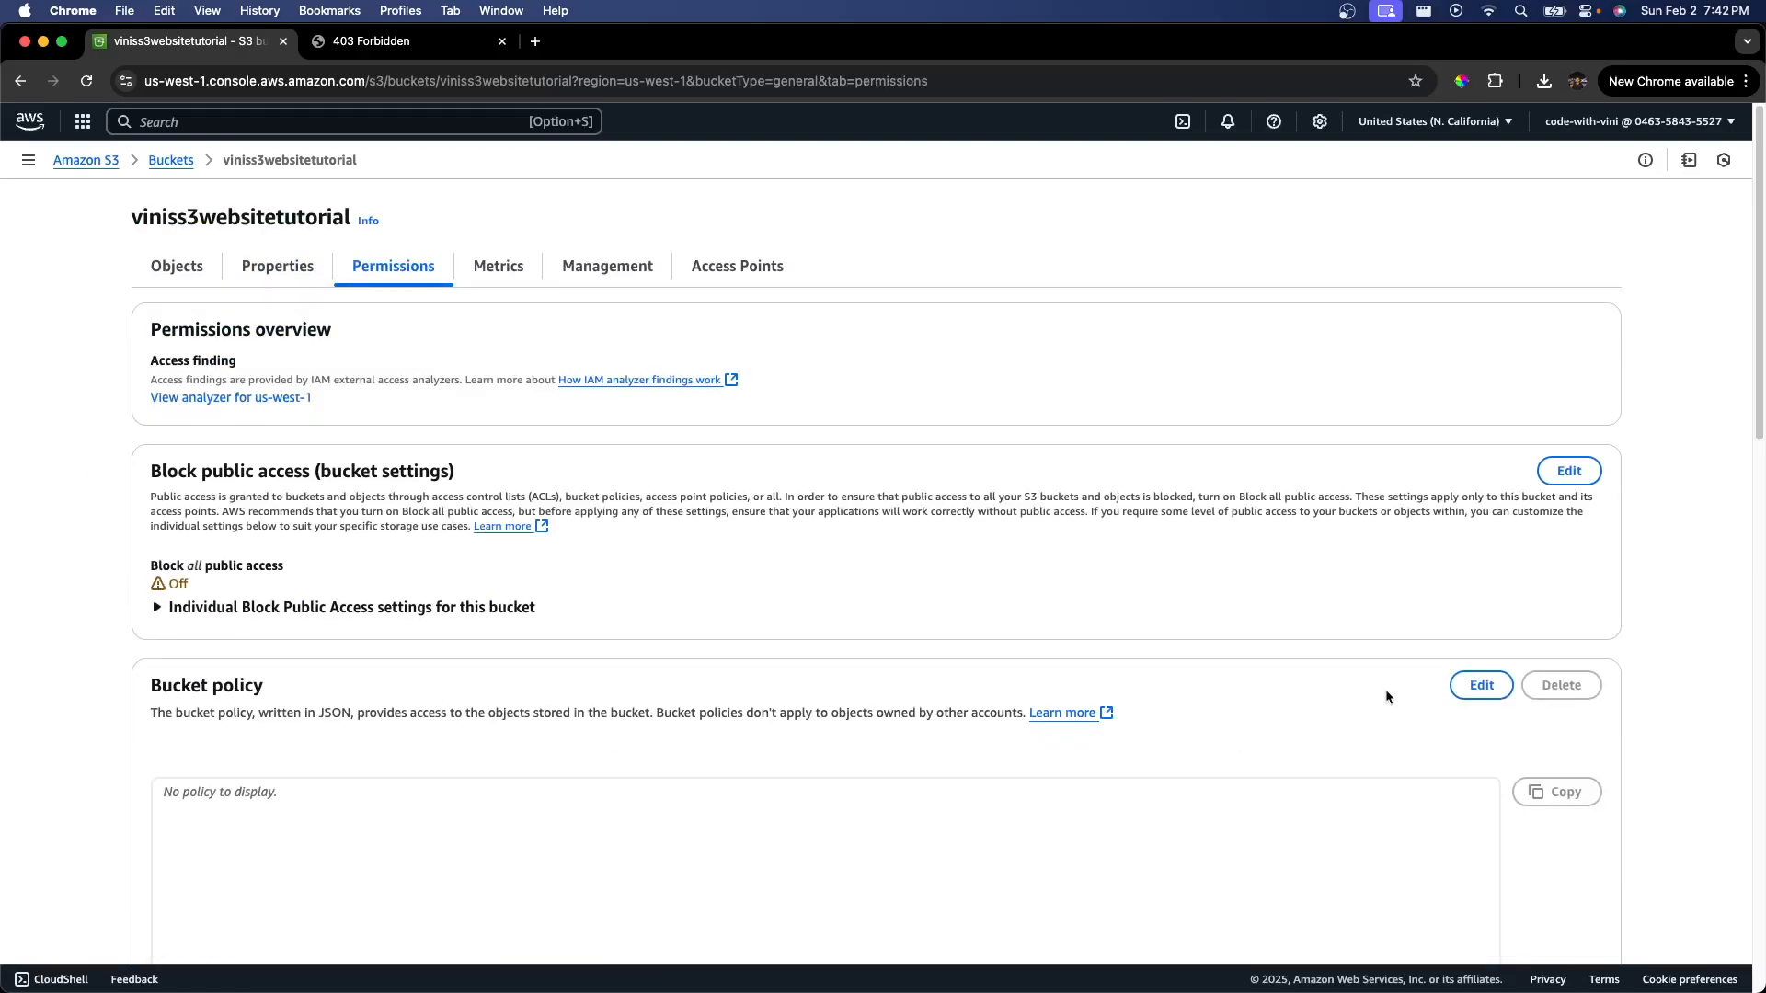
{"action": "left_click_drag", "start_coordinate": [252, 688], "coordinate": [141, 694]}
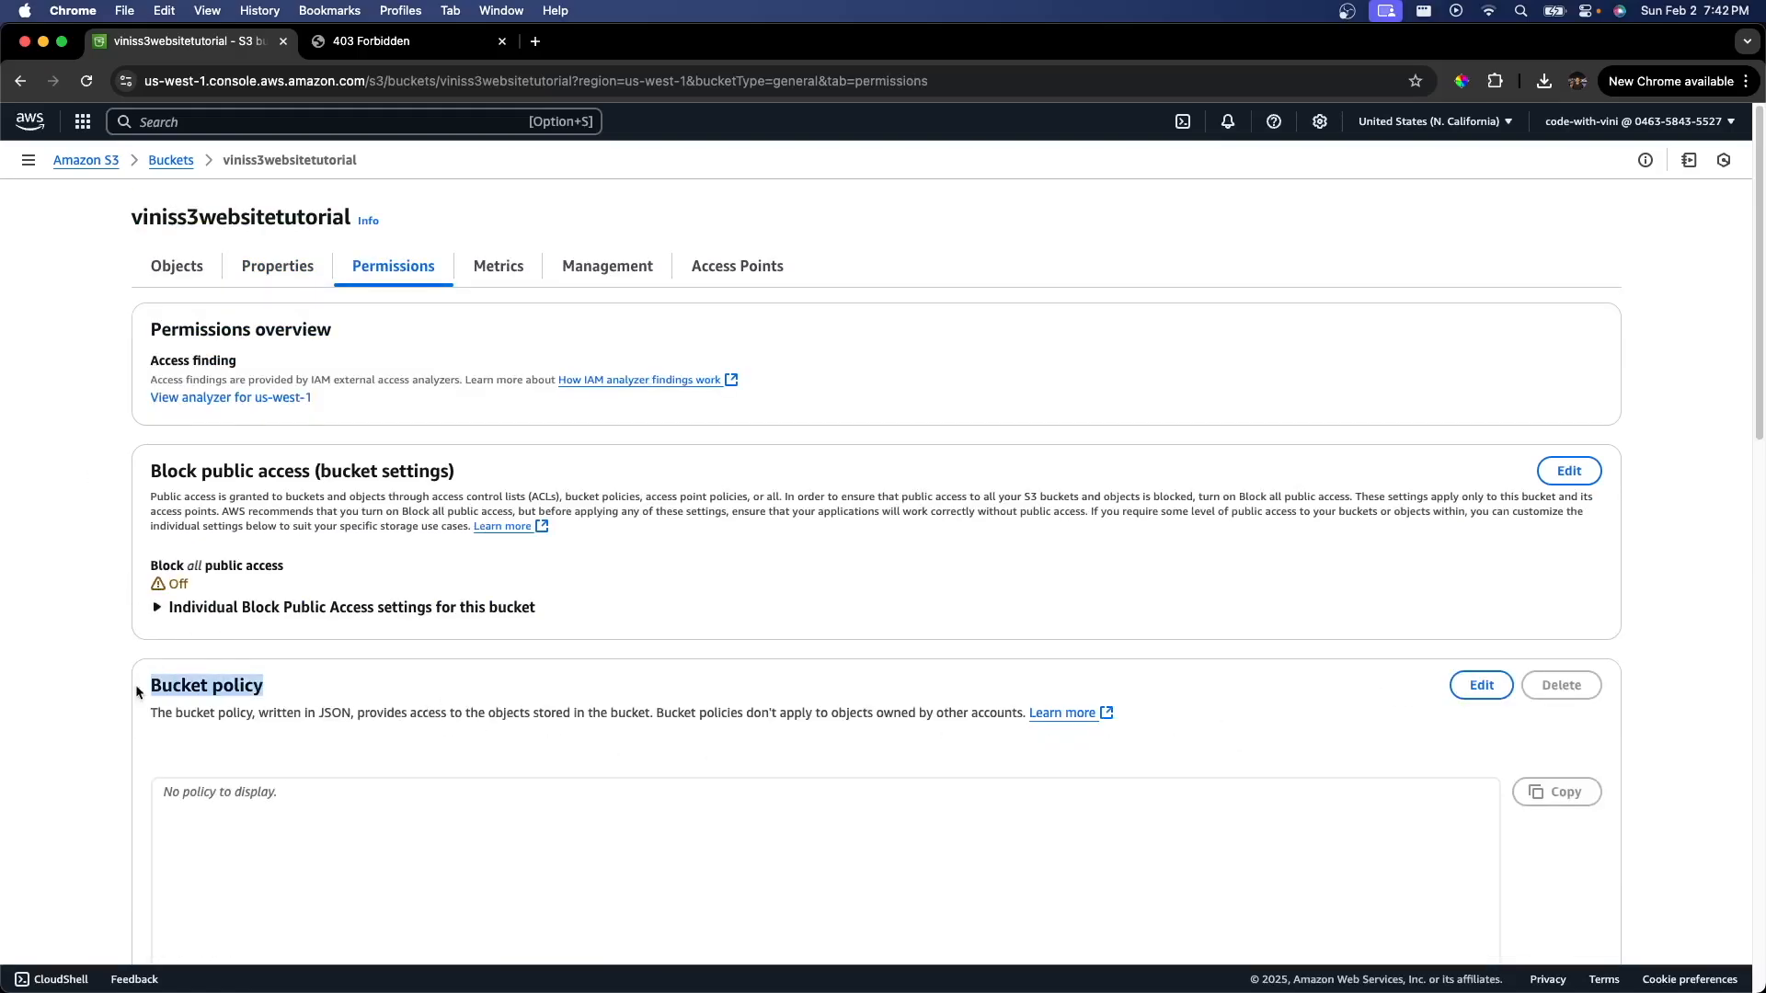
{"action": "left_click", "coordinate": [1482, 685]}
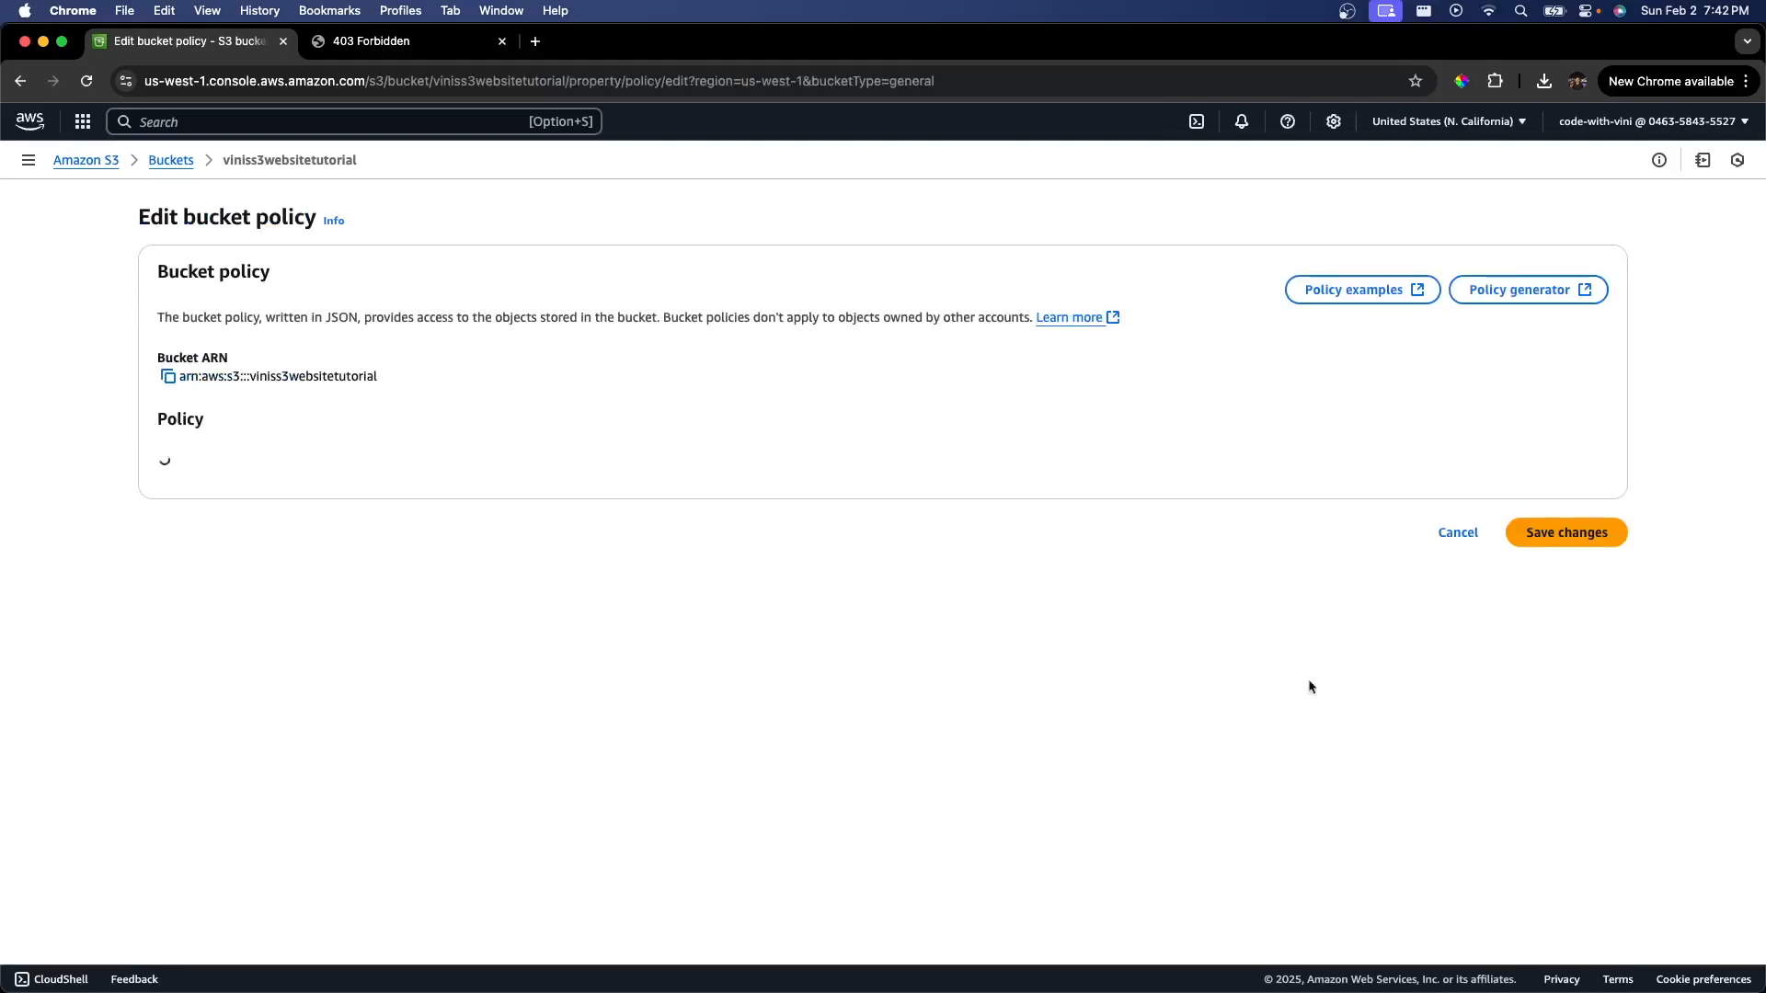
{"action": "left_click", "coordinate": [639, 590]}
{"action": "type", "text": "{   \"Version\": \"2012-10-17\",   \"Statement\": [     {       \"Sid\": \"PublicReadGetObject\",       \"Effect\": \"Allow\",       \"Principal\": \"*\",       \"Action\": \"s3:GetObject\",       \"Resource\": \"arn:aws:s3:::your-bucket-name/*\"     }   ] }"}
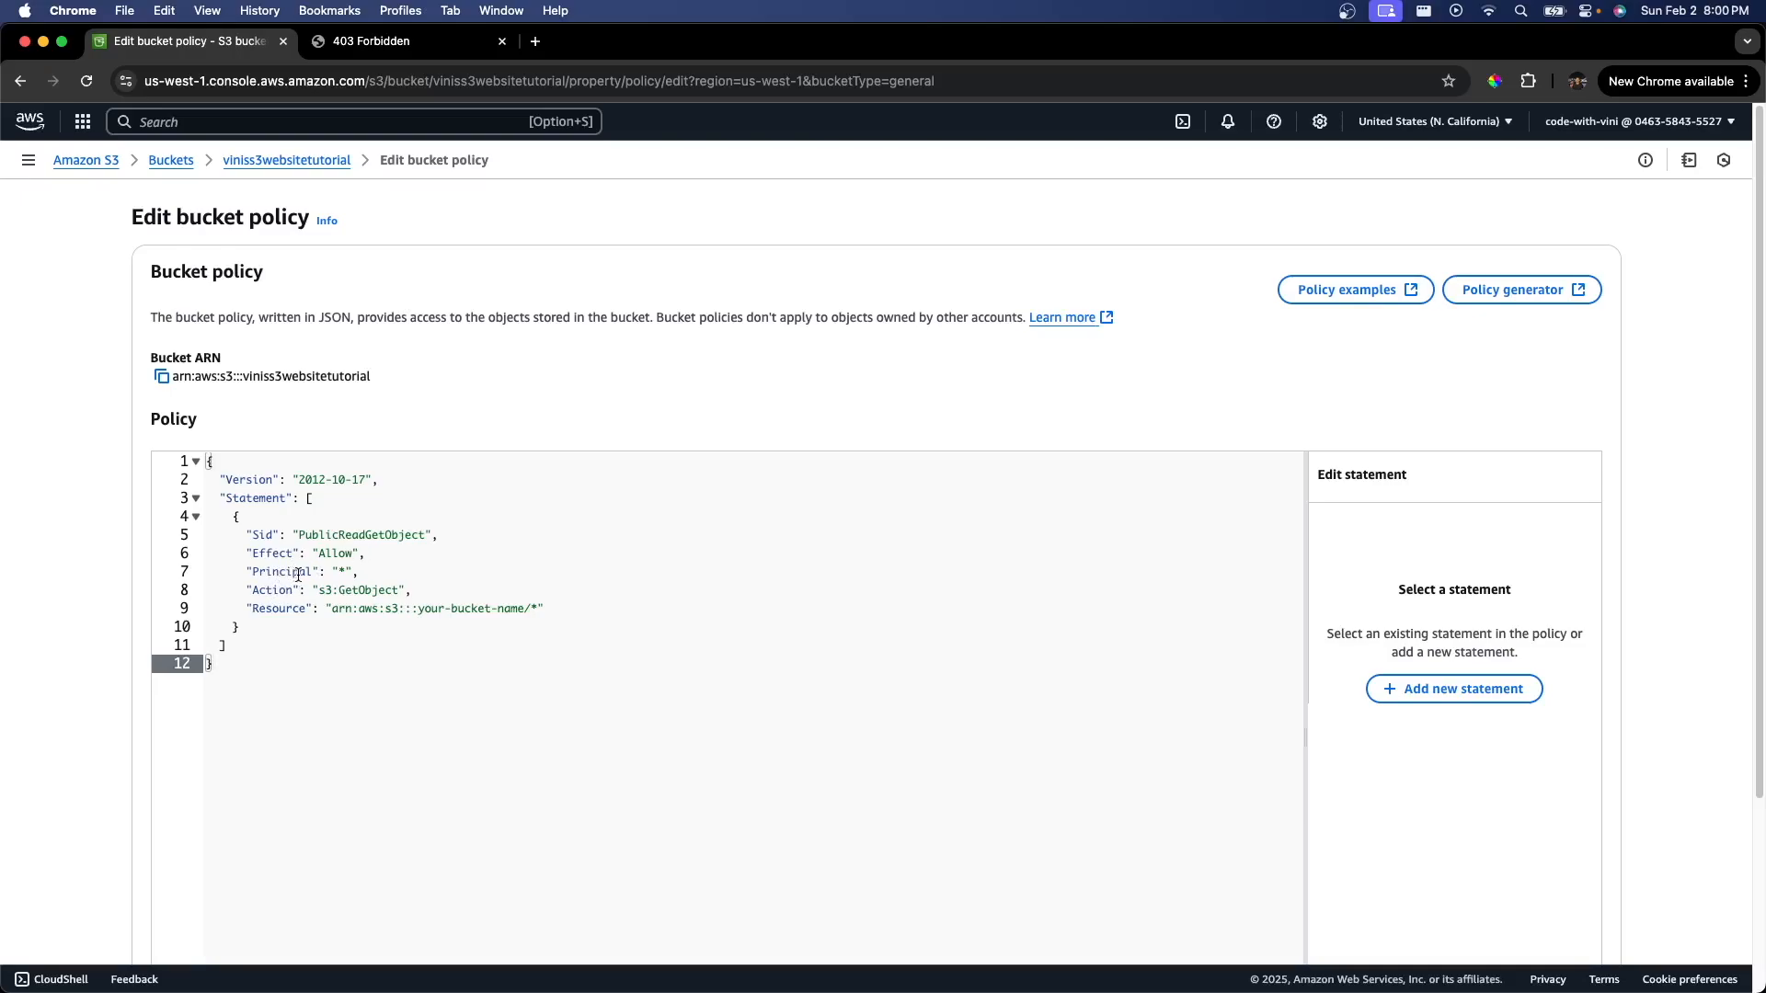
Step: Examine the pasted policy's Principal, Action and Resource entries
{"action": "double_click", "coordinate": [341, 572]}
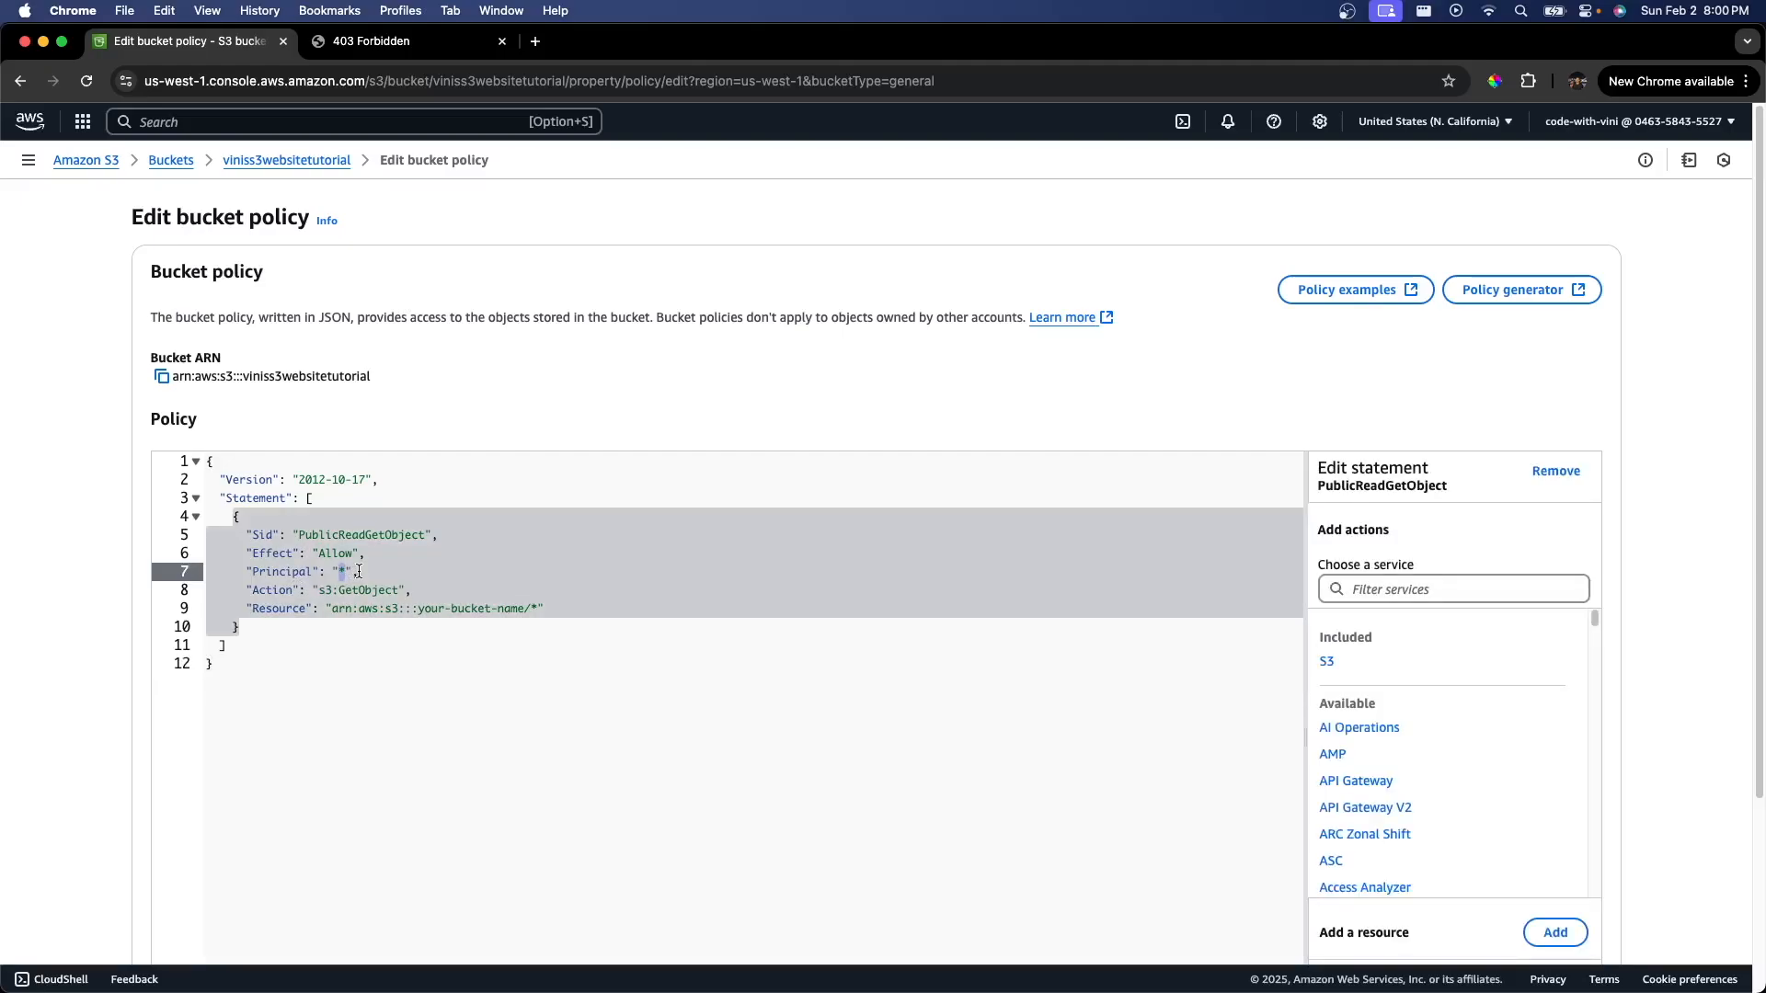
{"action": "left_click", "coordinate": [360, 572]}
{"action": "double_click", "coordinate": [274, 594]}
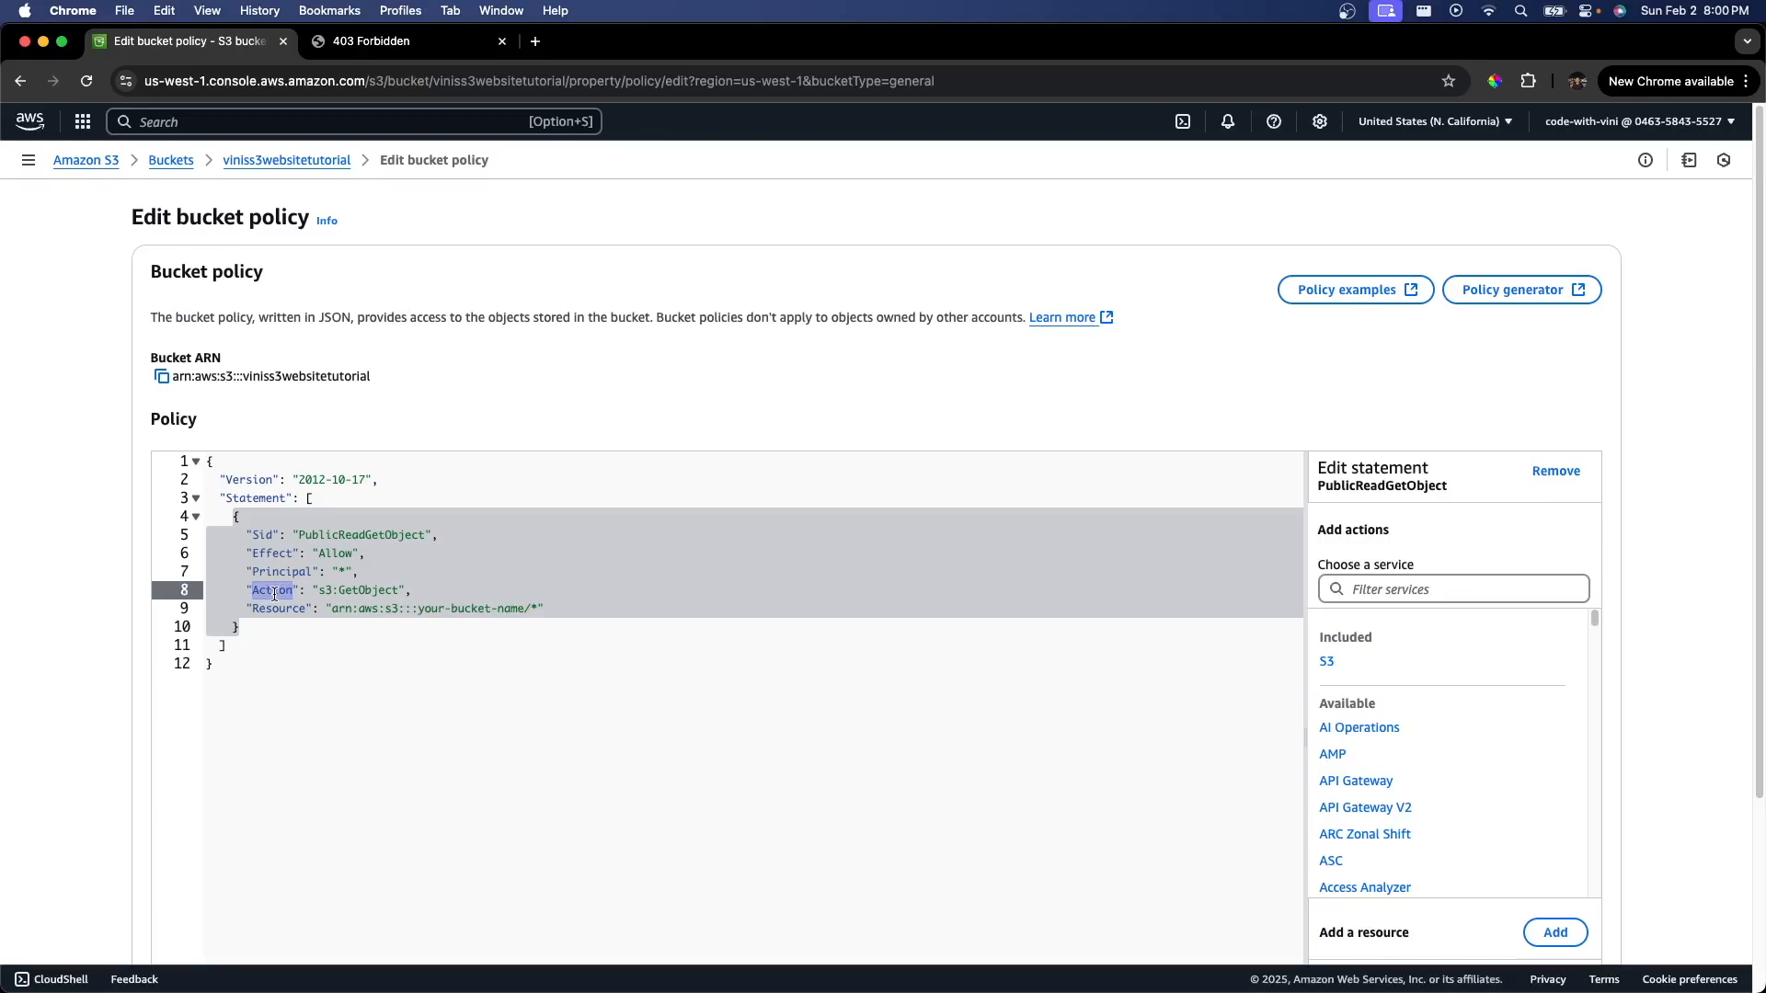
{"action": "left_click", "coordinate": [323, 592]}
{"action": "double_click", "coordinate": [326, 594]}
{"action": "double_click", "coordinate": [287, 612]}
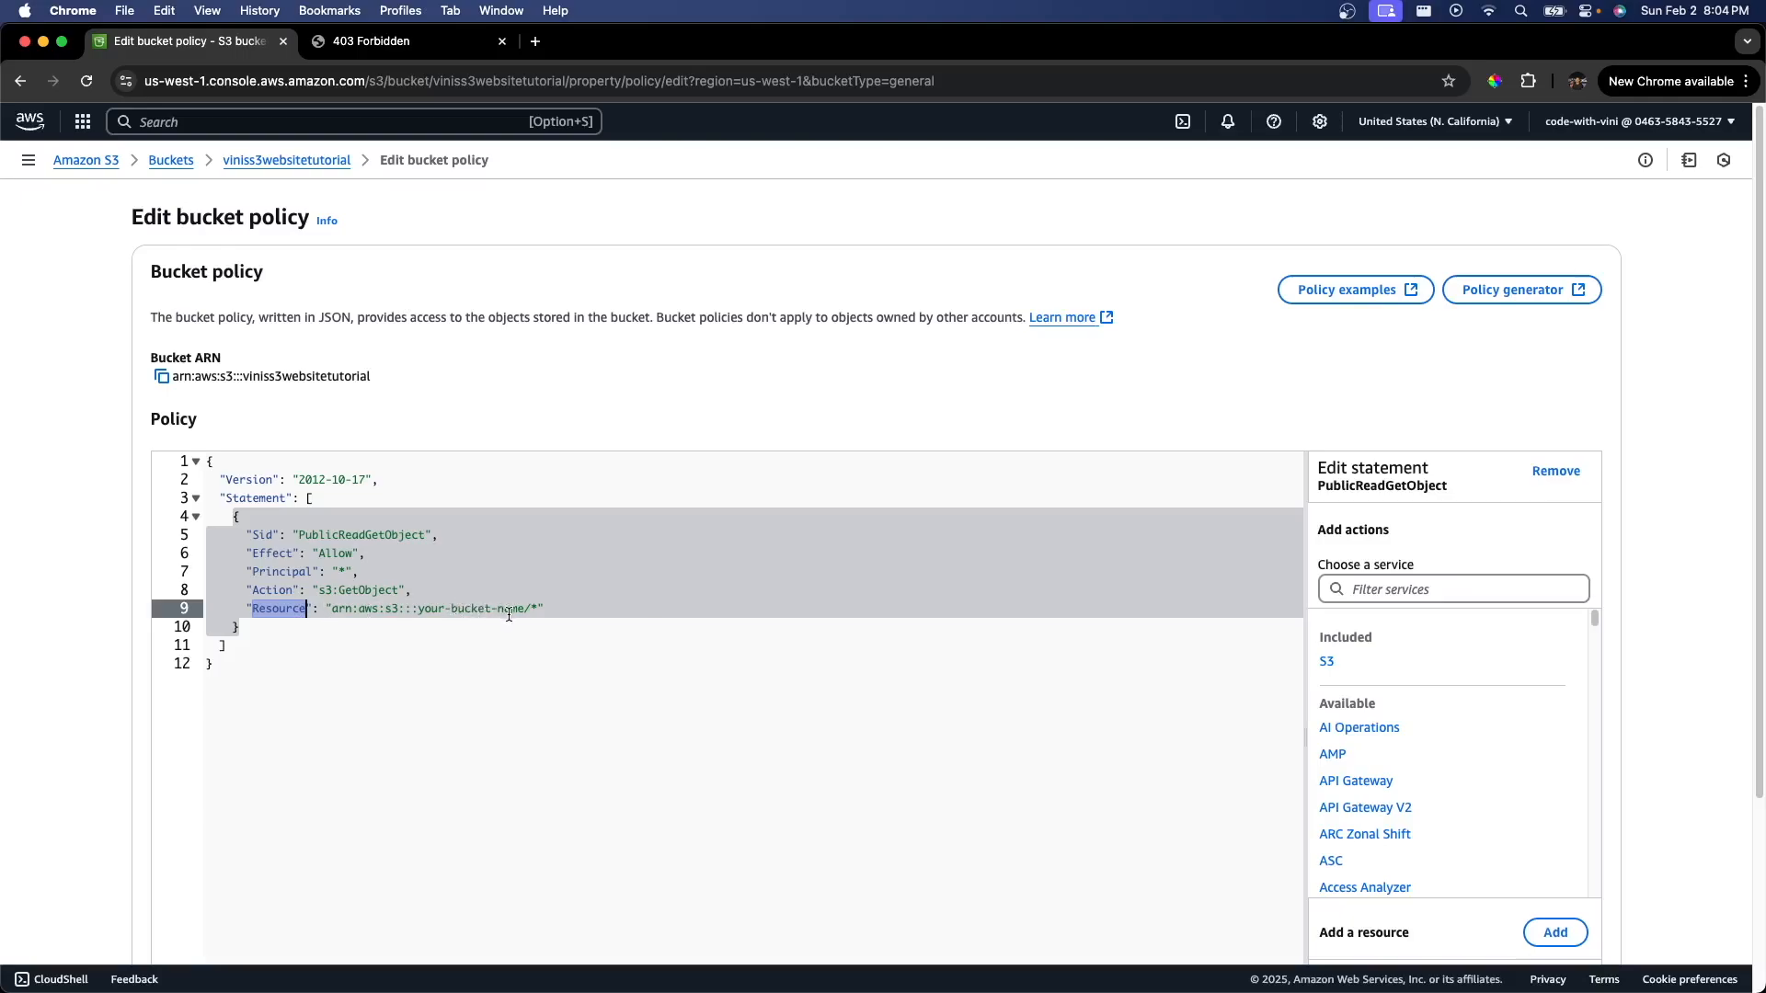
{"action": "left_click", "coordinate": [364, 593]}
{"action": "double_click", "coordinate": [364, 593]}
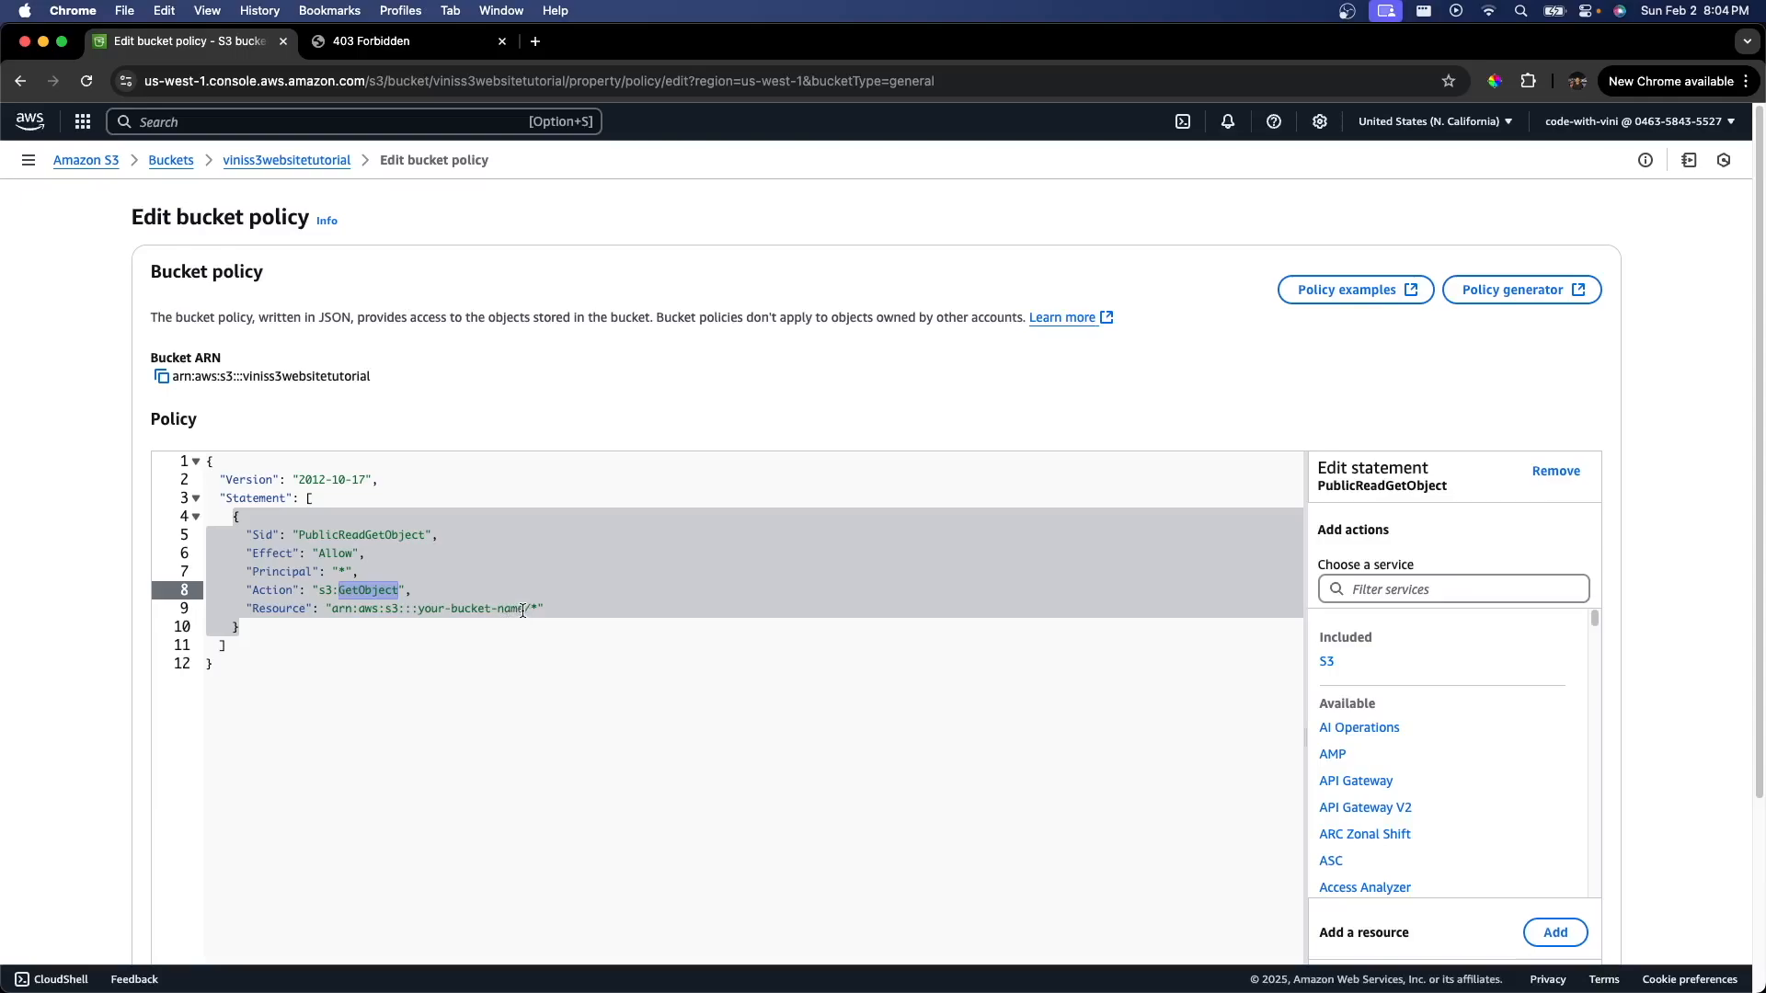
Step: Replace your-bucket-name in the policy's Resource ARN with viniss3websitetutorial
{"action": "left_click_drag", "start_coordinate": [524, 611], "coordinate": [419, 612]}
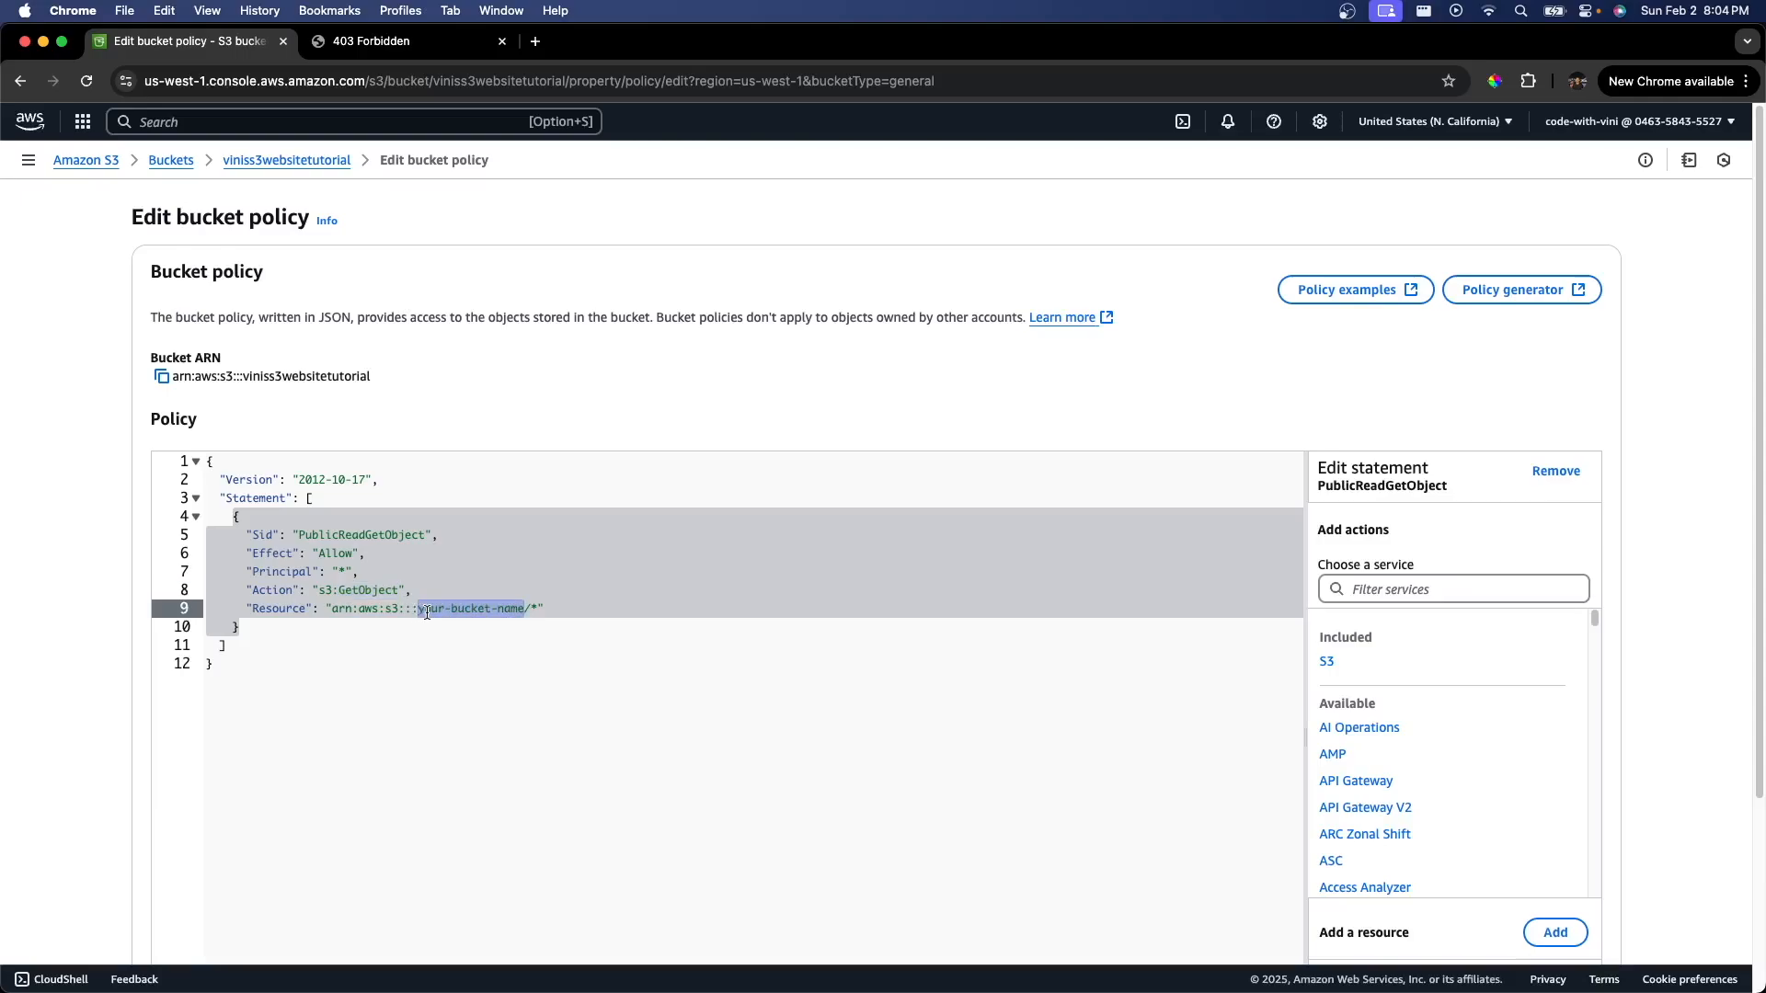
{"action": "key", "text": "BackSpace"}
{"action": "type", "text": "viniss3websitetutorial"}
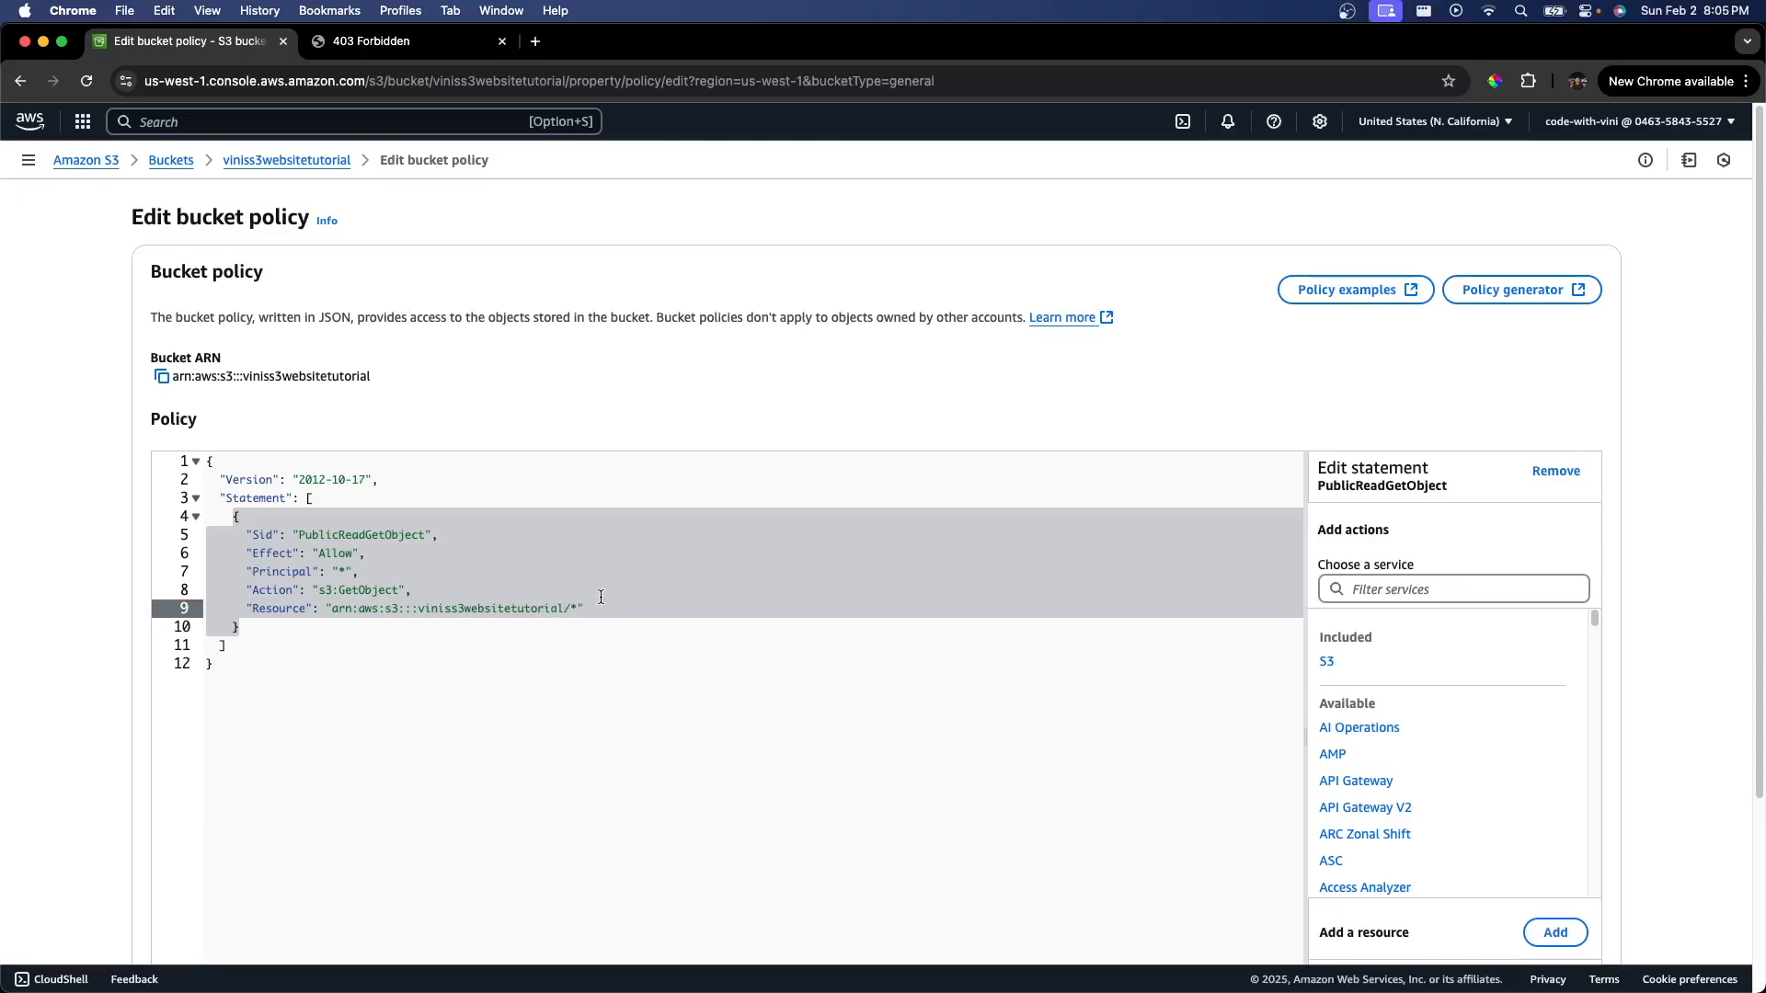
Step: Save the bucket policy and switch to the bucket's objects
{"action": "left_click", "coordinate": [574, 609]}
{"action": "left_click_drag", "start_coordinate": [564, 609], "coordinate": [414, 615]}
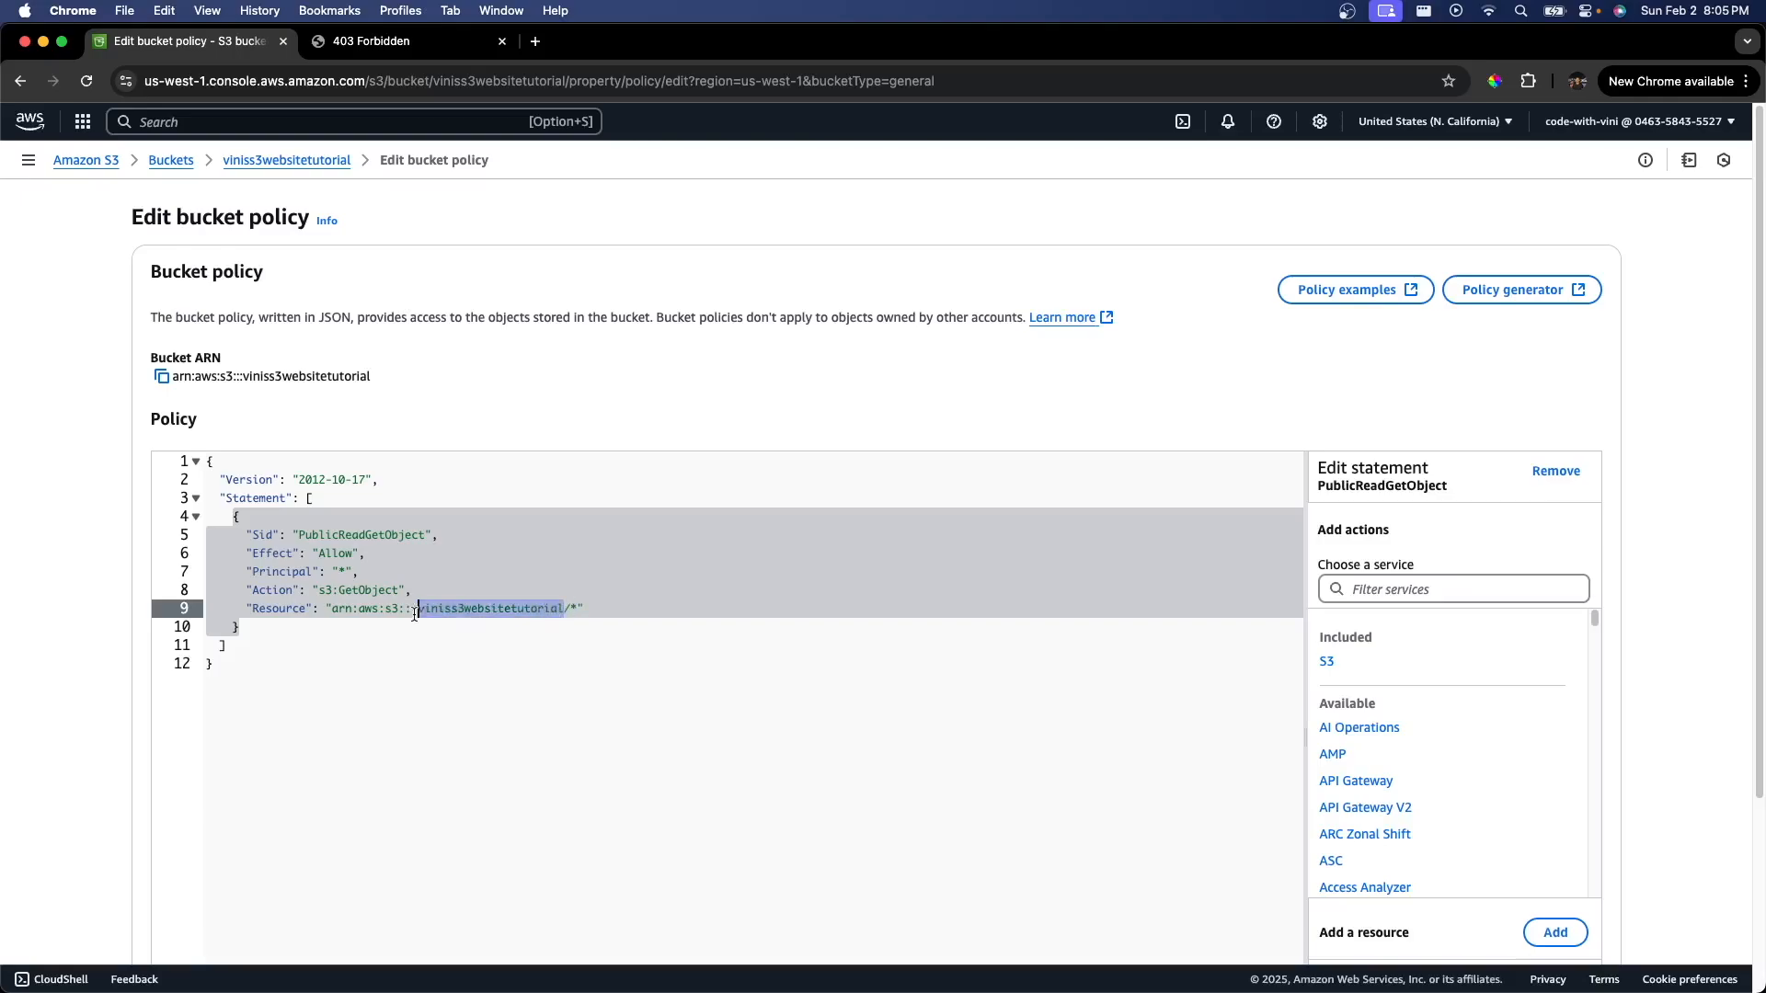
{"action": "double_click", "coordinate": [336, 556]}
{"action": "left_click_drag", "start_coordinate": [355, 572], "coordinate": [246, 572]}
{"action": "double_click", "coordinate": [366, 591]}
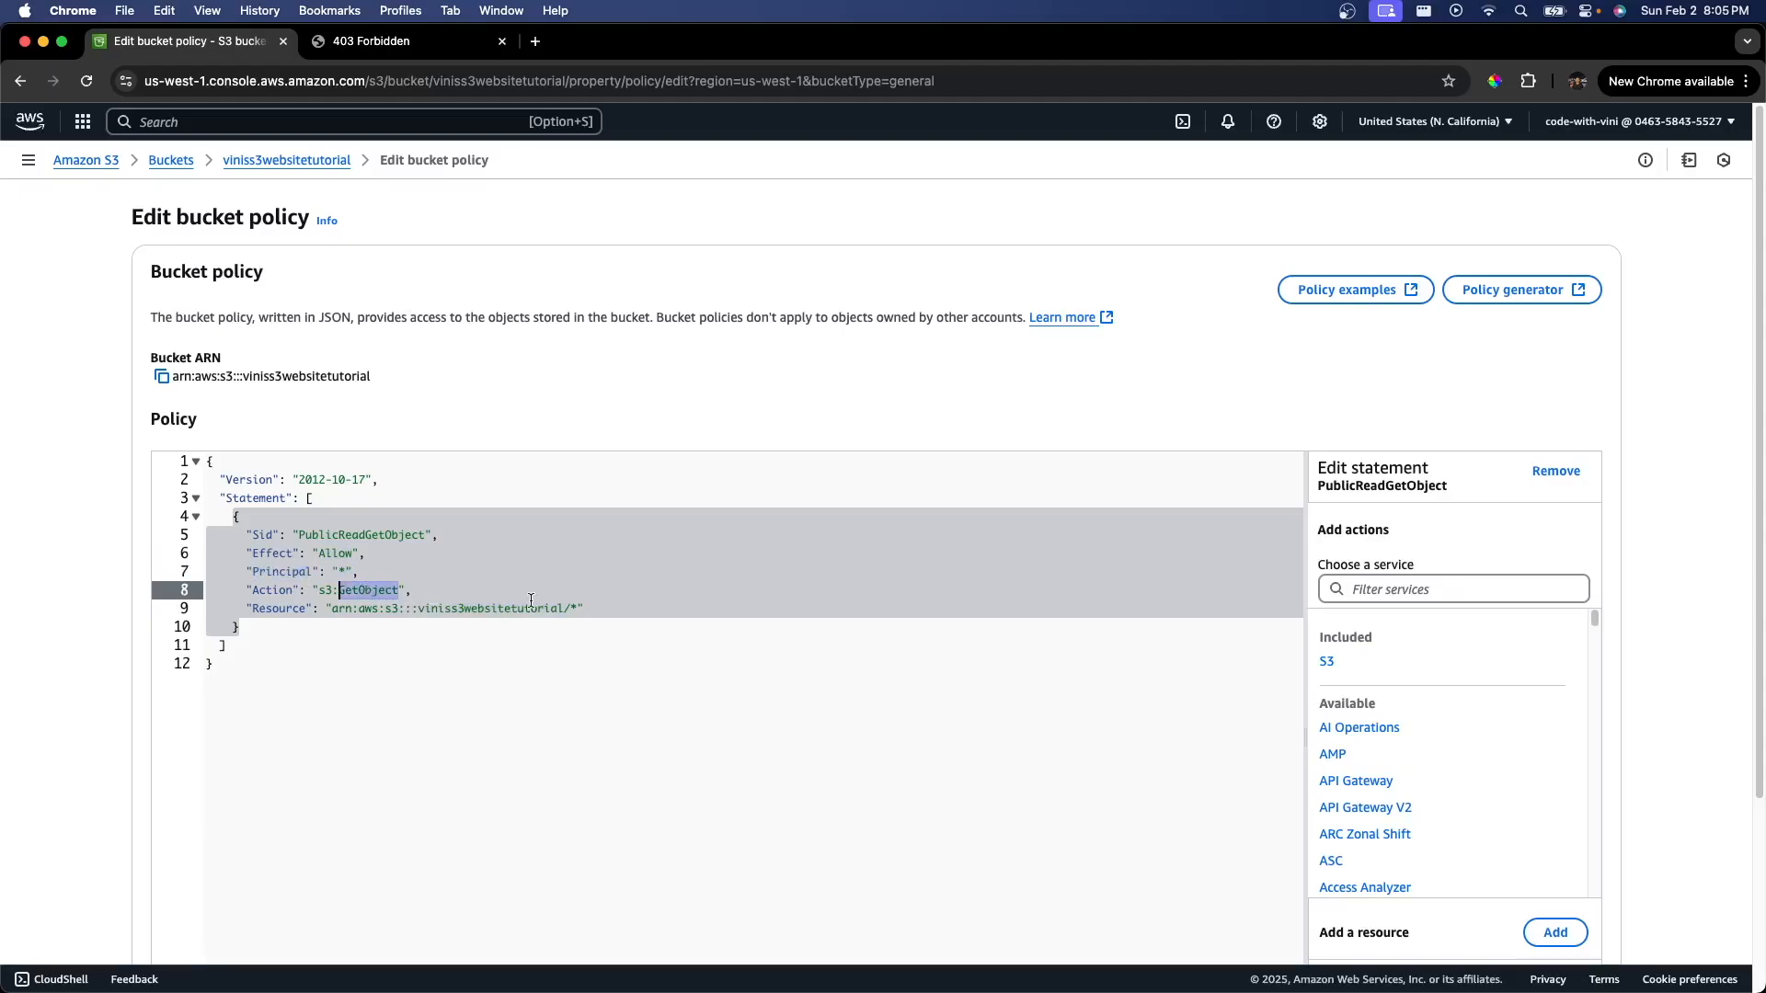
{"action": "left_click_drag", "start_coordinate": [570, 609], "coordinate": [250, 609]}
{"action": "scroll", "coordinate": [368, 607], "scroll_direction": "down", "scroll_amount": 3}
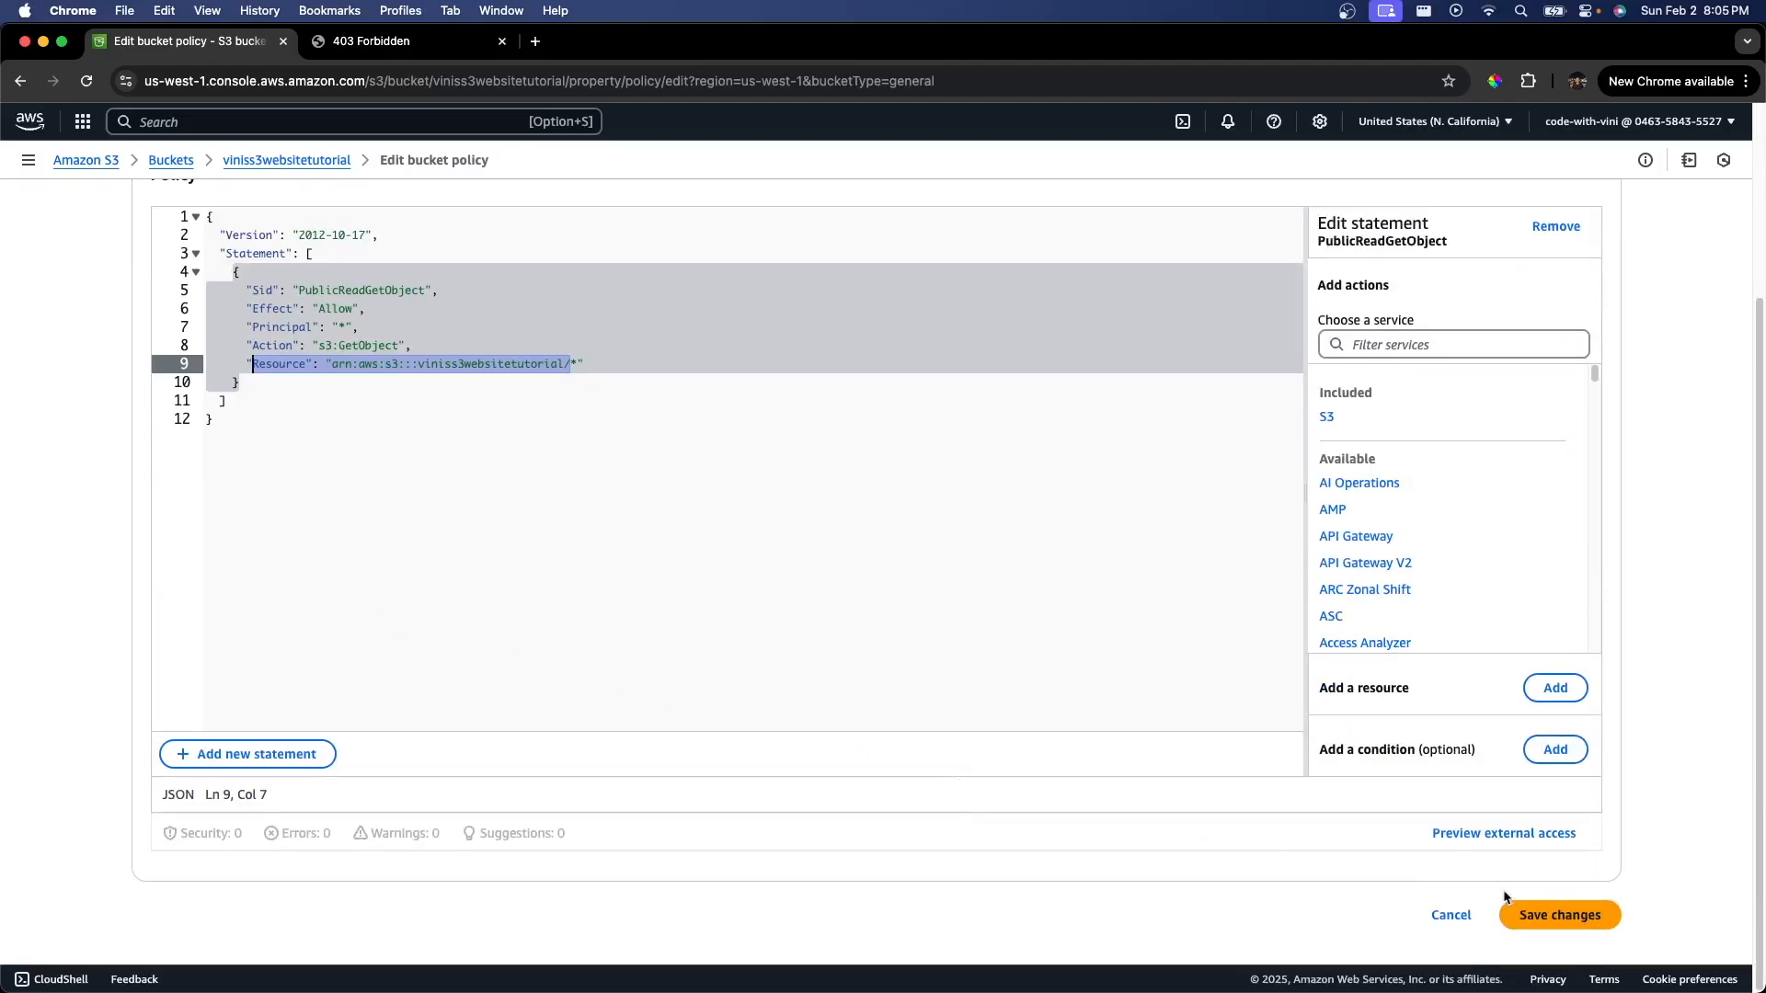
{"action": "left_click", "coordinate": [1550, 916]}
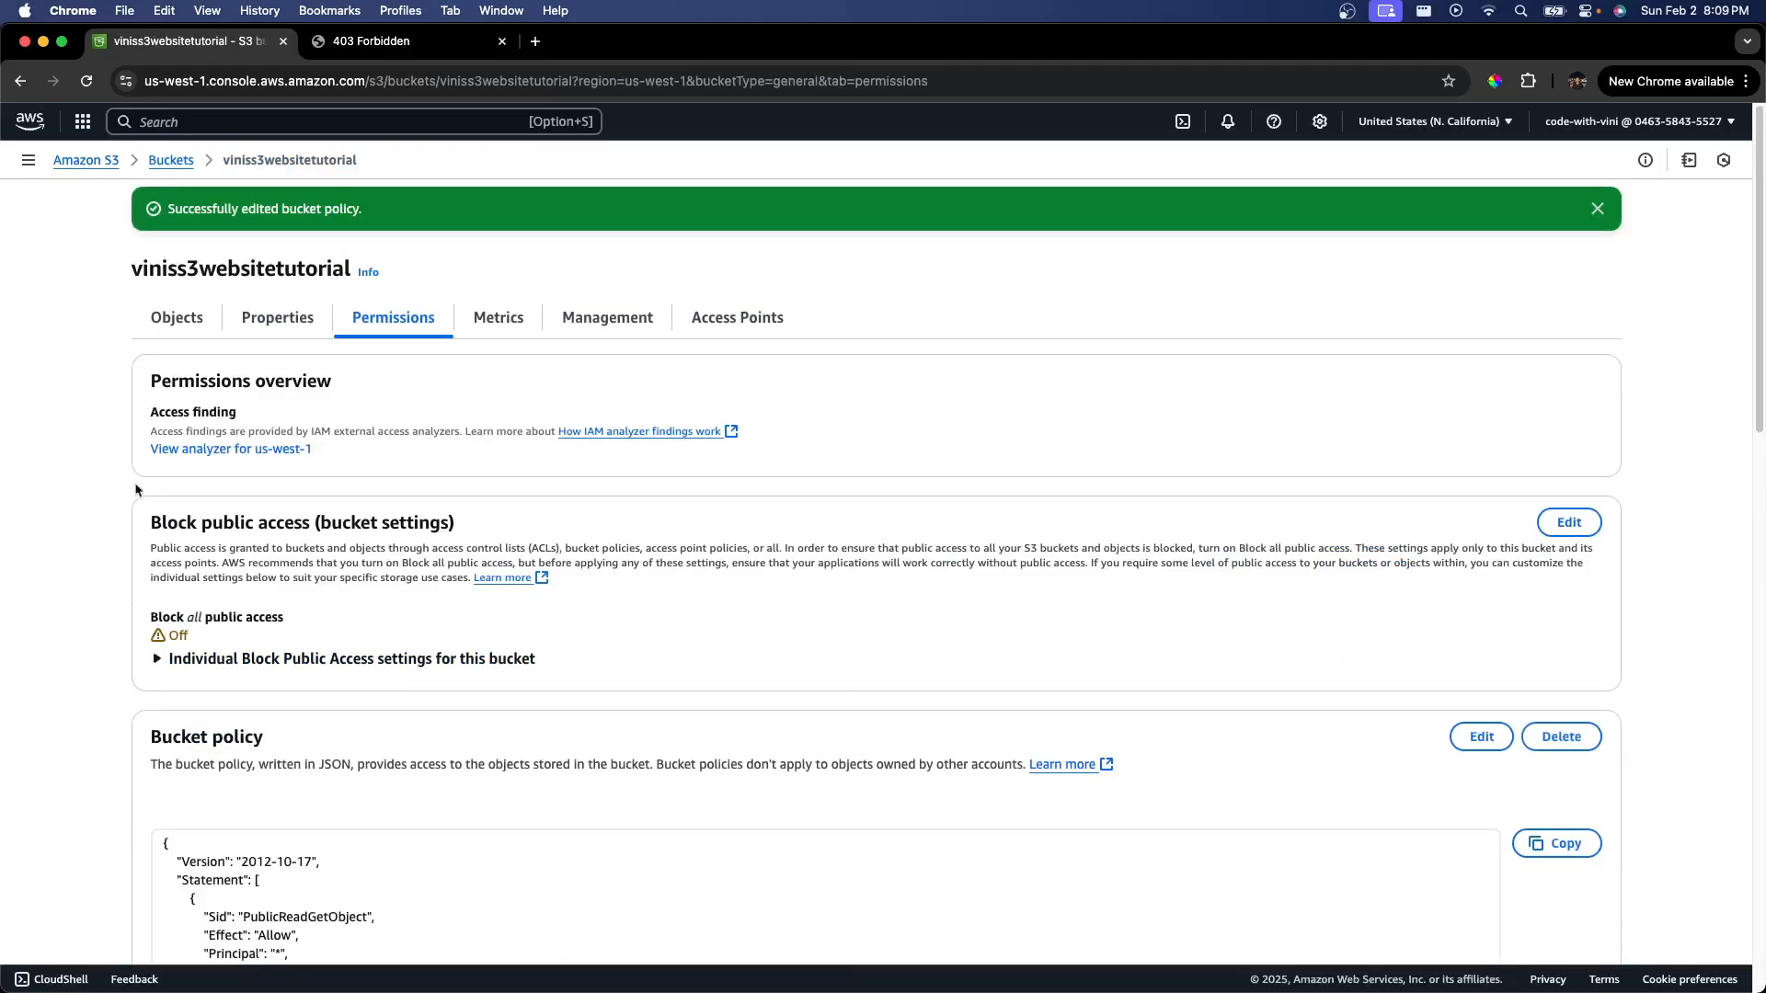
{"action": "left_click", "coordinate": [183, 322]}
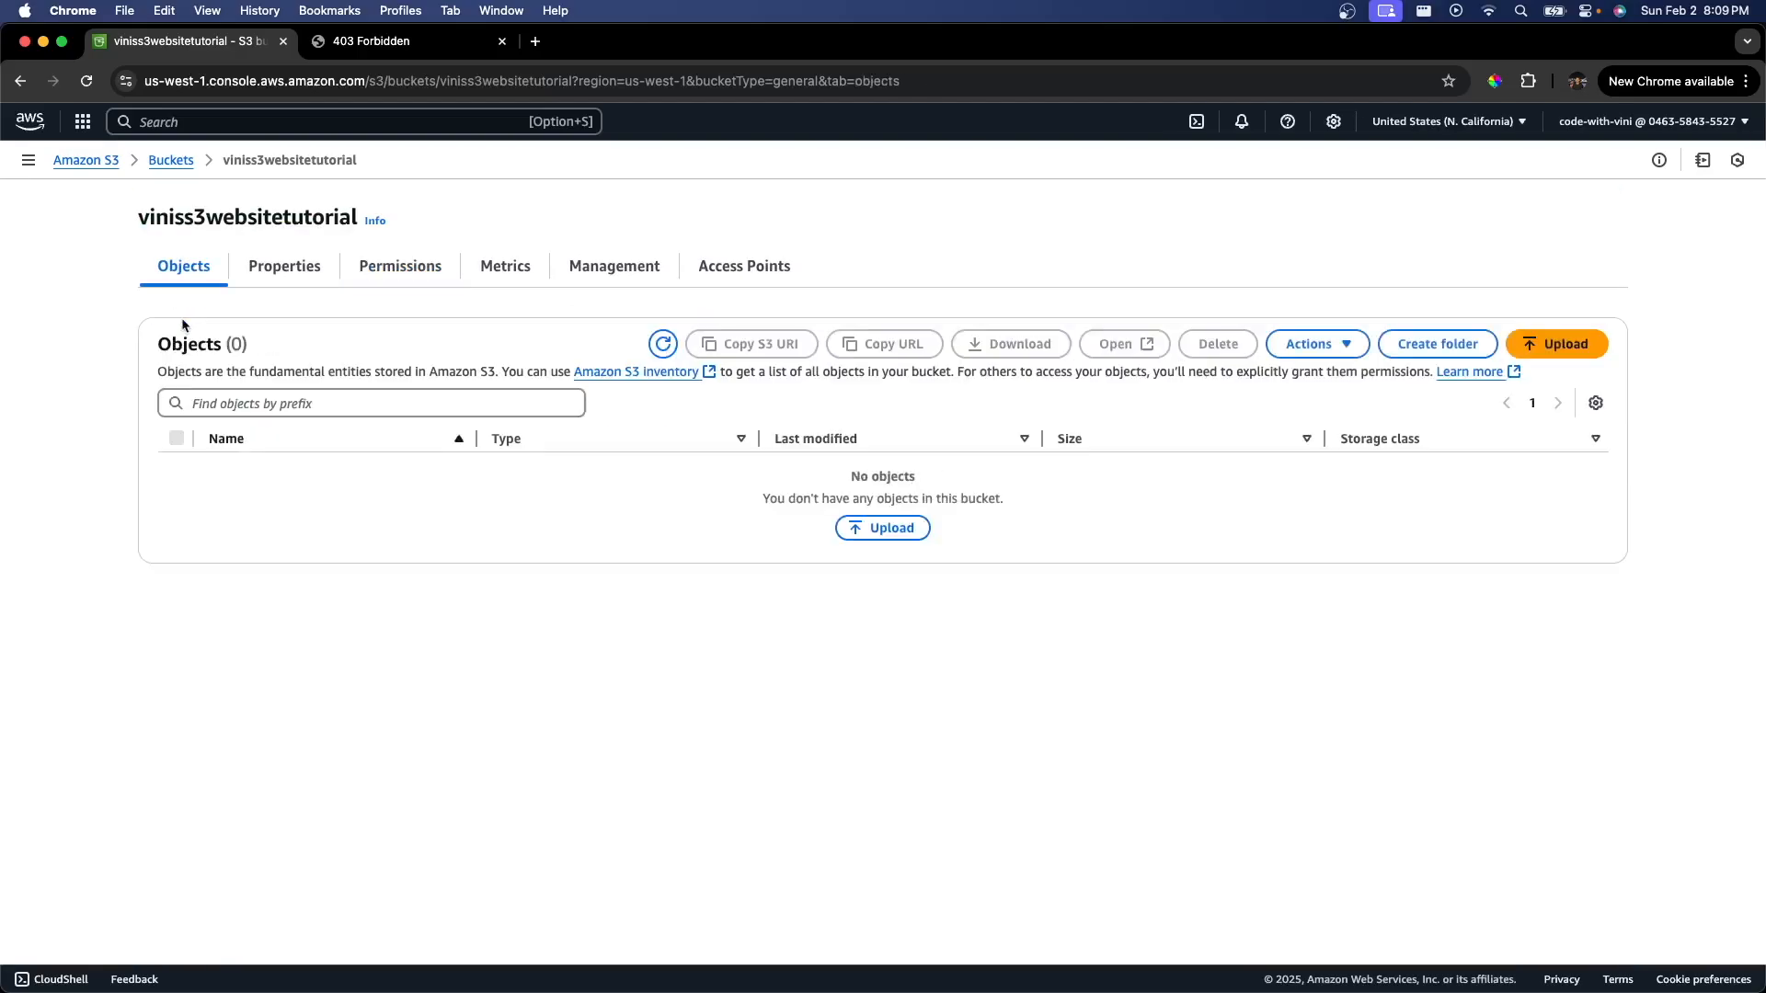
Step: Upload dog.jpg, error.html, index.html and styles.css from the s3WebsiteHosting folder to the bucket
{"action": "left_click", "coordinate": [905, 533]}
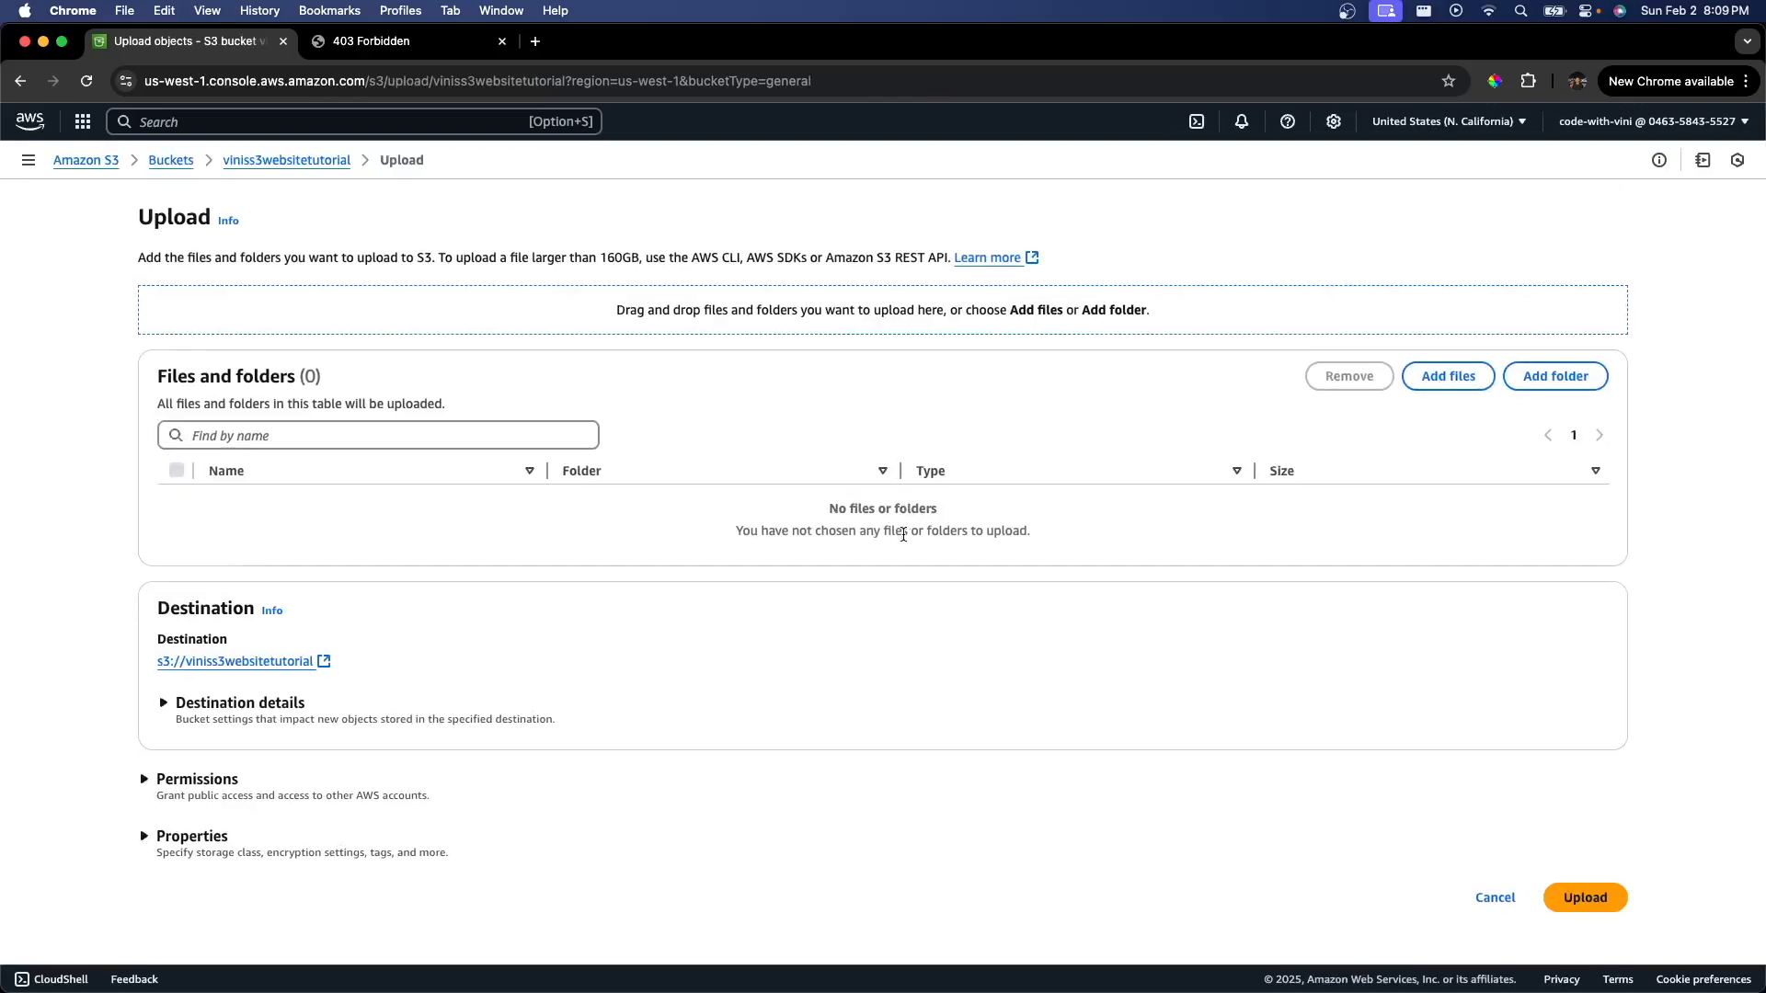
{"action": "left_click", "coordinate": [1449, 377]}
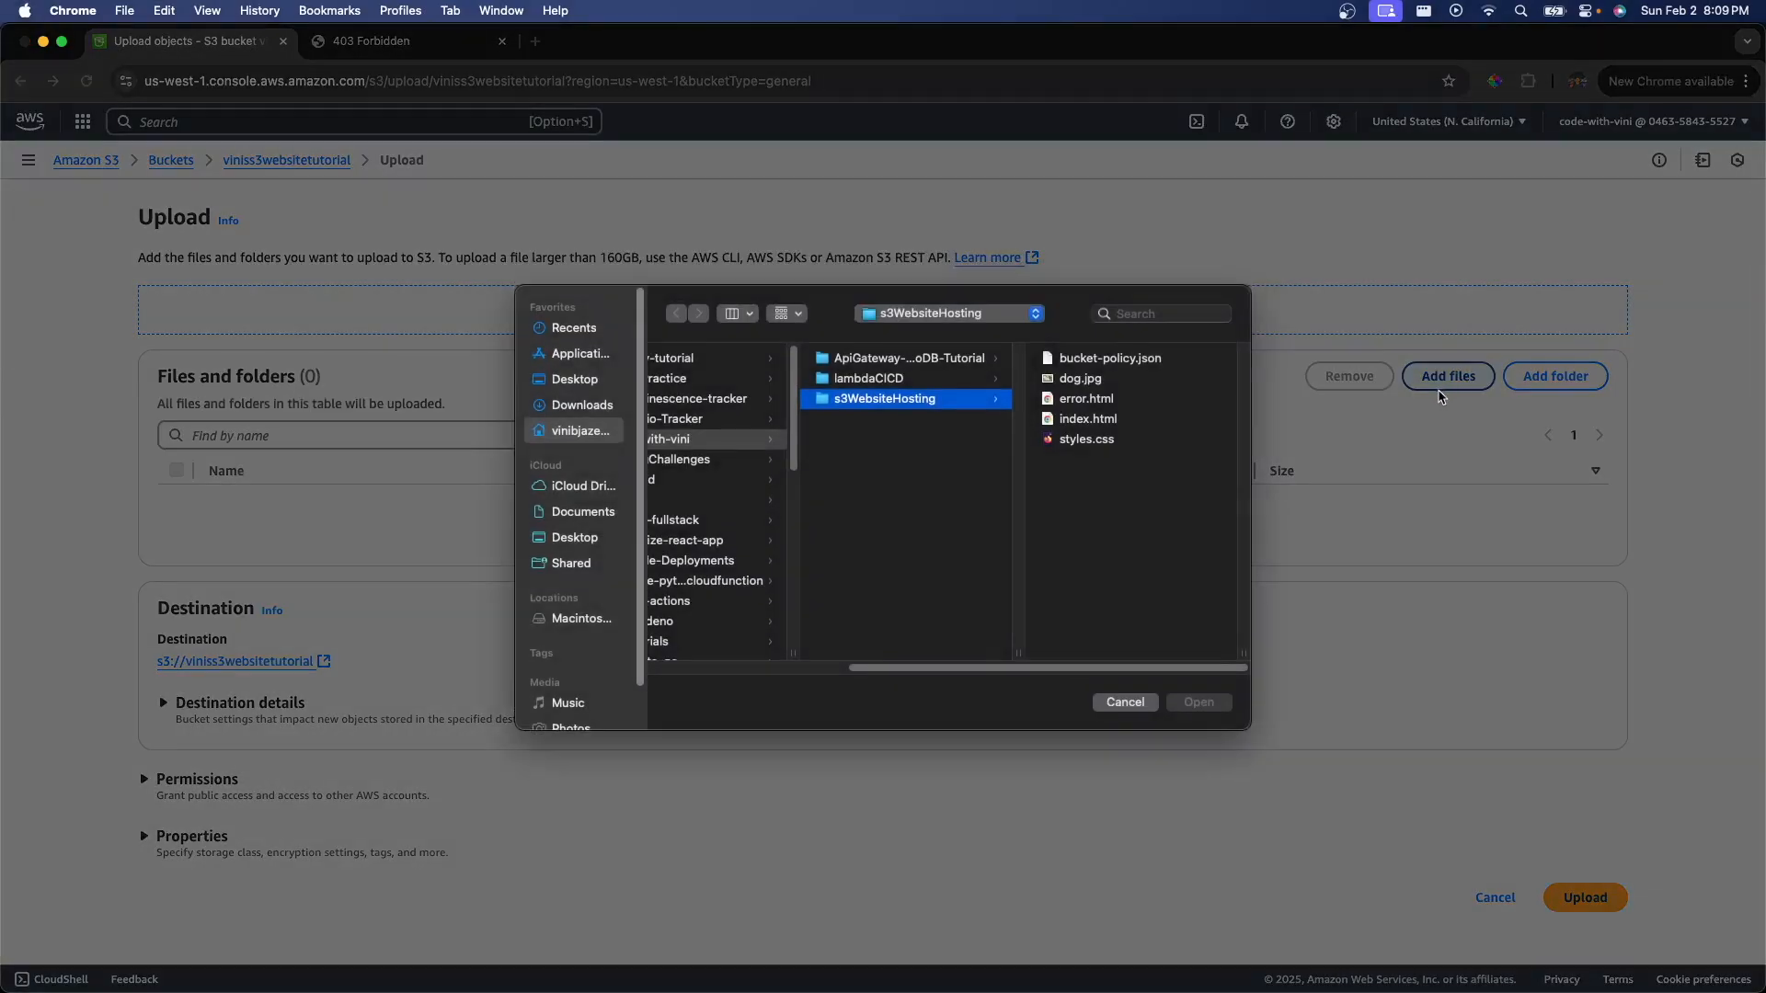
{"action": "left_click_drag", "start_coordinate": [1189, 484], "coordinate": [1080, 388]}
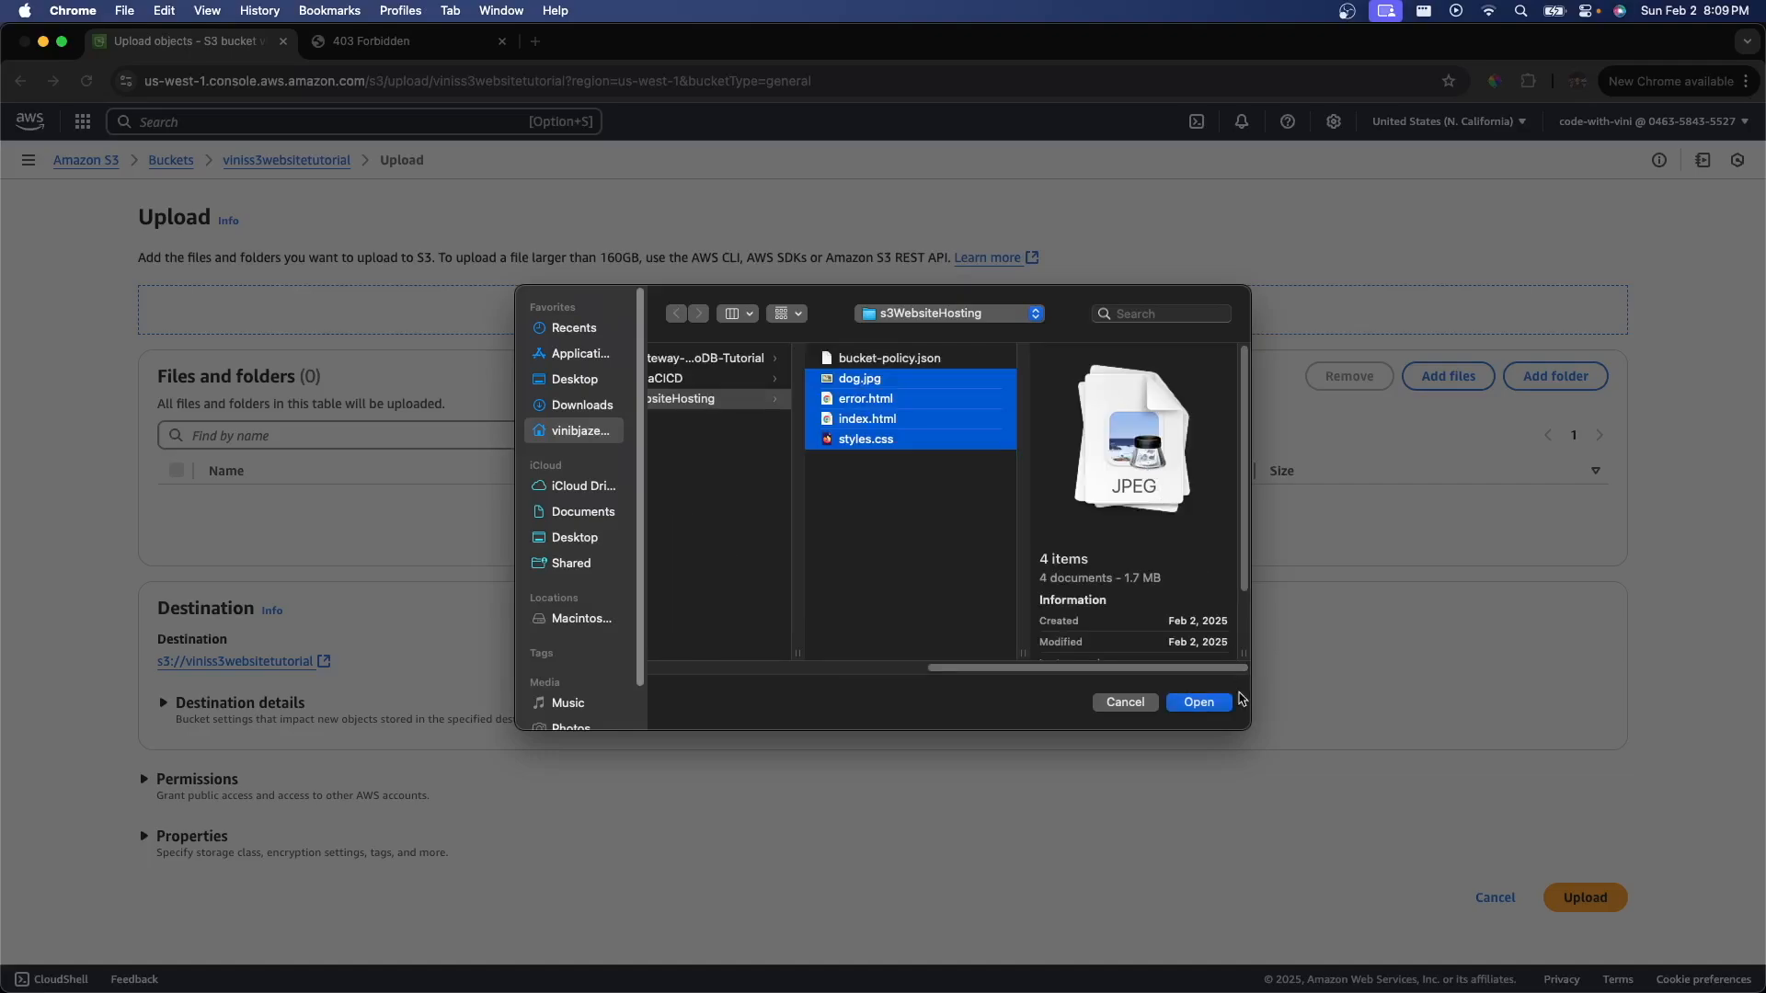
{"action": "left_click", "coordinate": [1200, 702]}
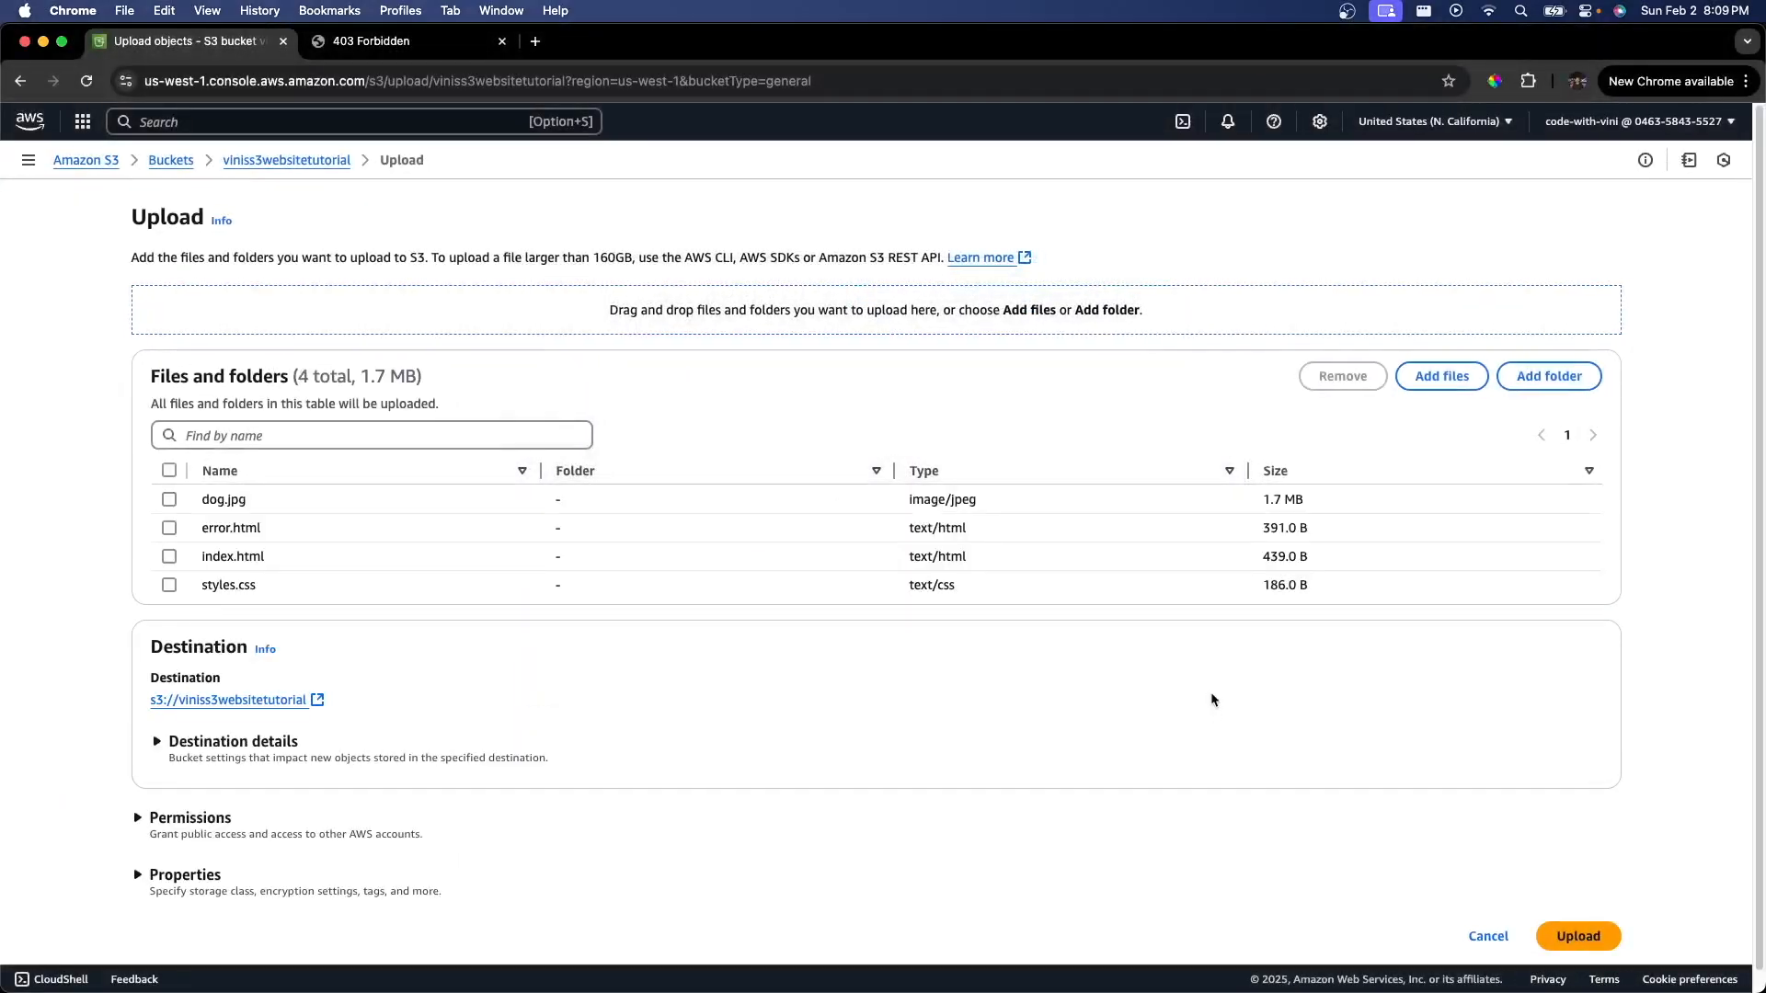
{"action": "scroll", "coordinate": [1207, 690], "scroll_direction": "down", "scroll_amount": 1}
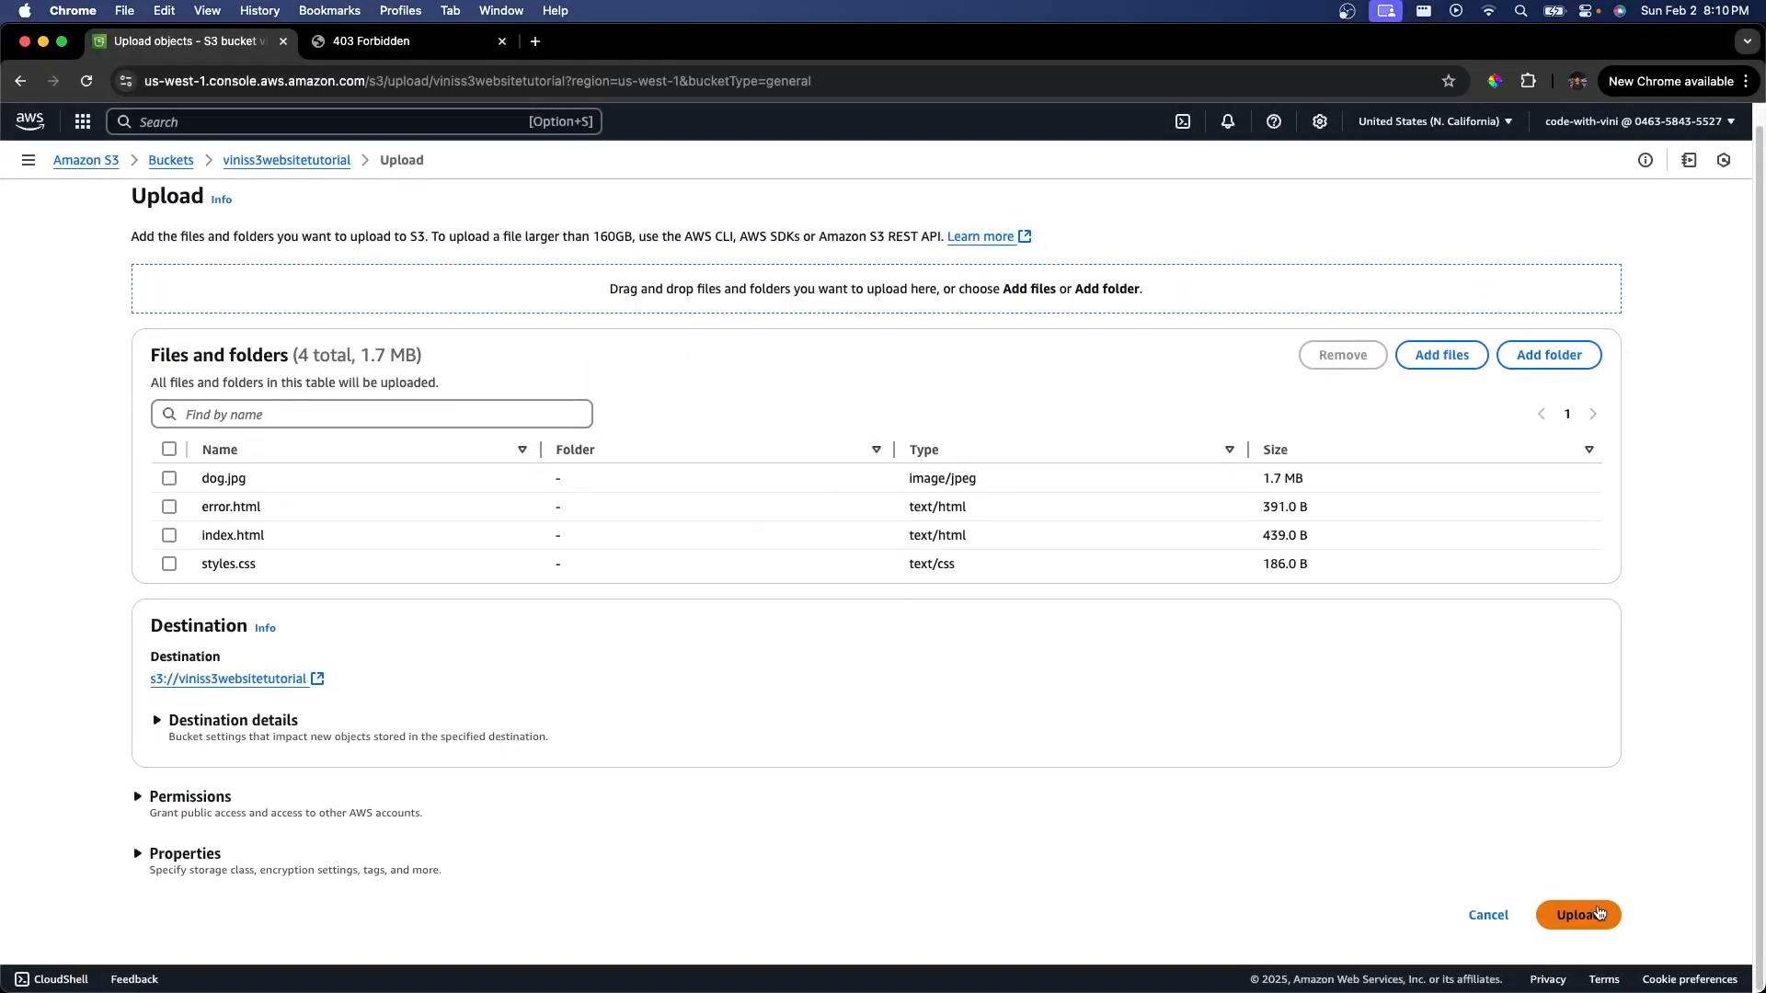
{"action": "left_click", "coordinate": [1599, 914]}
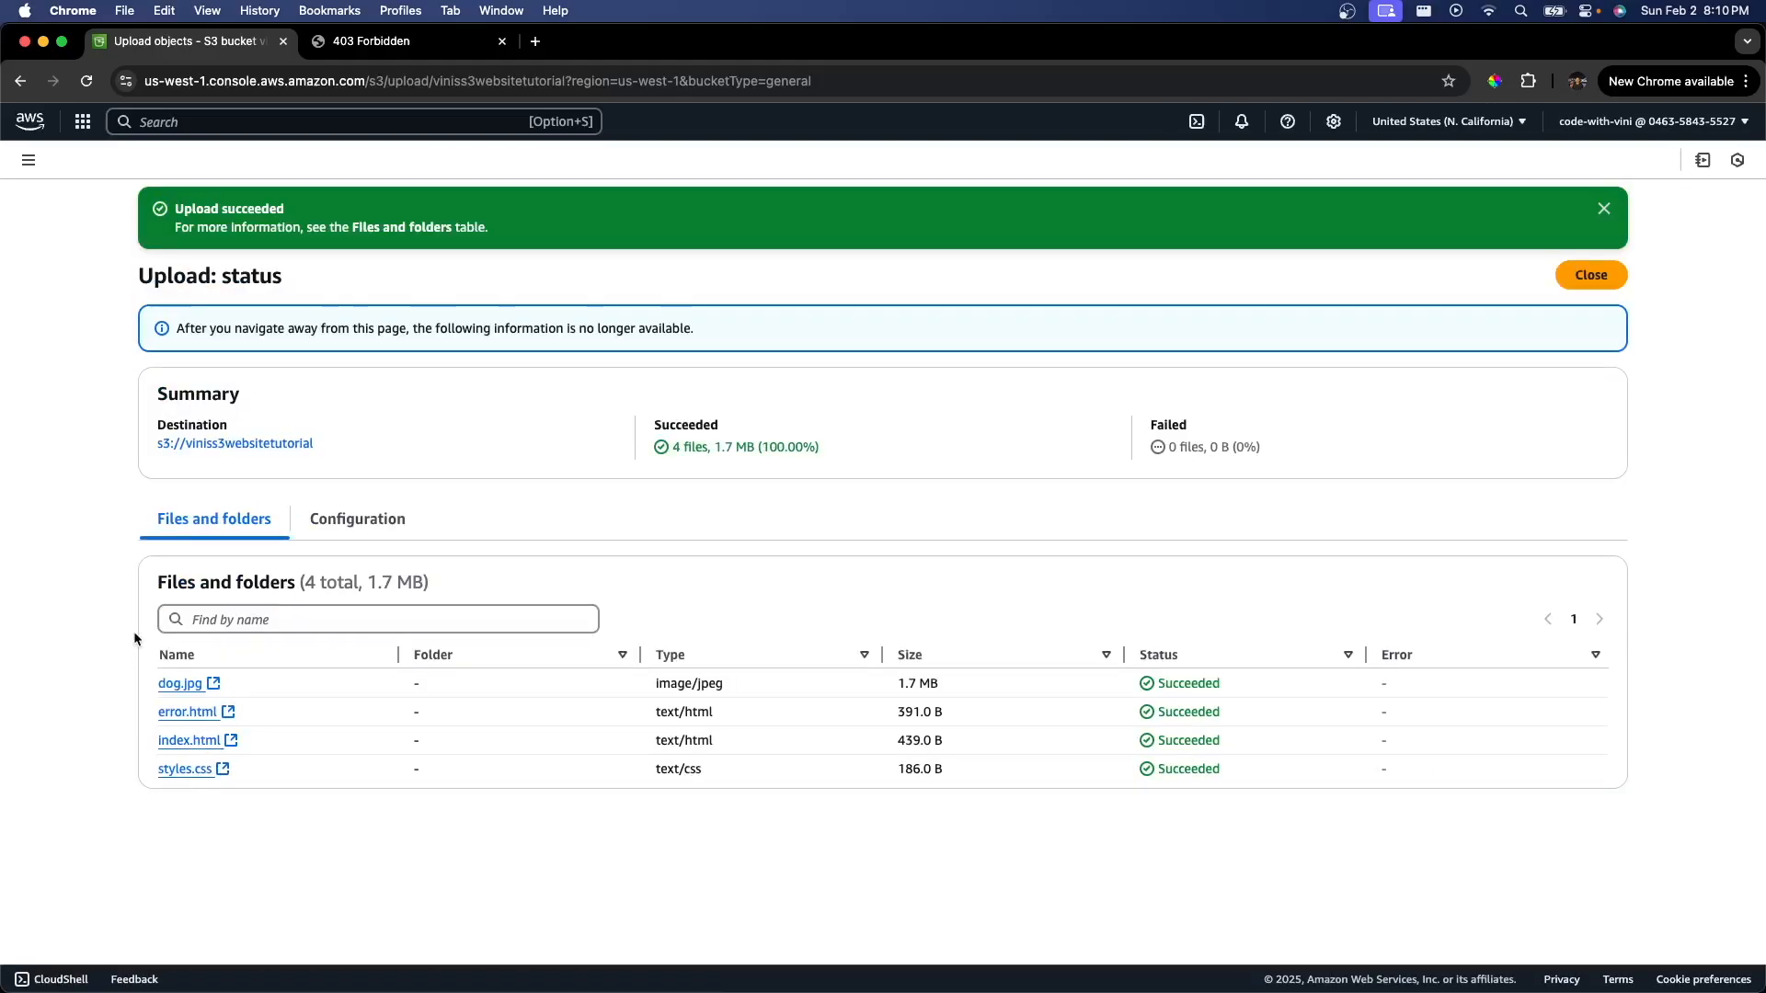
Step: Open the bucket's static website endpoint from its properties to view the hosted site
{"action": "left_click", "coordinate": [249, 446]}
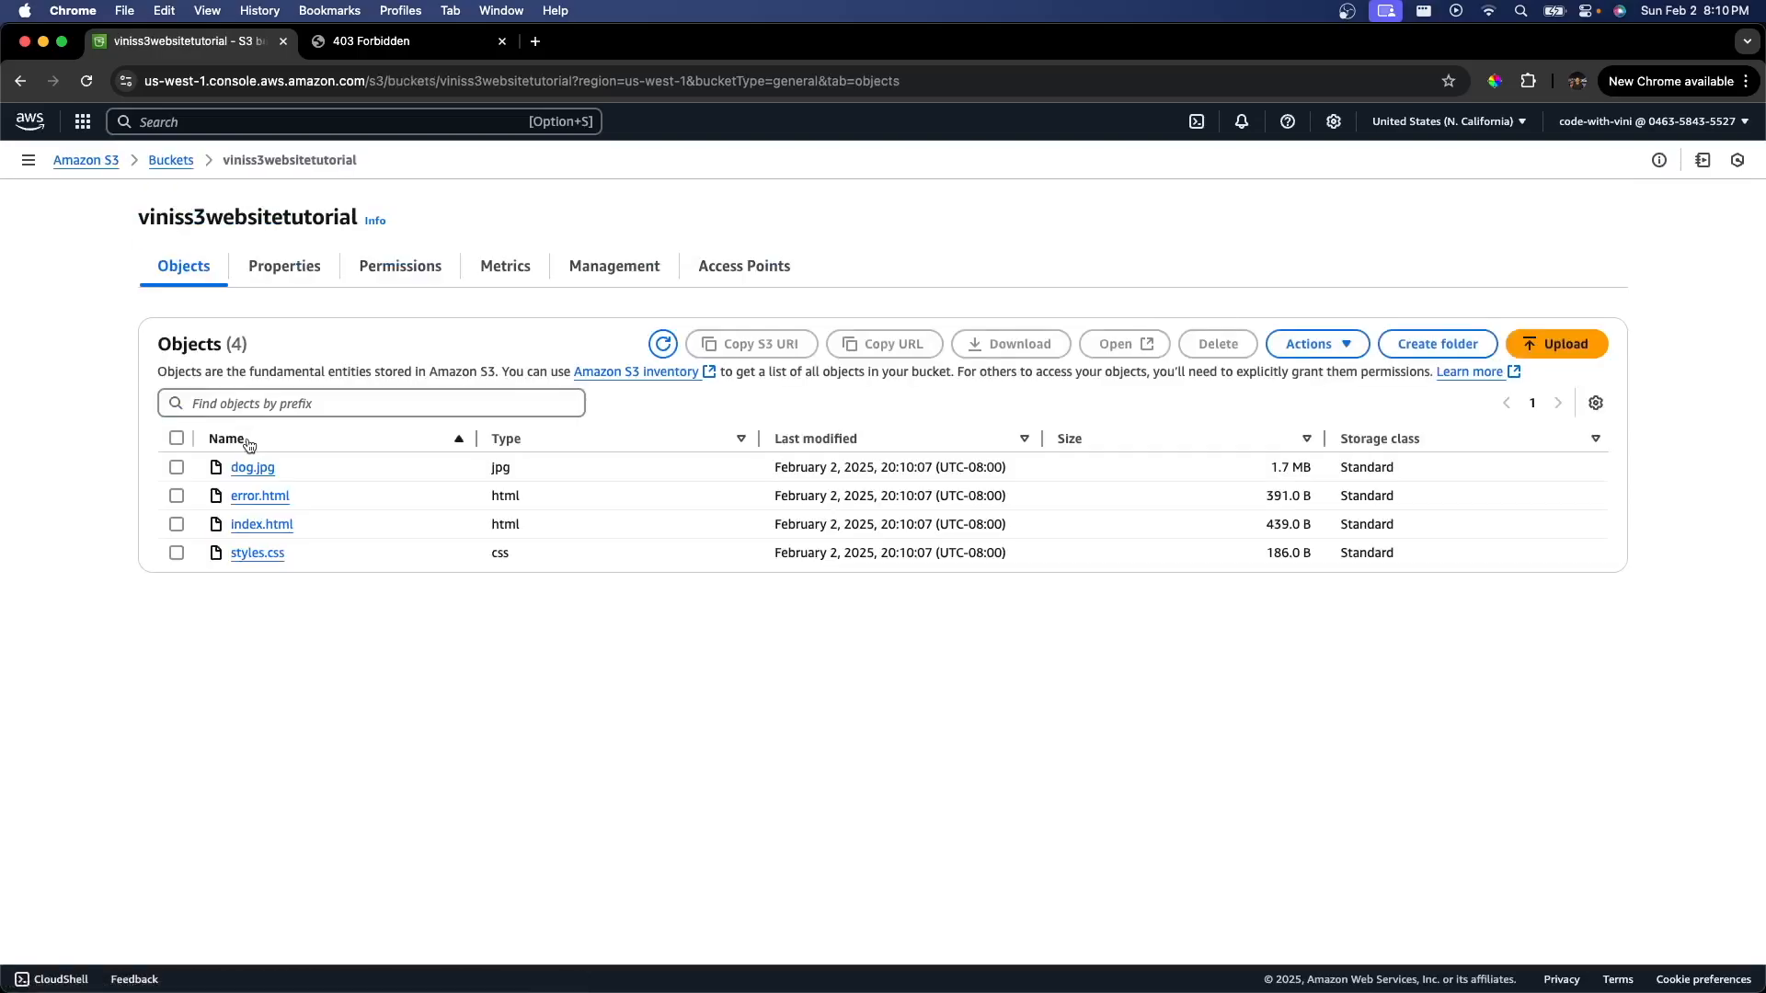
{"action": "left_click", "coordinate": [284, 269]}
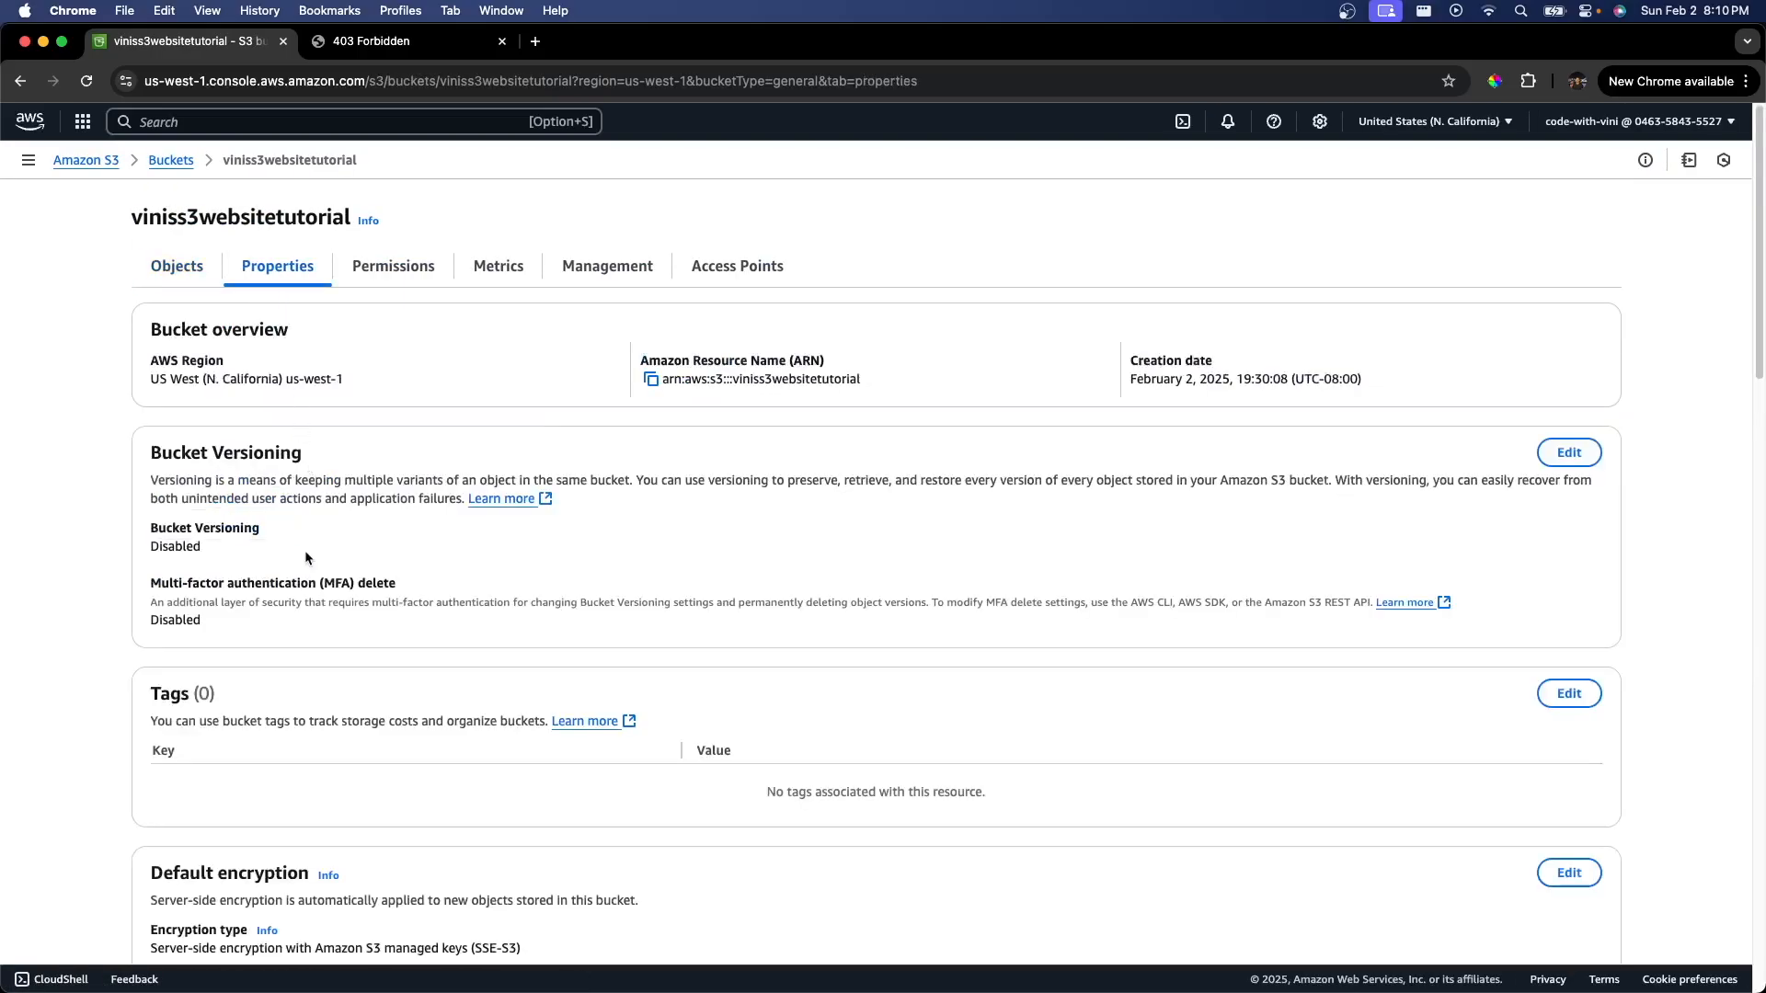
{"action": "scroll", "coordinate": [306, 555], "scroll_direction": "down", "scroll_amount": 15}
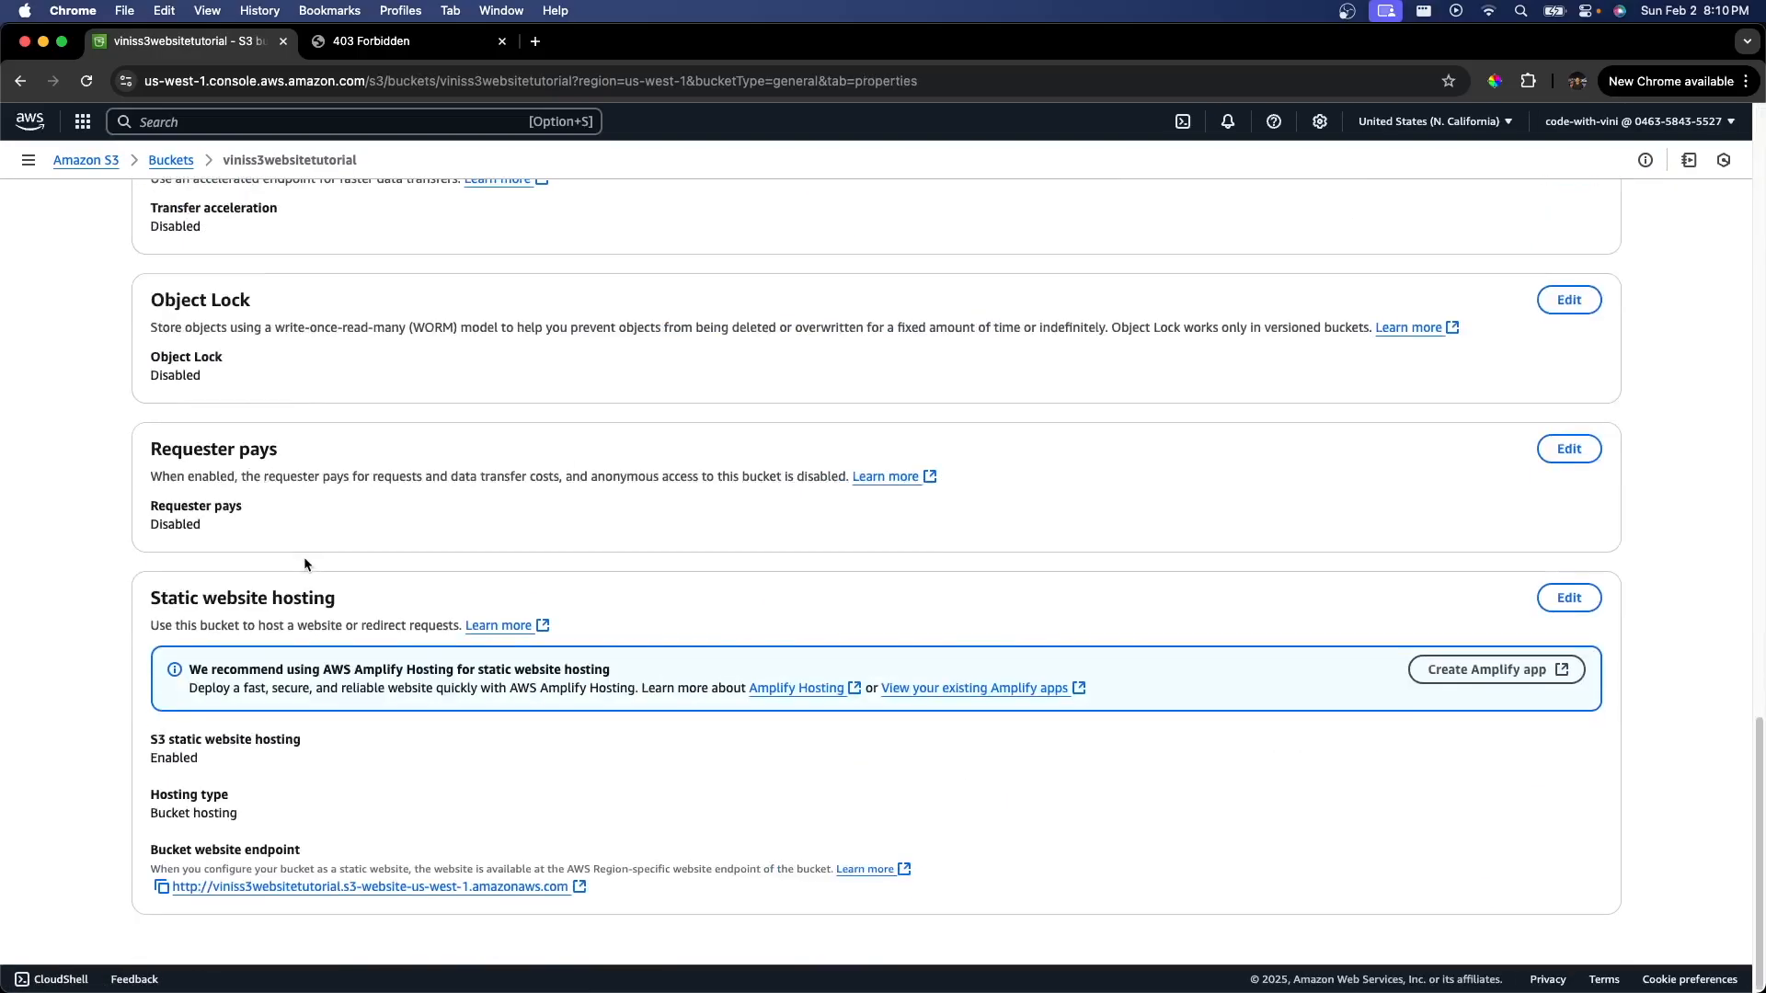
{"action": "left_click", "coordinate": [375, 889]}
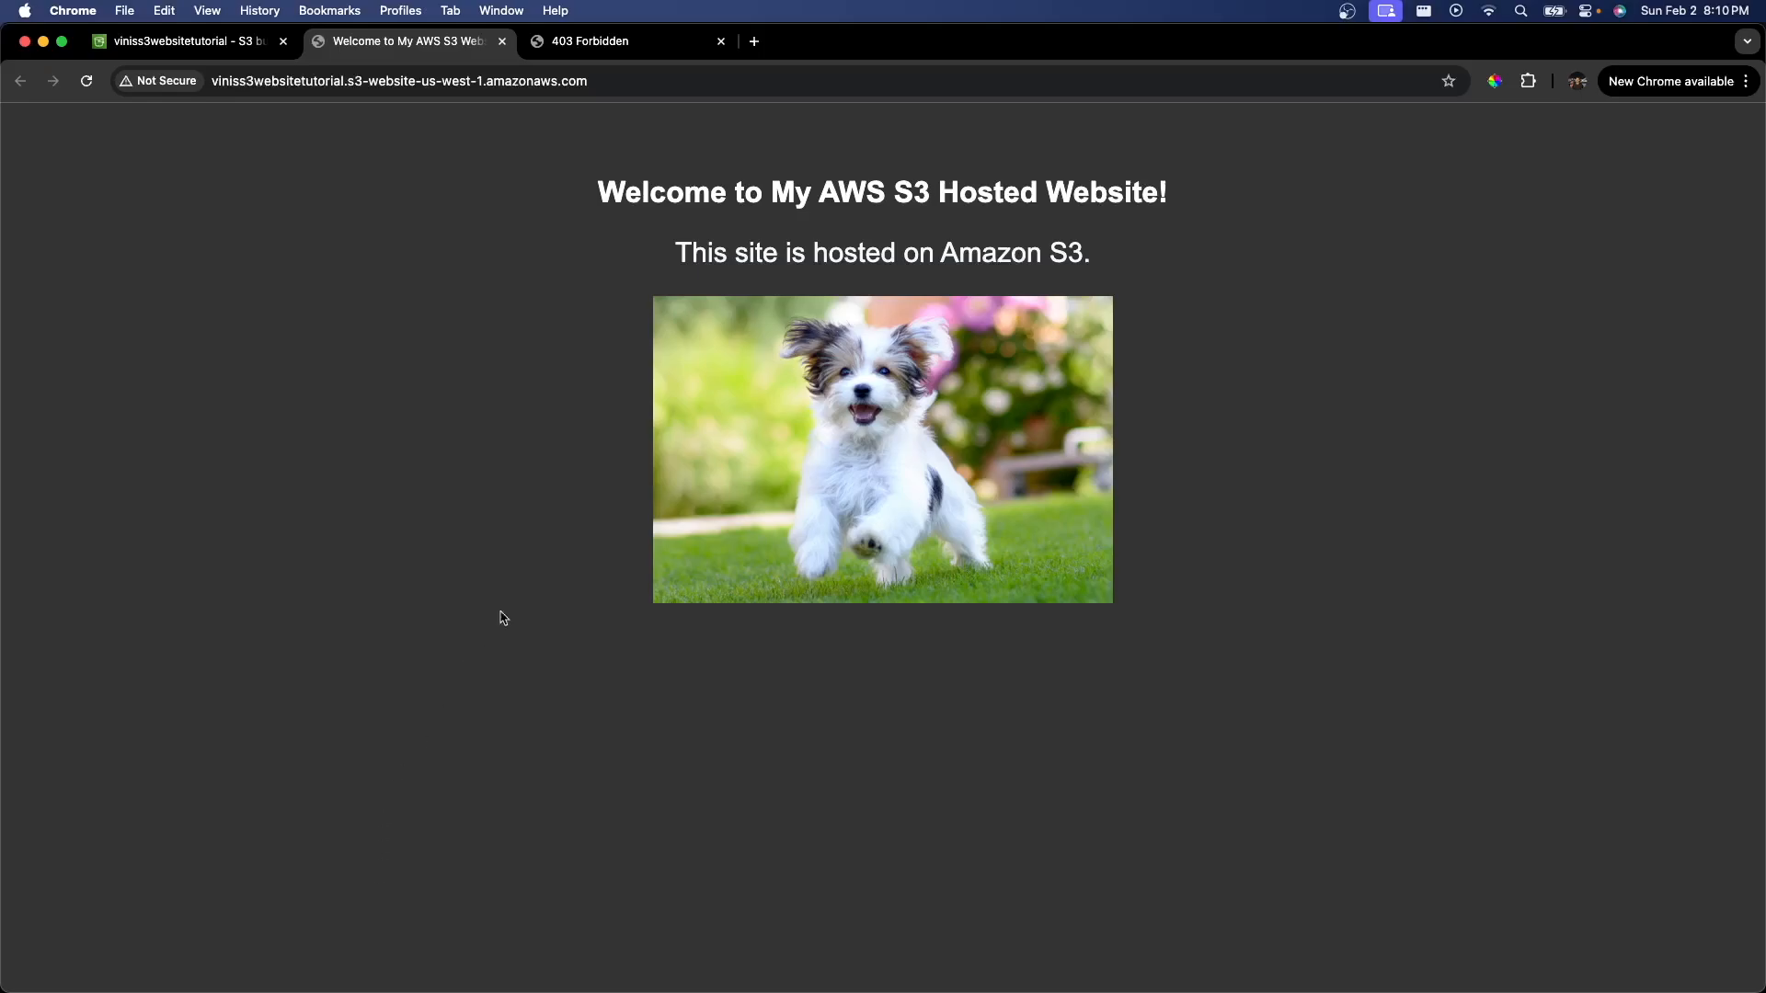
Step: Close the old forbidden tab and request the nonexistent path /vini on the website to check the error page
{"action": "middle_click", "coordinate": [655, 41]}
{"action": "left_click", "coordinate": [676, 77]}
{"action": "left_click", "coordinate": [675, 77]}
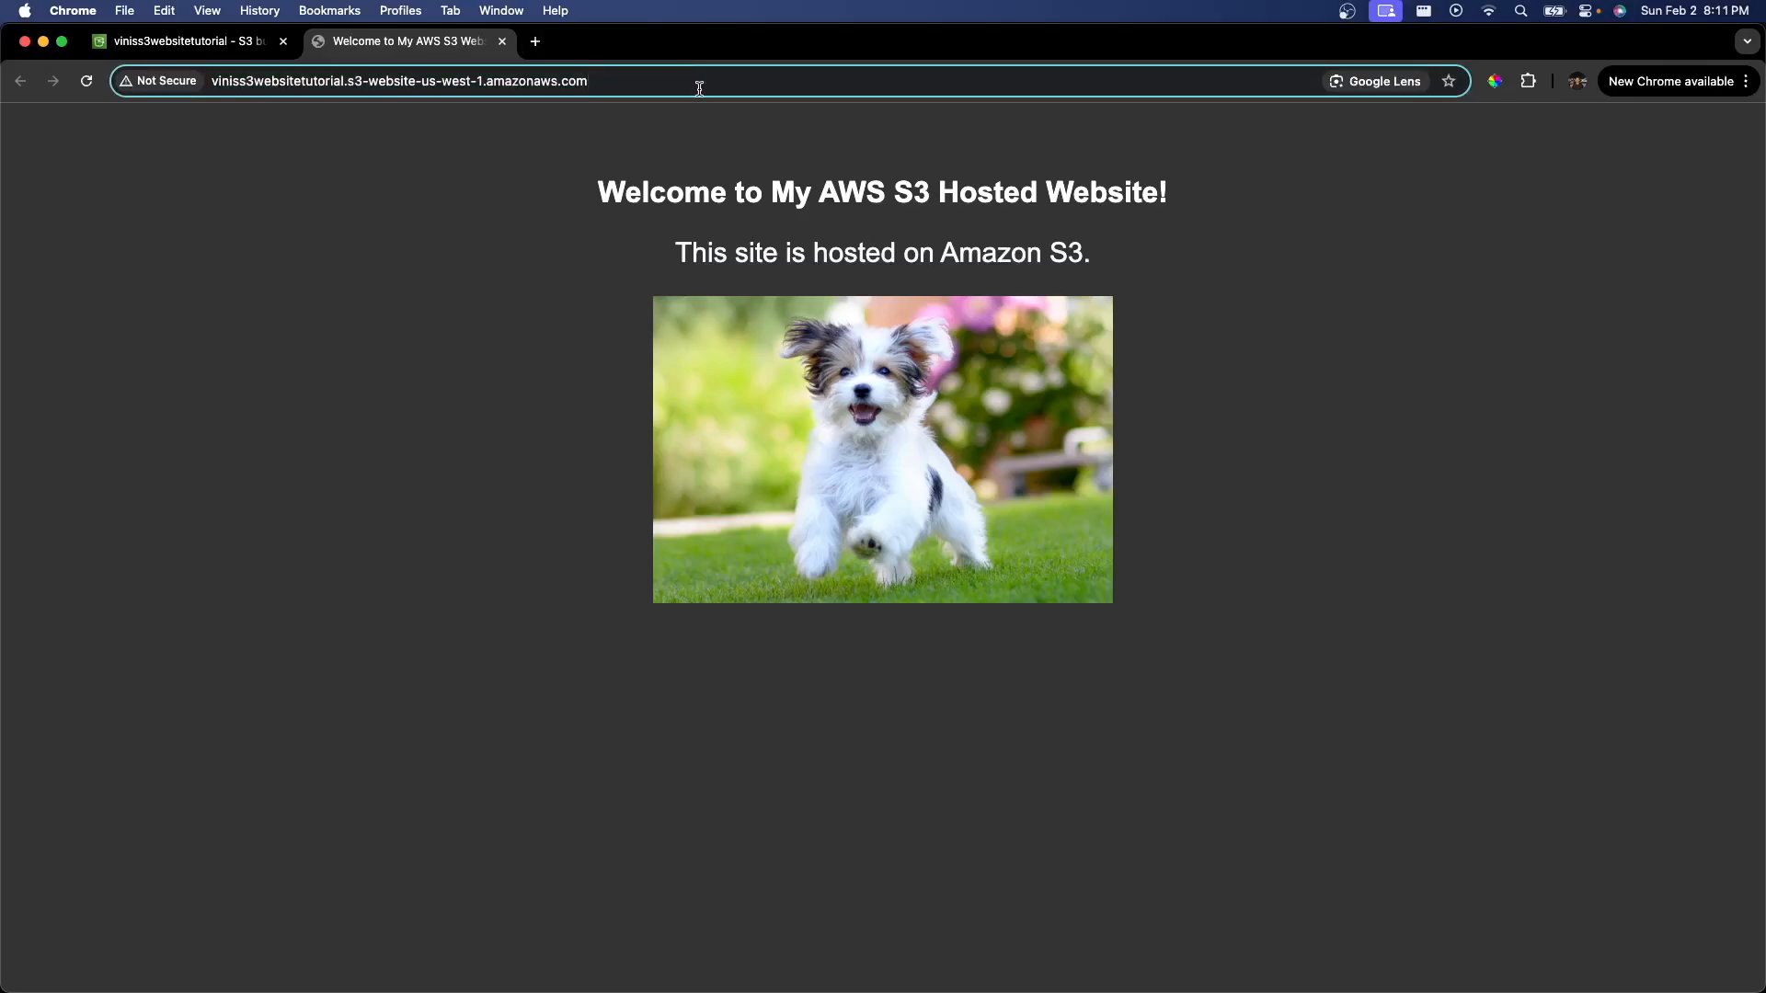
{"action": "type", "text": "/vini"}
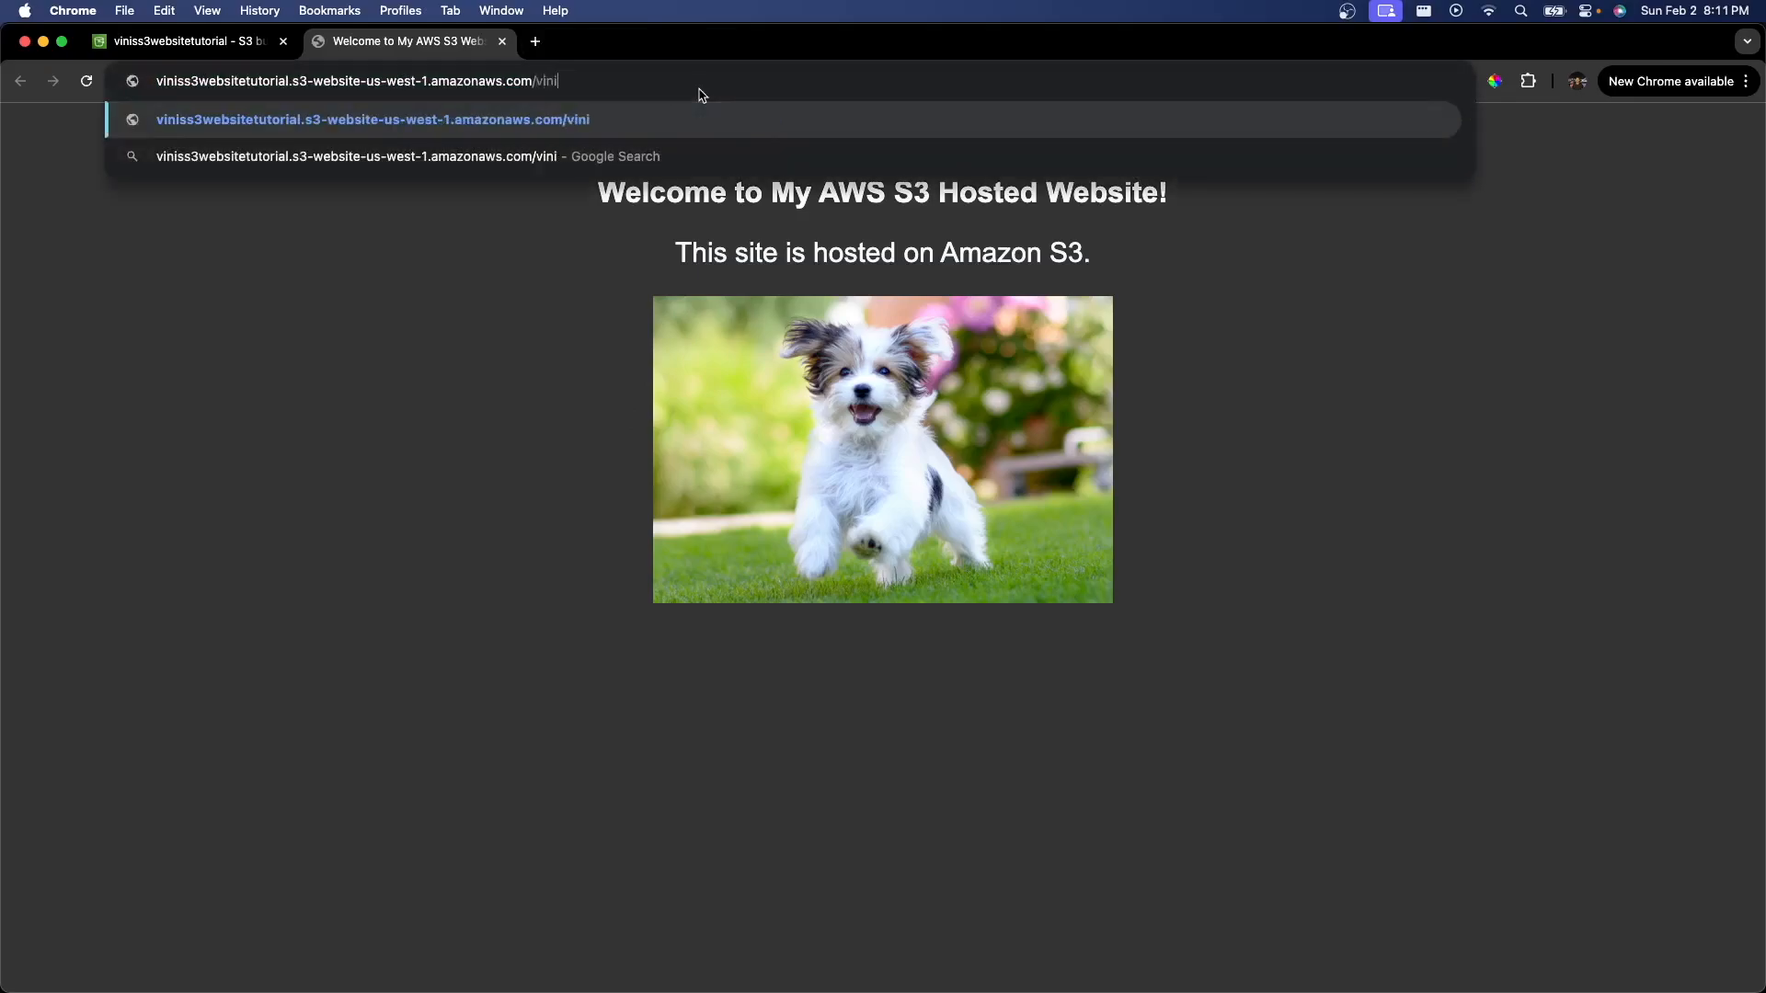
{"action": "key", "text": "Return"}
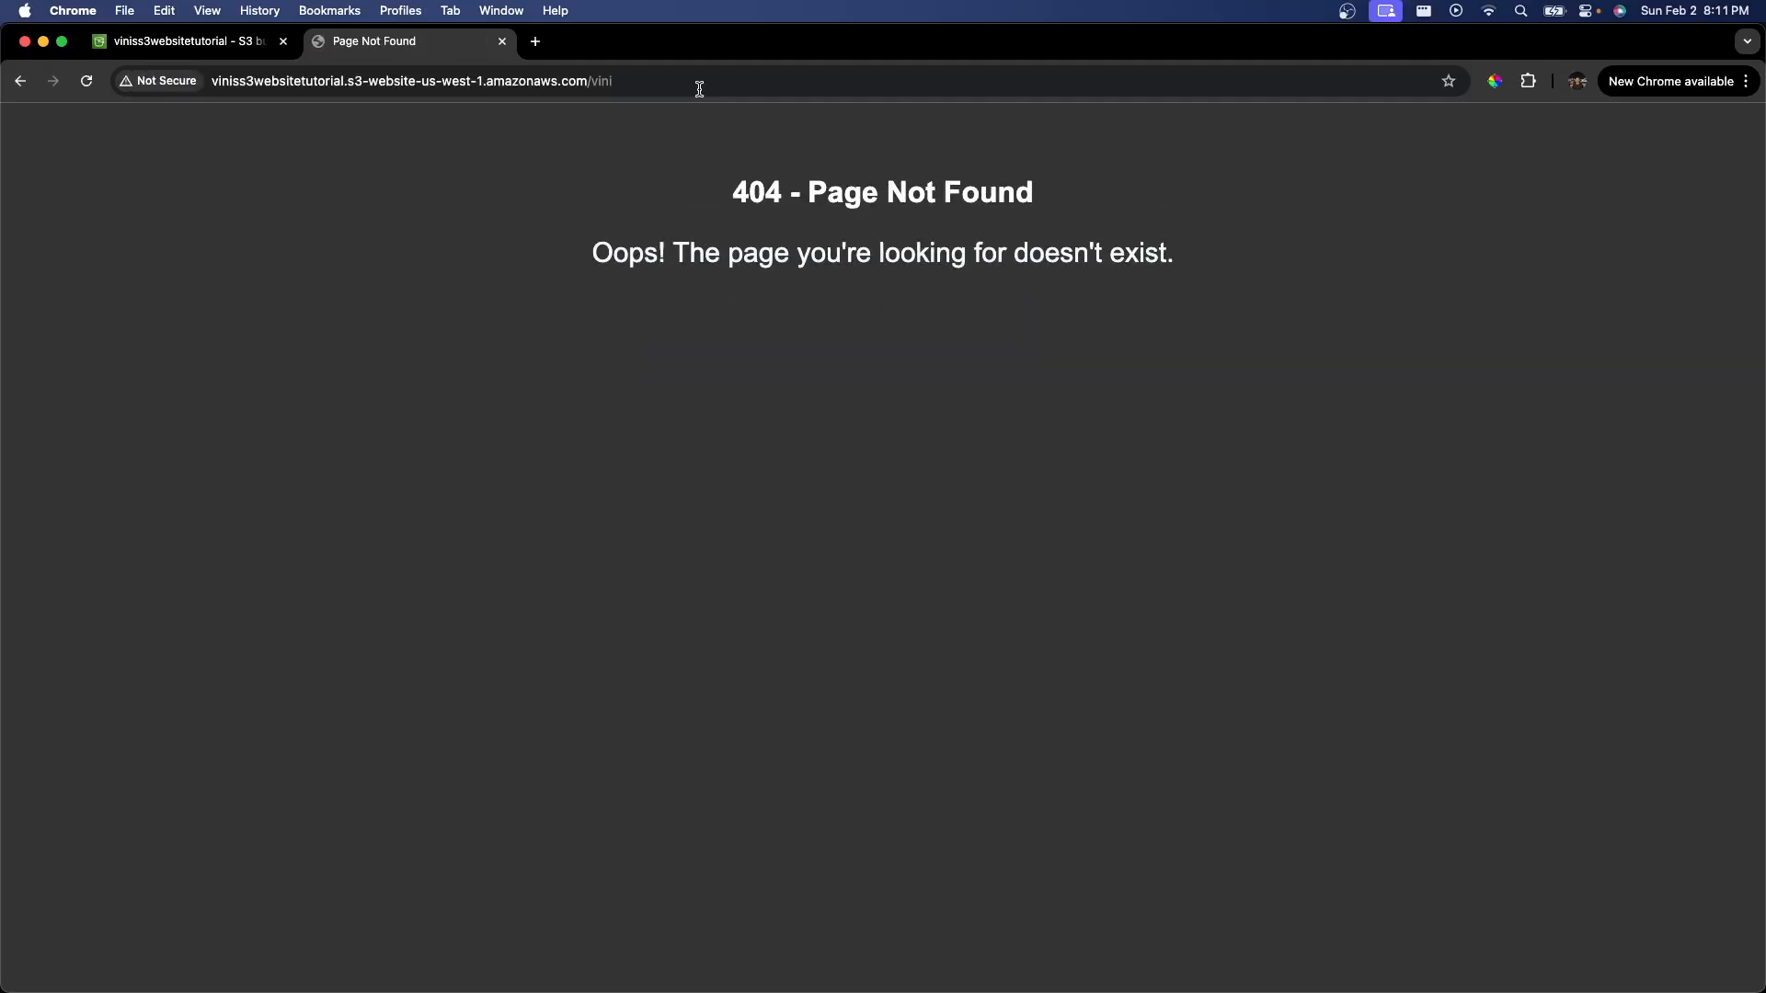
{"action": "left_click_drag", "start_coordinate": [733, 180], "coordinate": [1076, 201]}
{"action": "left_click_drag", "start_coordinate": [1187, 253], "coordinate": [619, 254]}
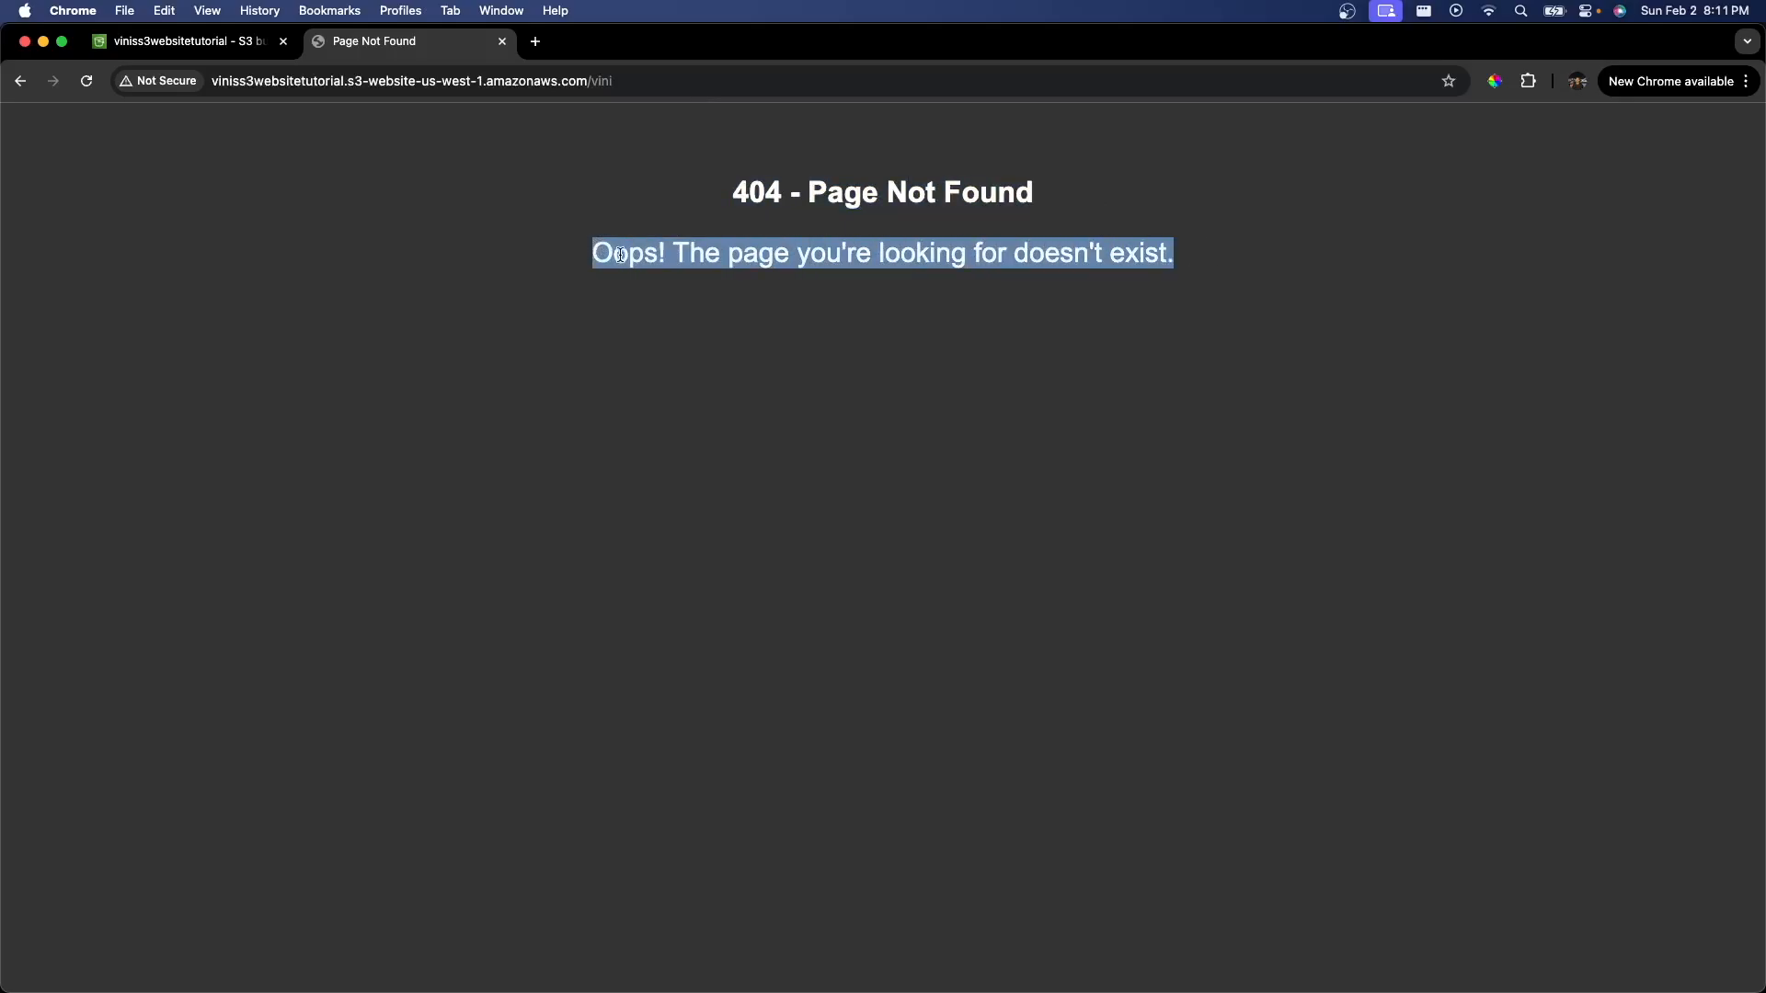
{"action": "left_click", "coordinate": [606, 289]}
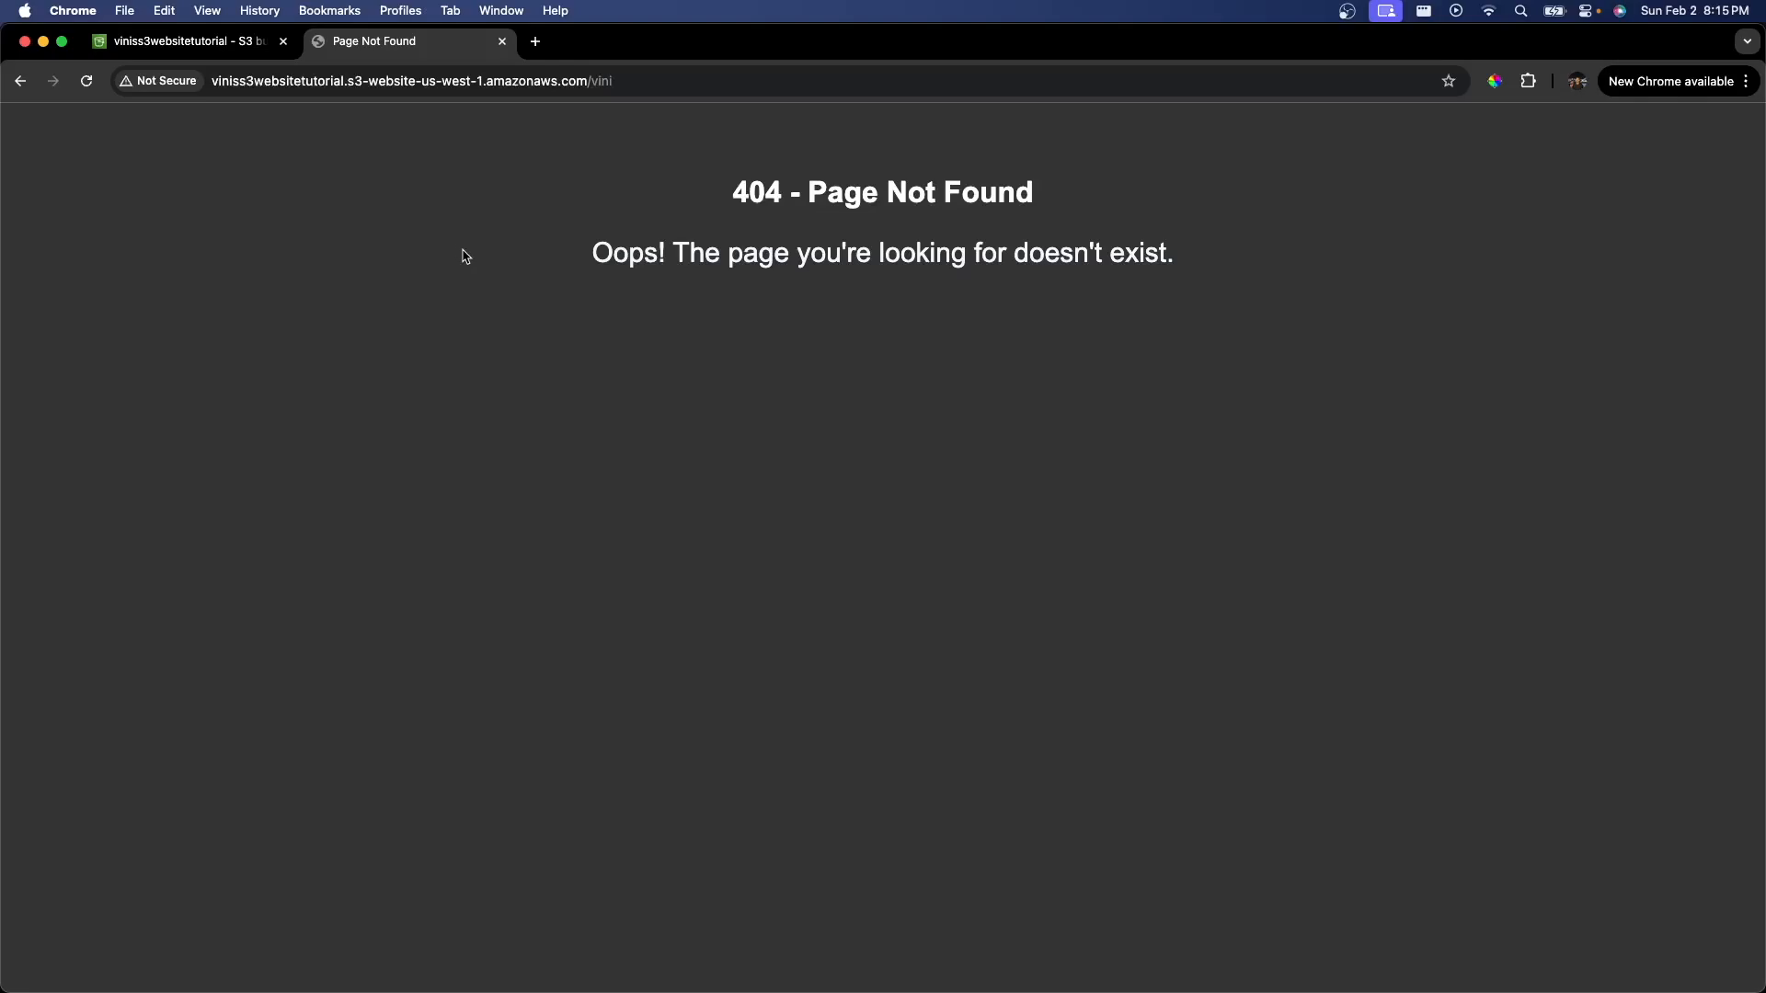
Step: Return to the console and permanently delete all four objects from the viniss3websitetutorial bucket
{"action": "left_click", "coordinate": [206, 42]}
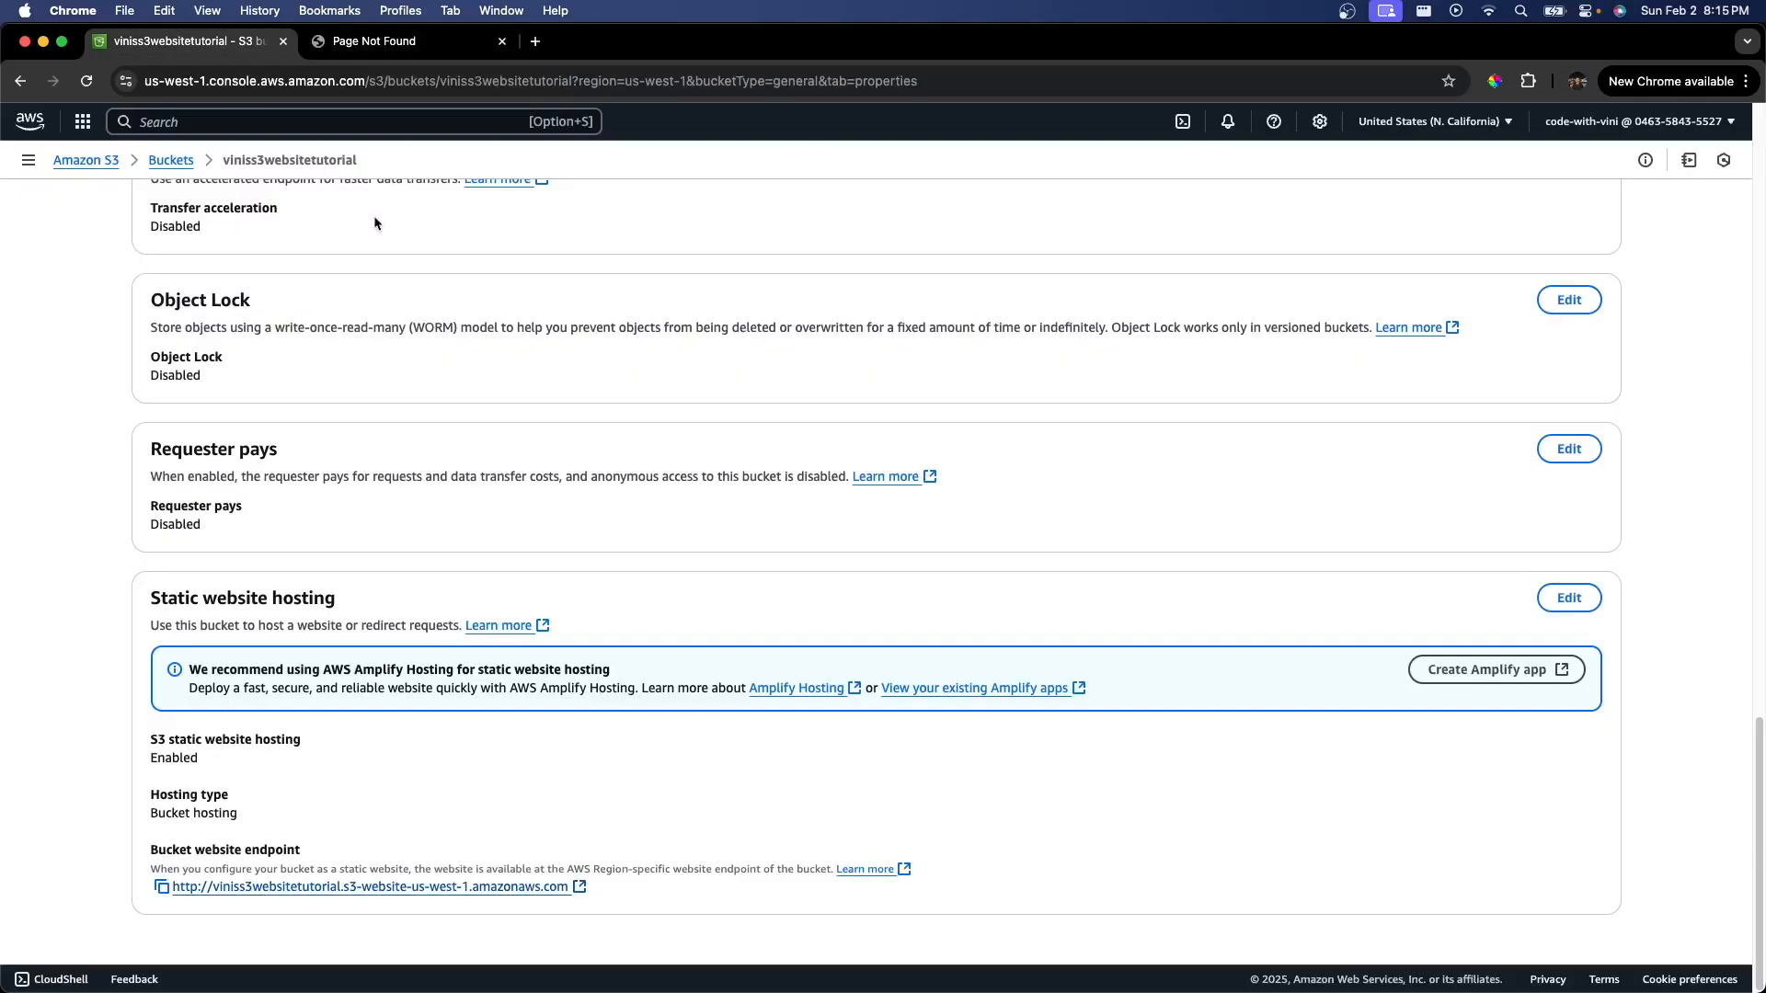
{"action": "scroll", "coordinate": [371, 241], "scroll_direction": "up", "scroll_amount": 20}
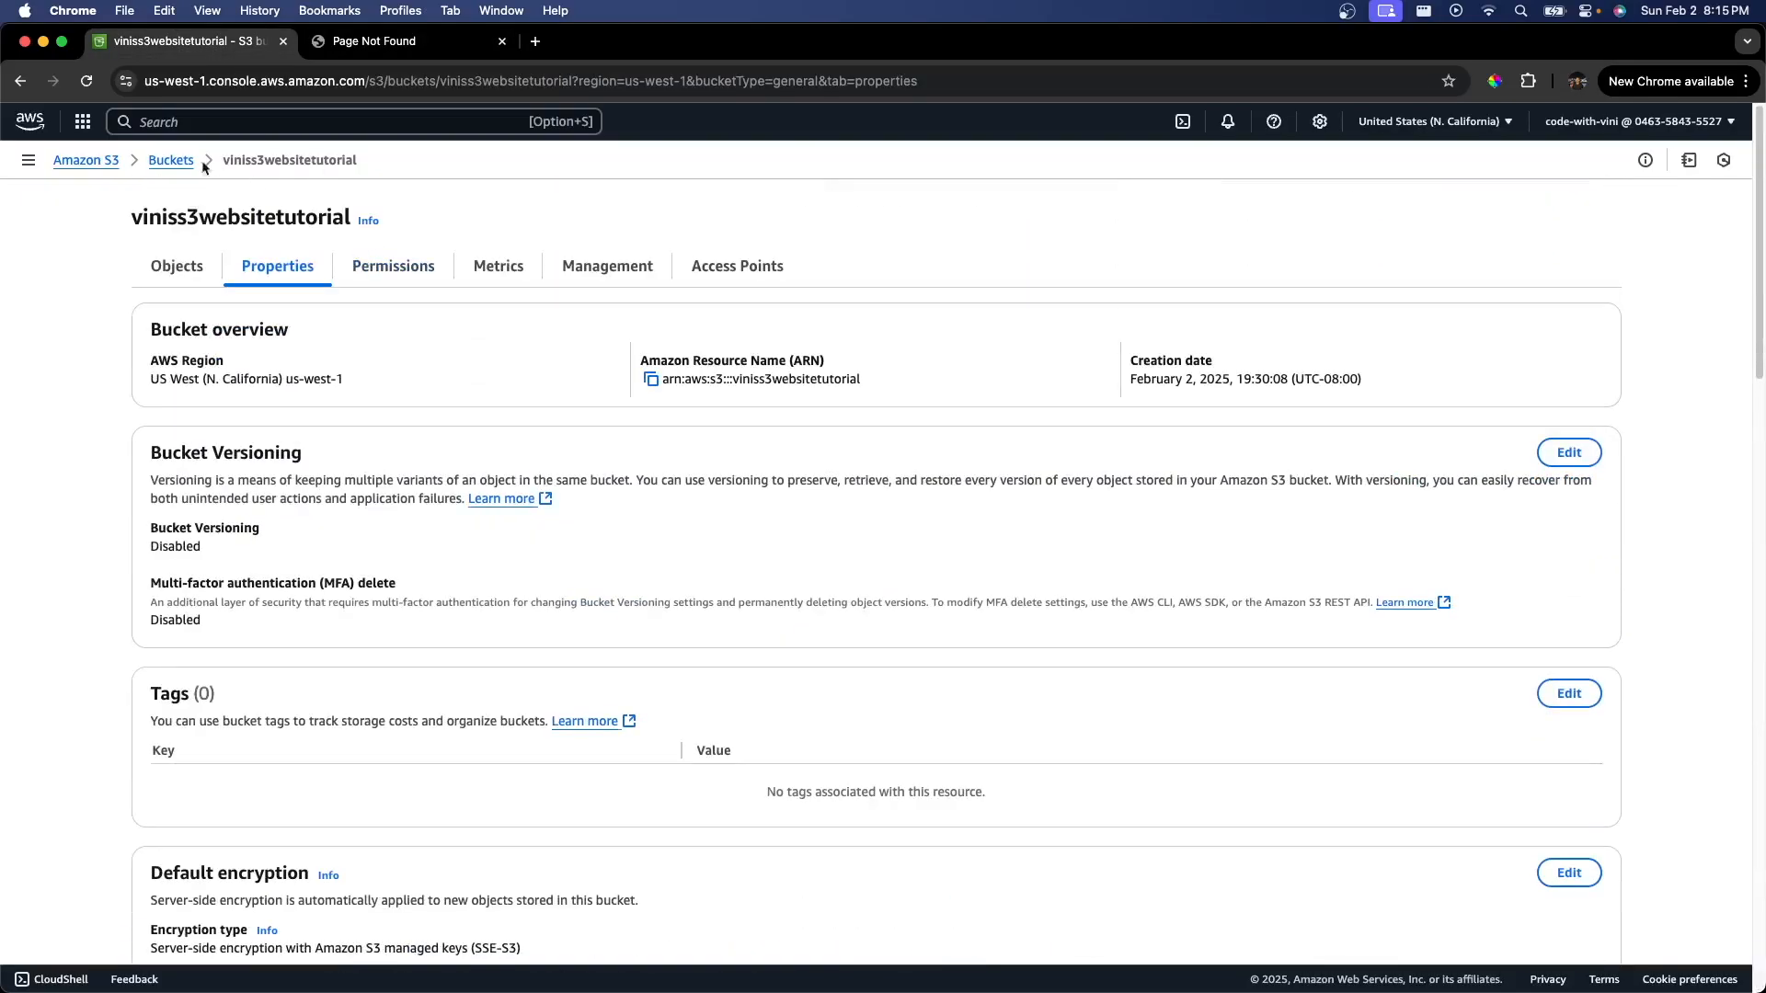
{"action": "left_click", "coordinate": [171, 161]}
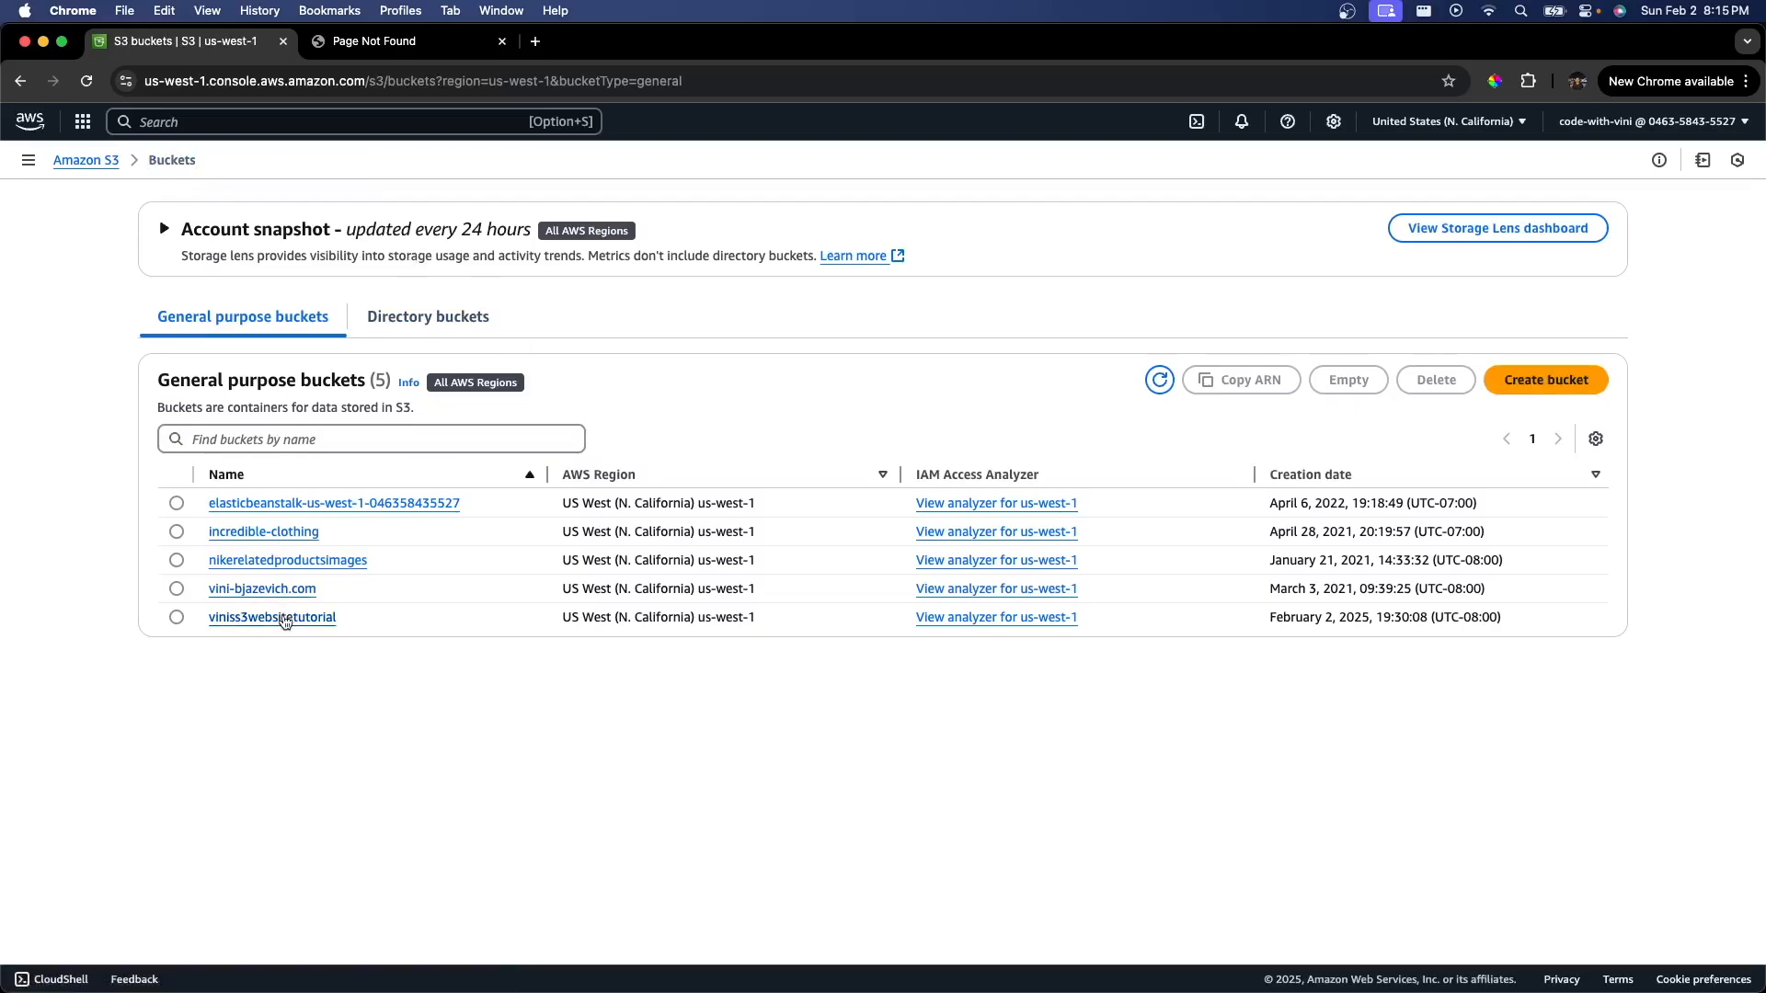
{"action": "left_click", "coordinate": [284, 618]}
{"action": "left_click", "coordinate": [176, 467]}
{"action": "left_click", "coordinate": [177, 496]}
{"action": "left_click", "coordinate": [177, 524]}
{"action": "left_click", "coordinate": [176, 553]}
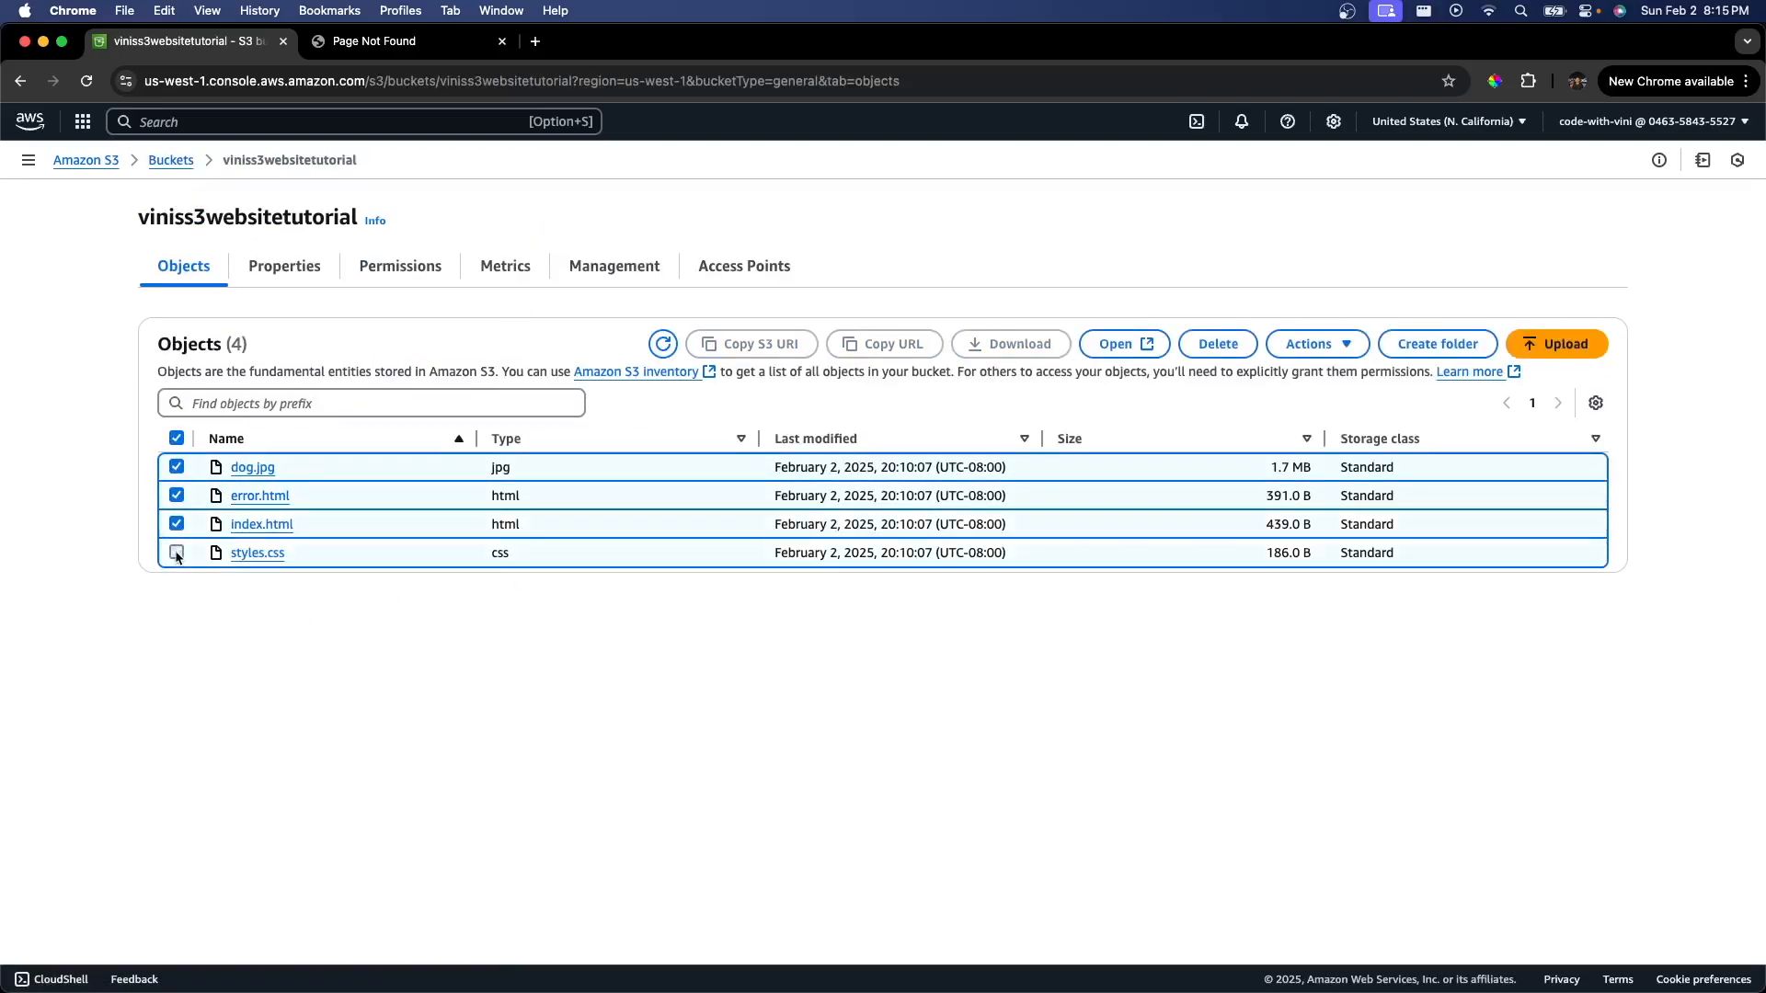
{"action": "left_click", "coordinate": [1212, 349]}
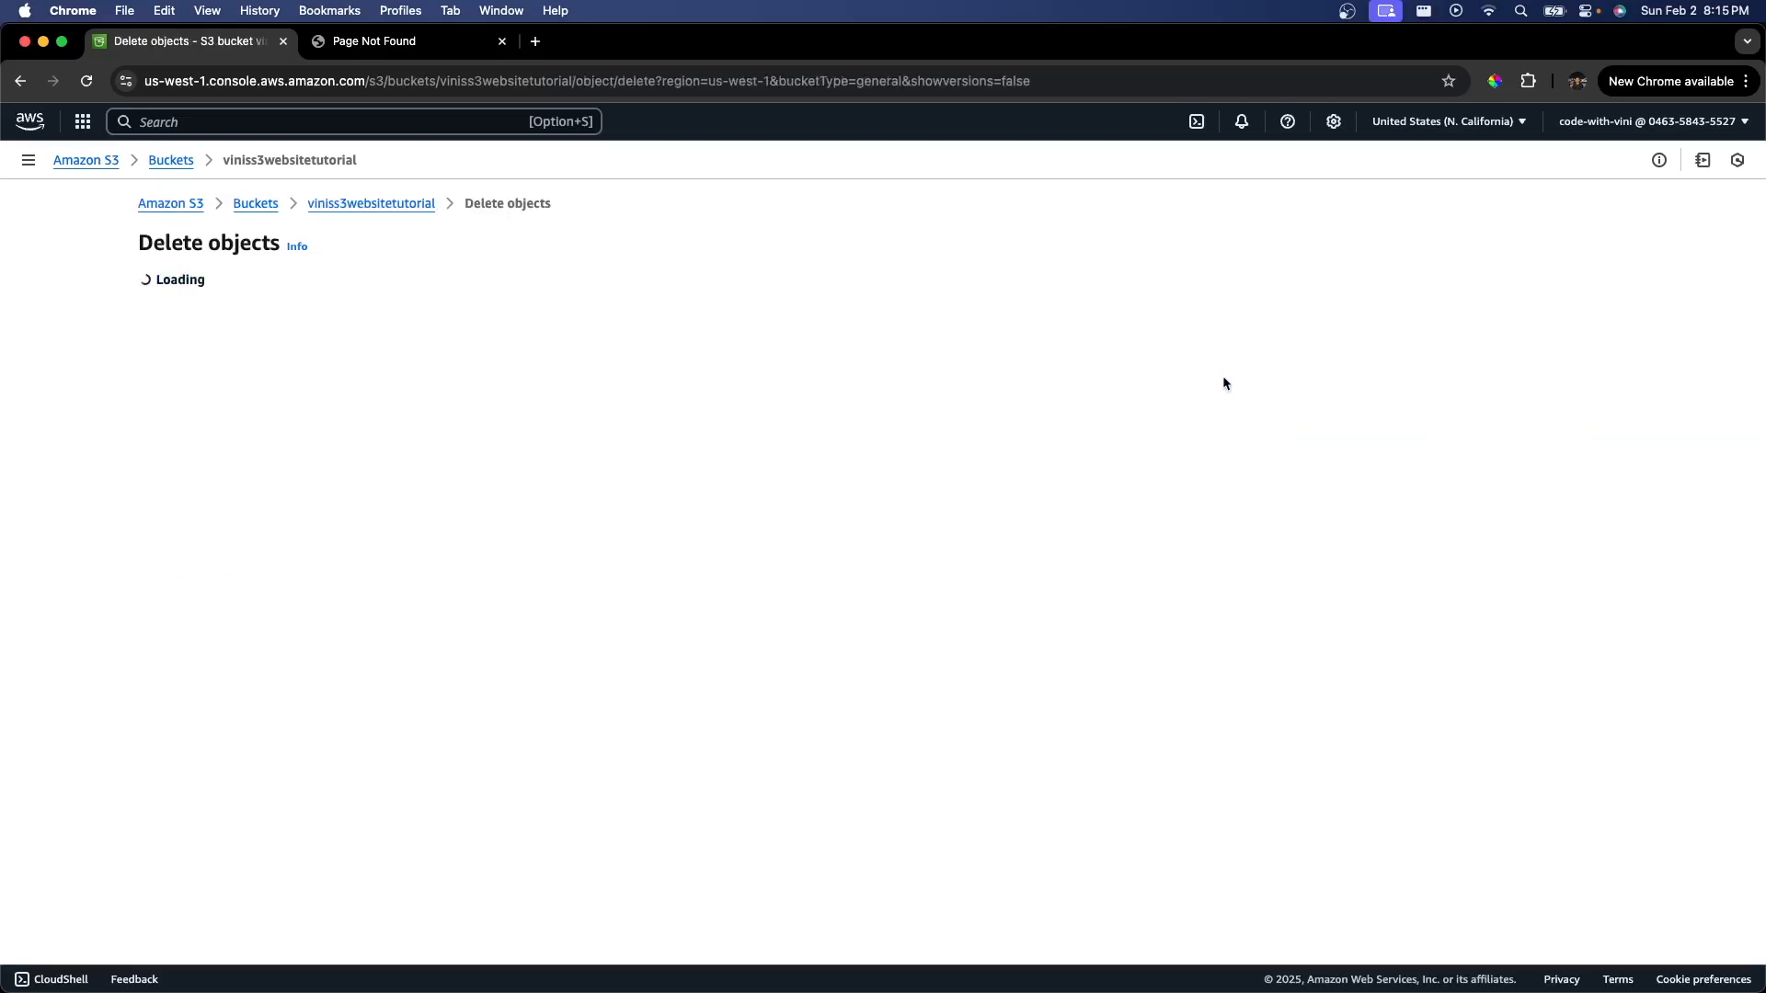
{"action": "left_click", "coordinate": [454, 720]}
{"action": "type", "text": "p"}
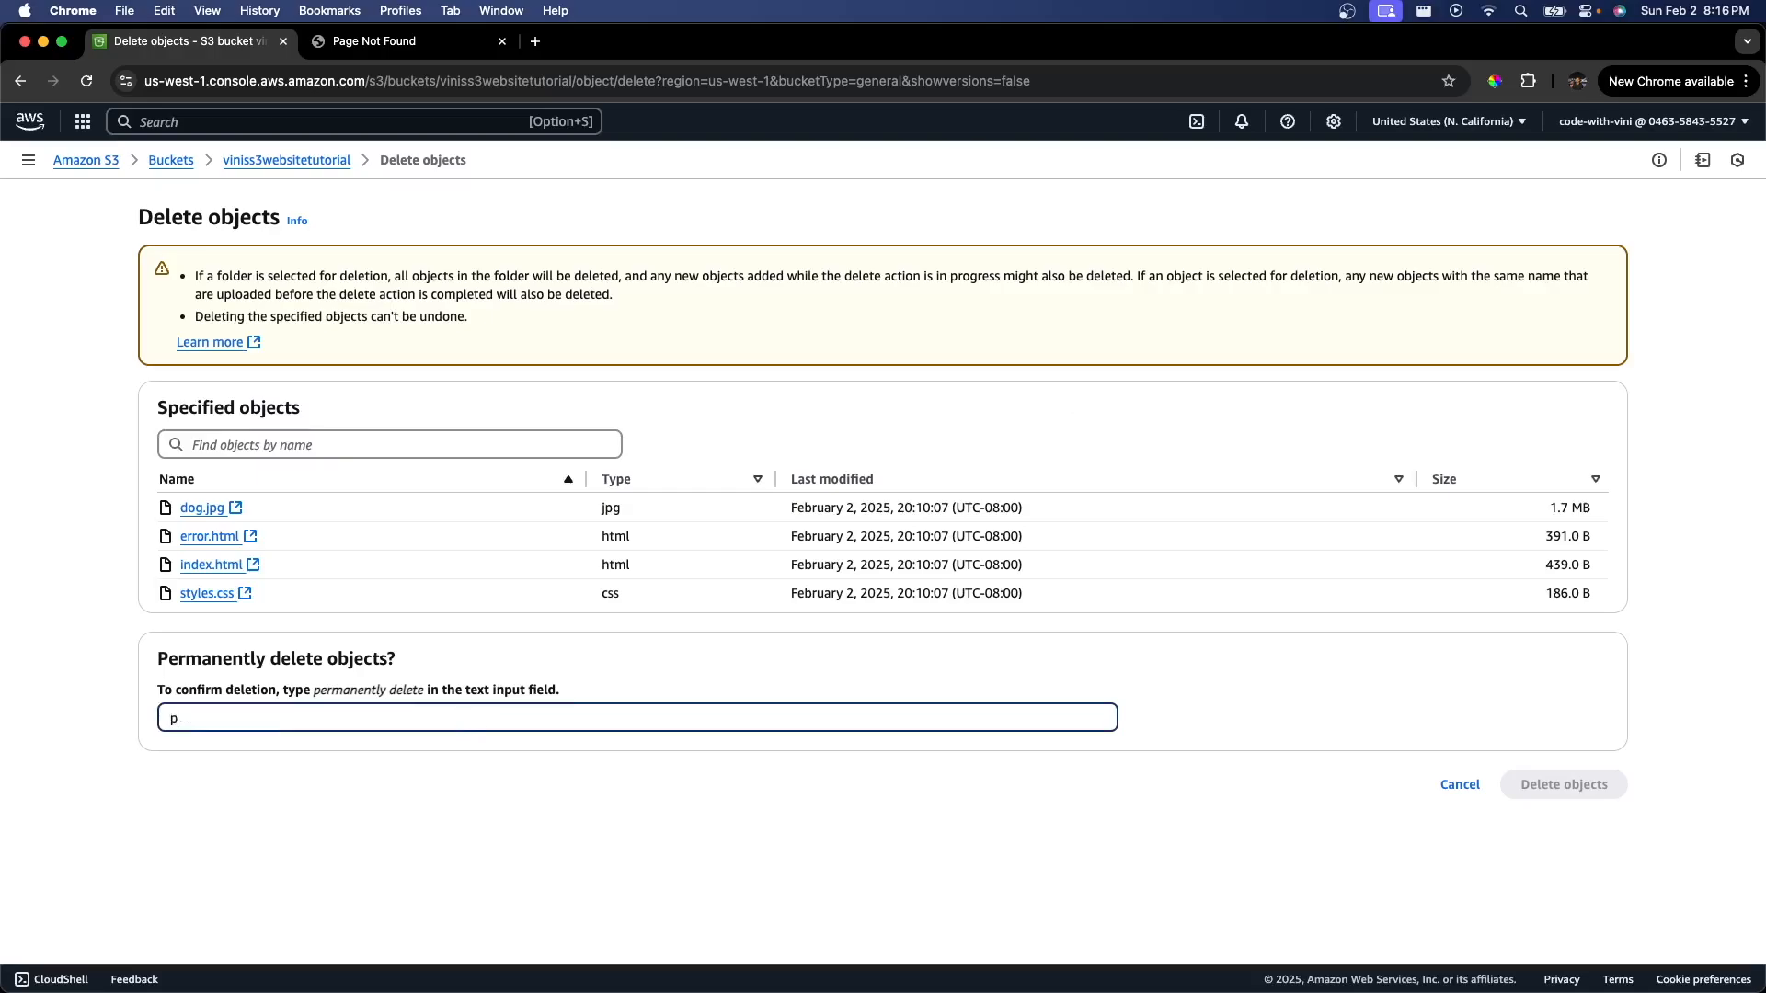
{"action": "type", "text": "ermanently delete"}
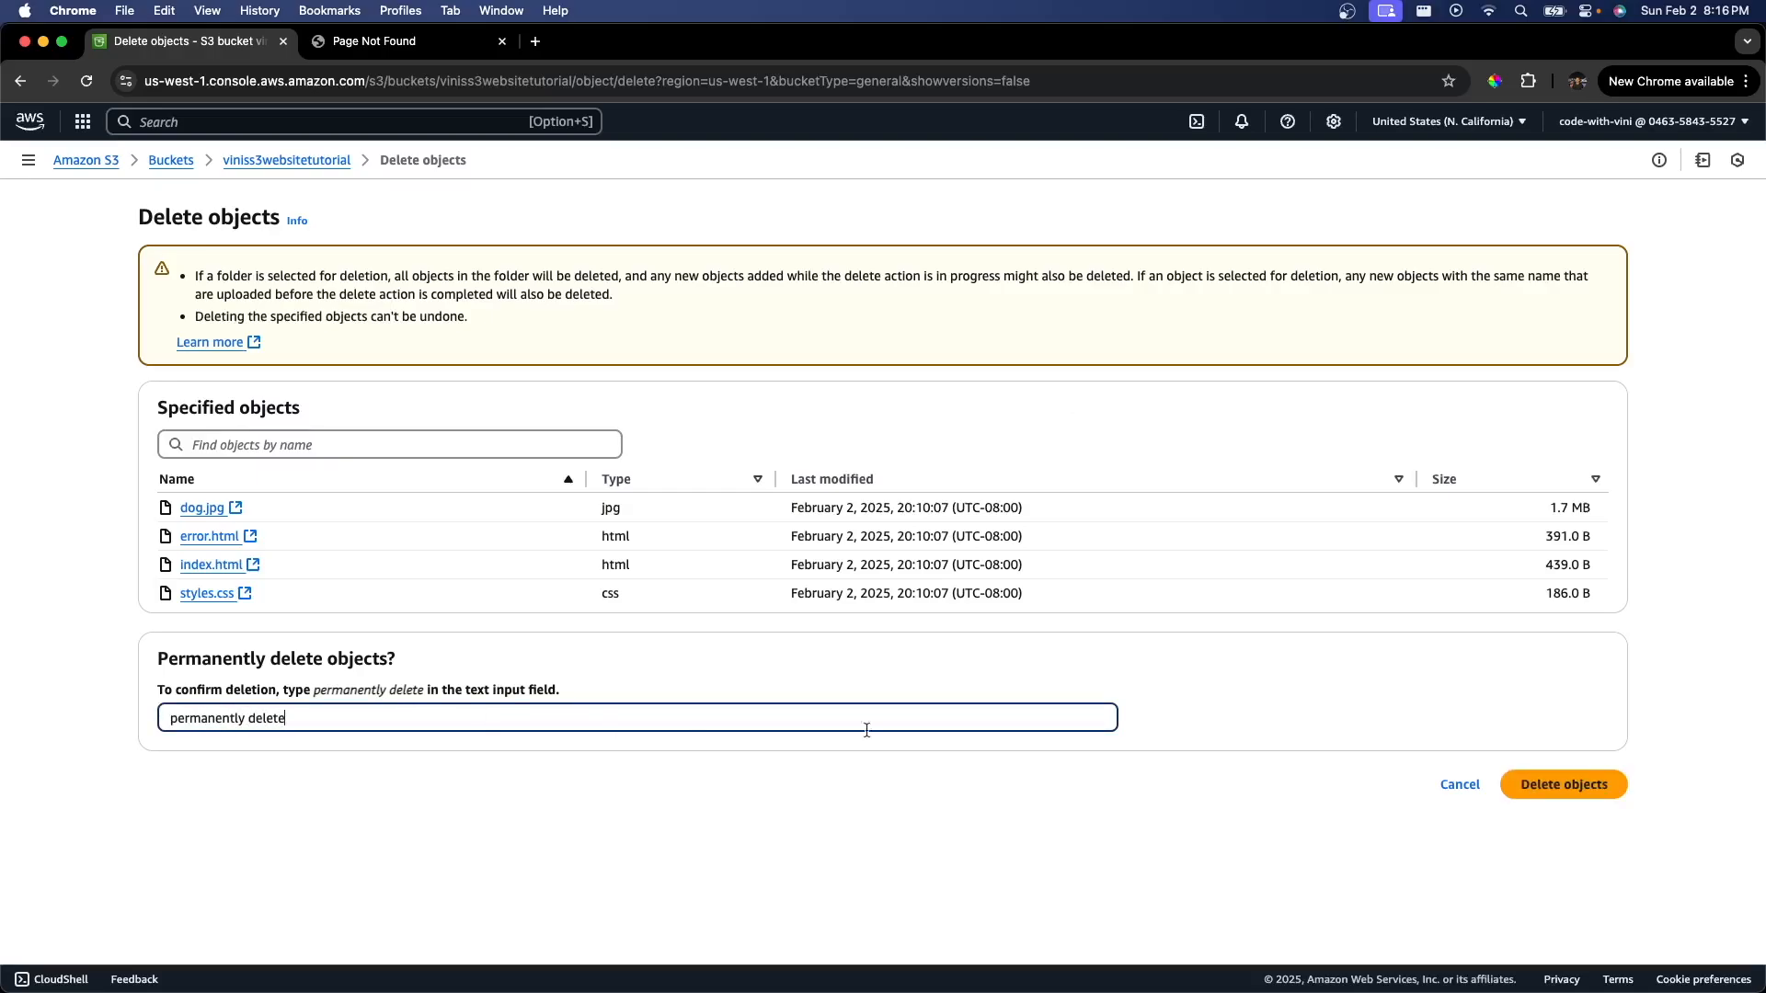
{"action": "left_click", "coordinate": [1554, 788]}
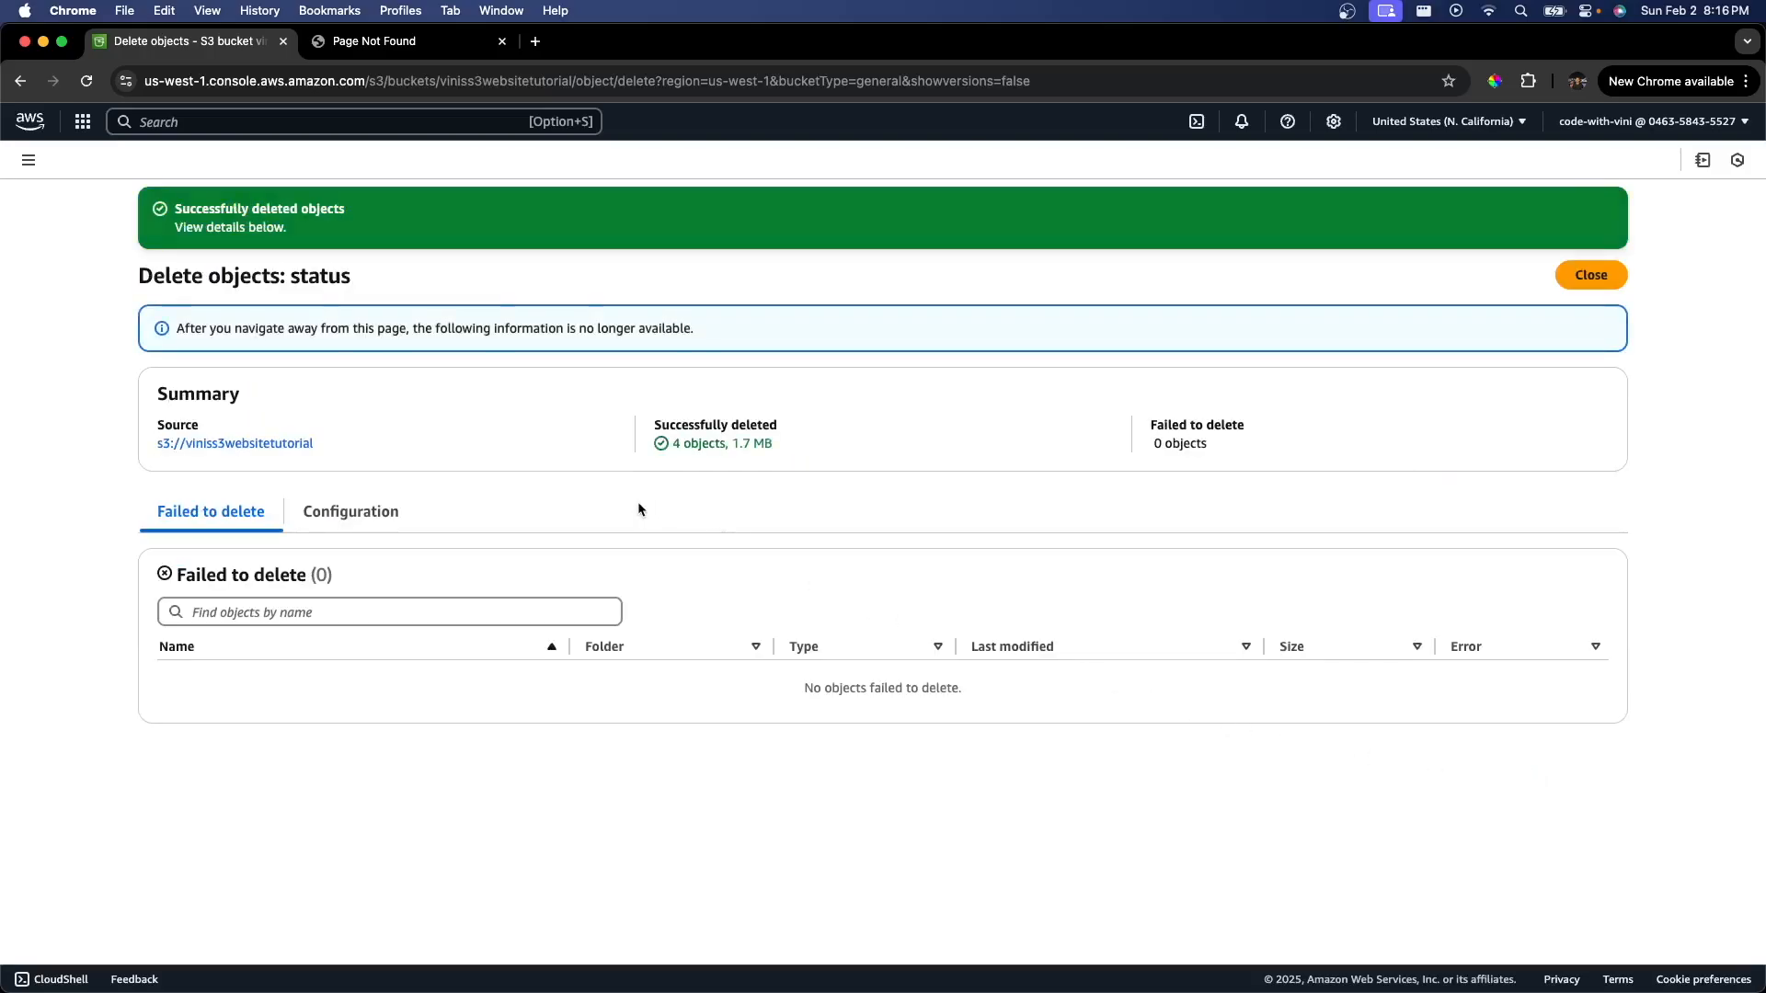
Step: Delete the viniss3websitetutorial bucket, confirming with its name
{"action": "left_click", "coordinate": [289, 445]}
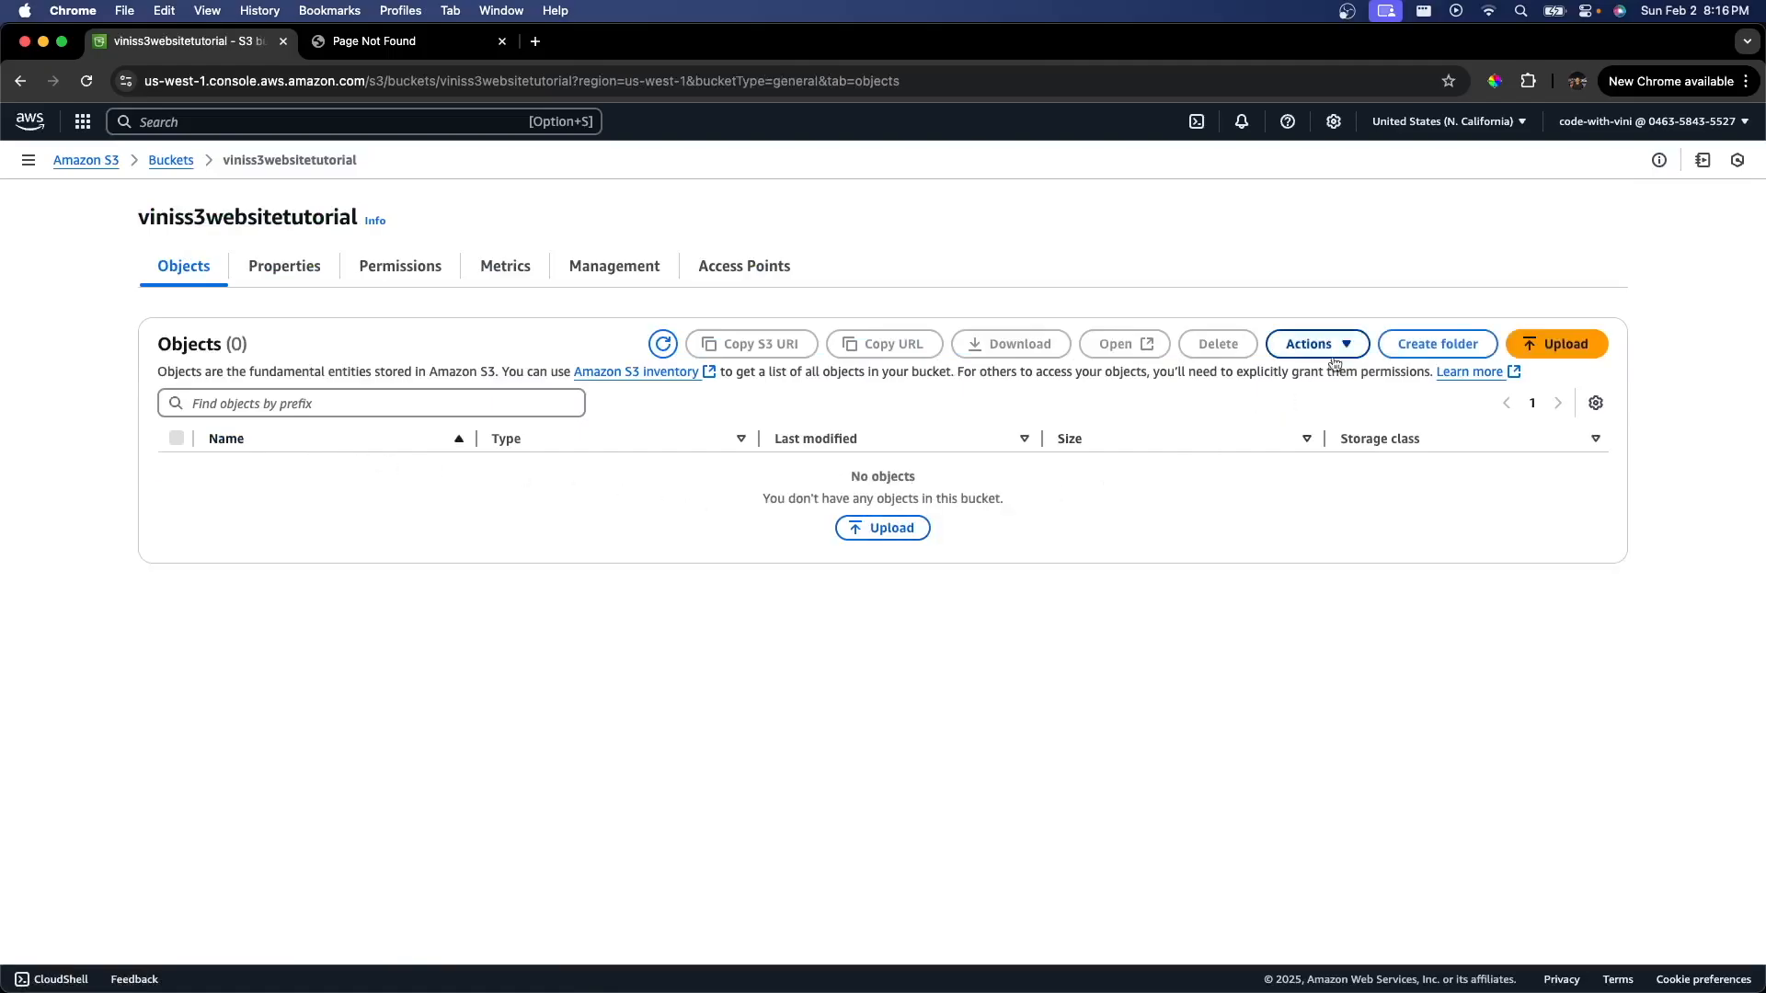
{"action": "left_click", "coordinate": [1317, 344]}
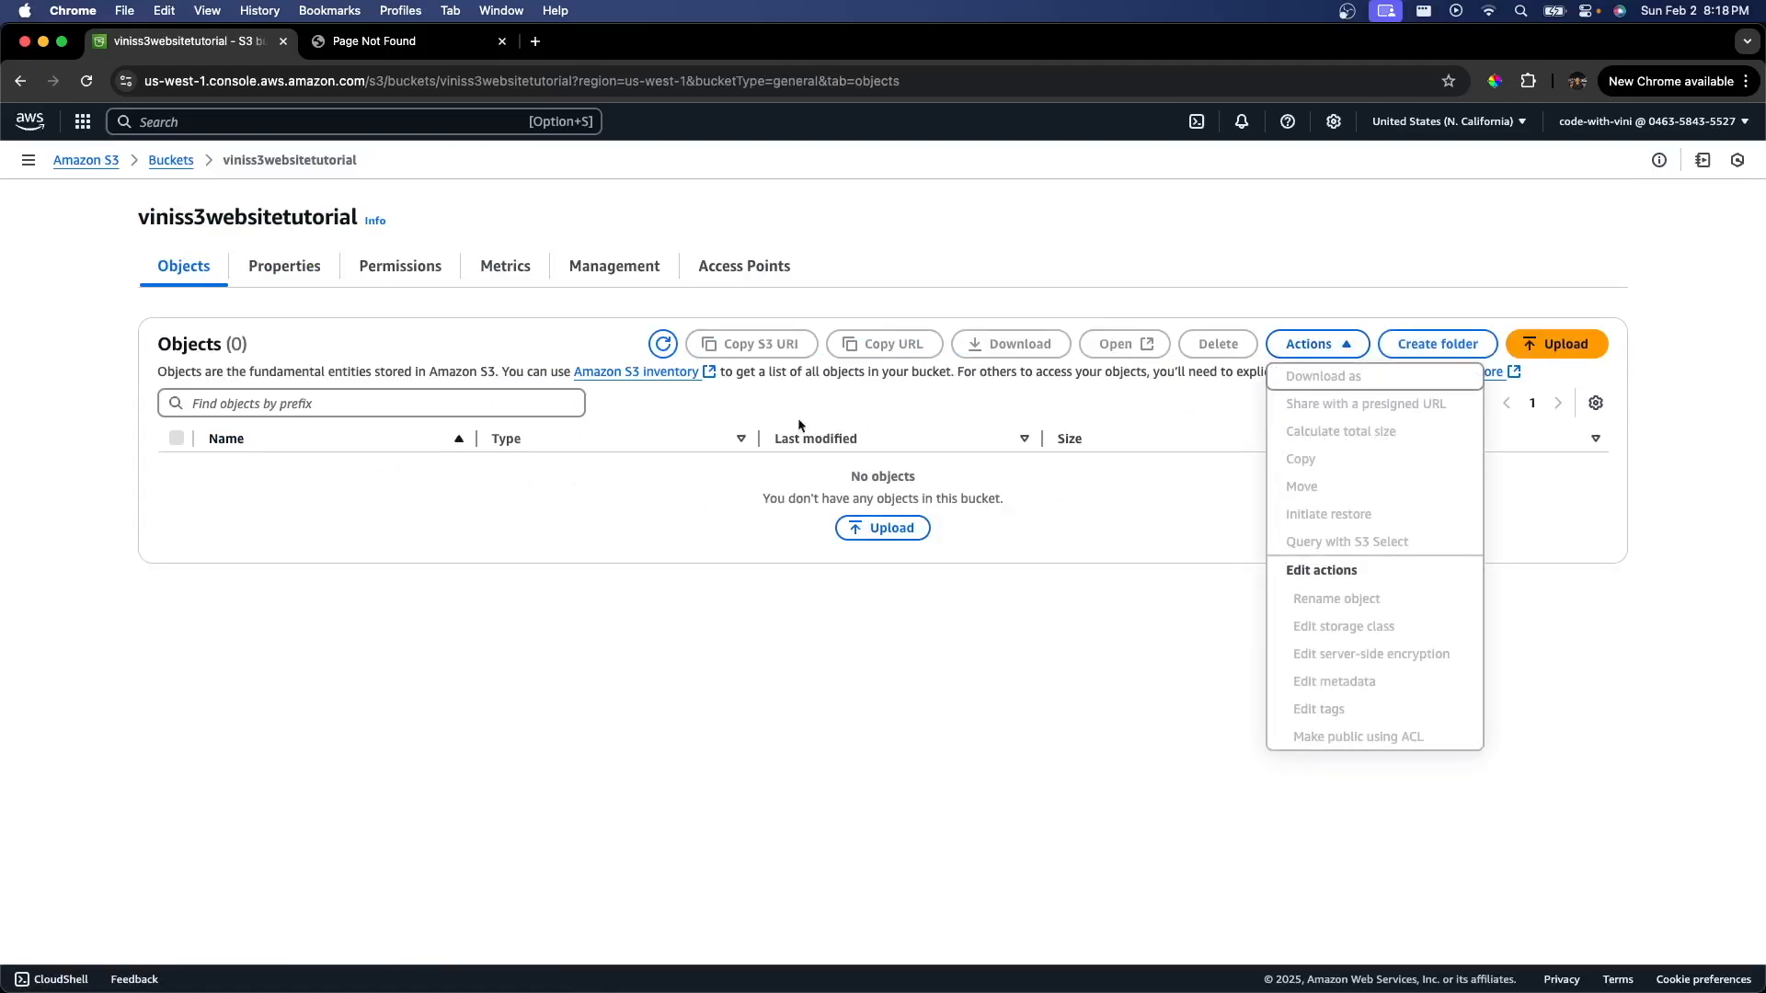
{"action": "left_click", "coordinate": [171, 161]}
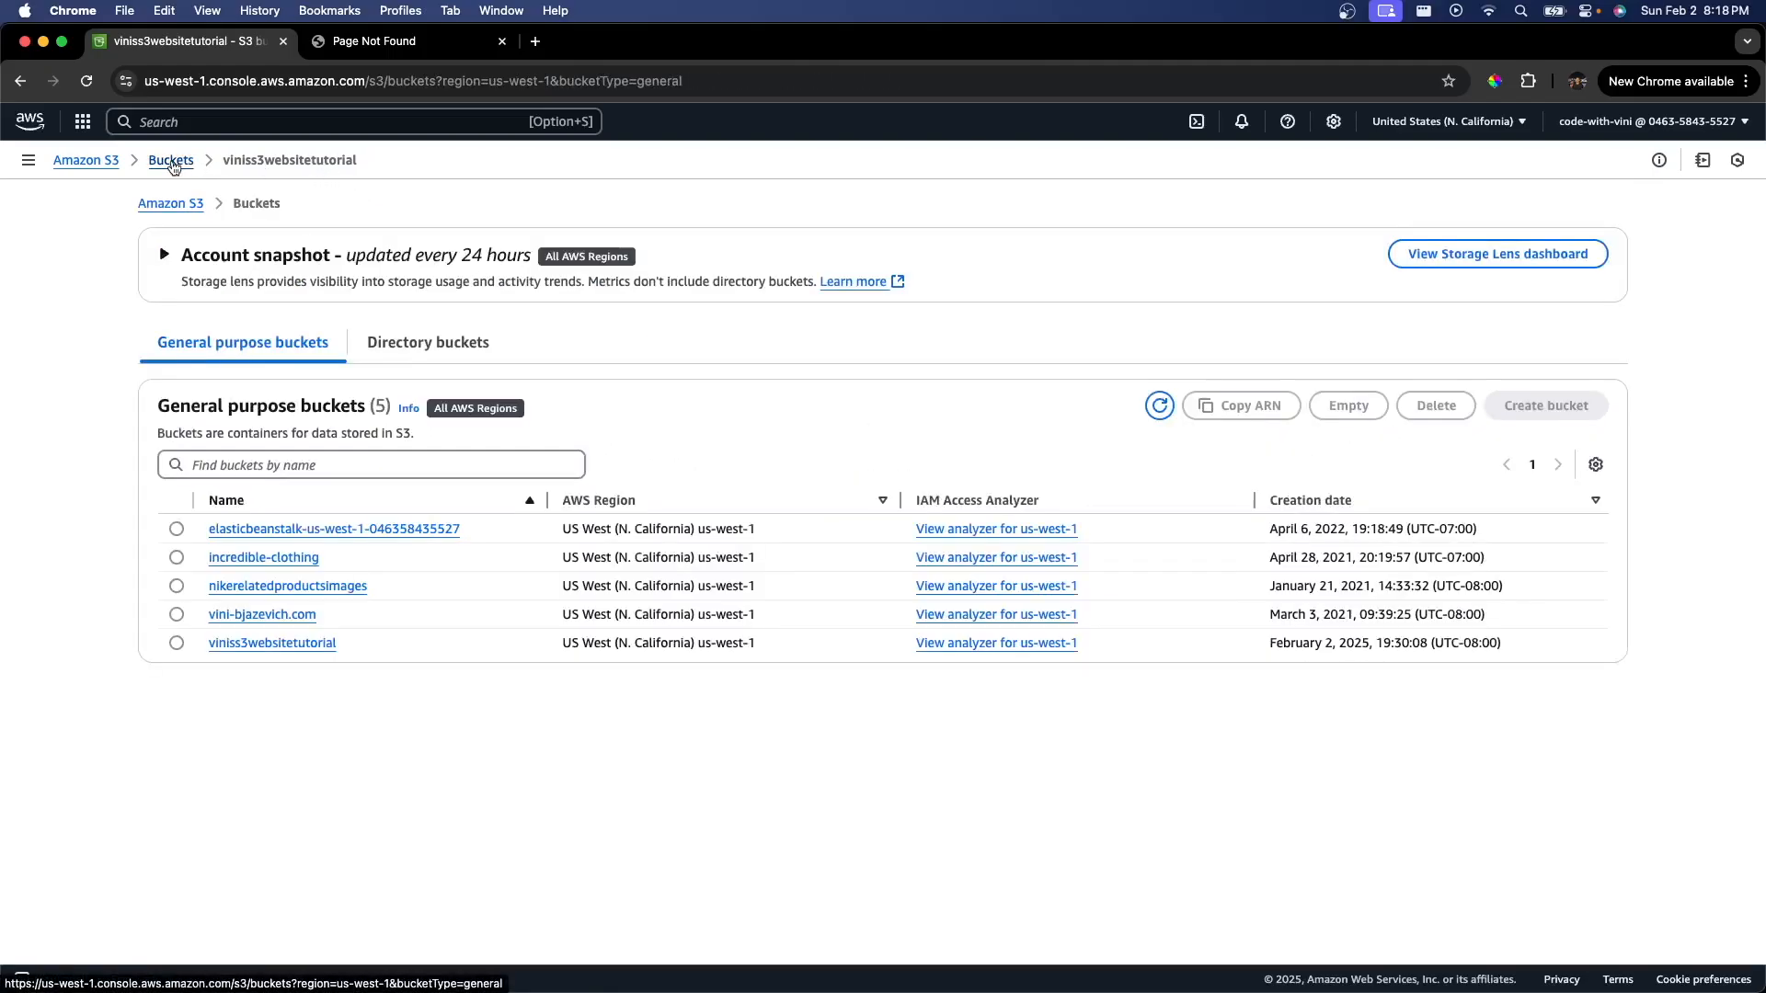
{"action": "left_click", "coordinate": [176, 617]}
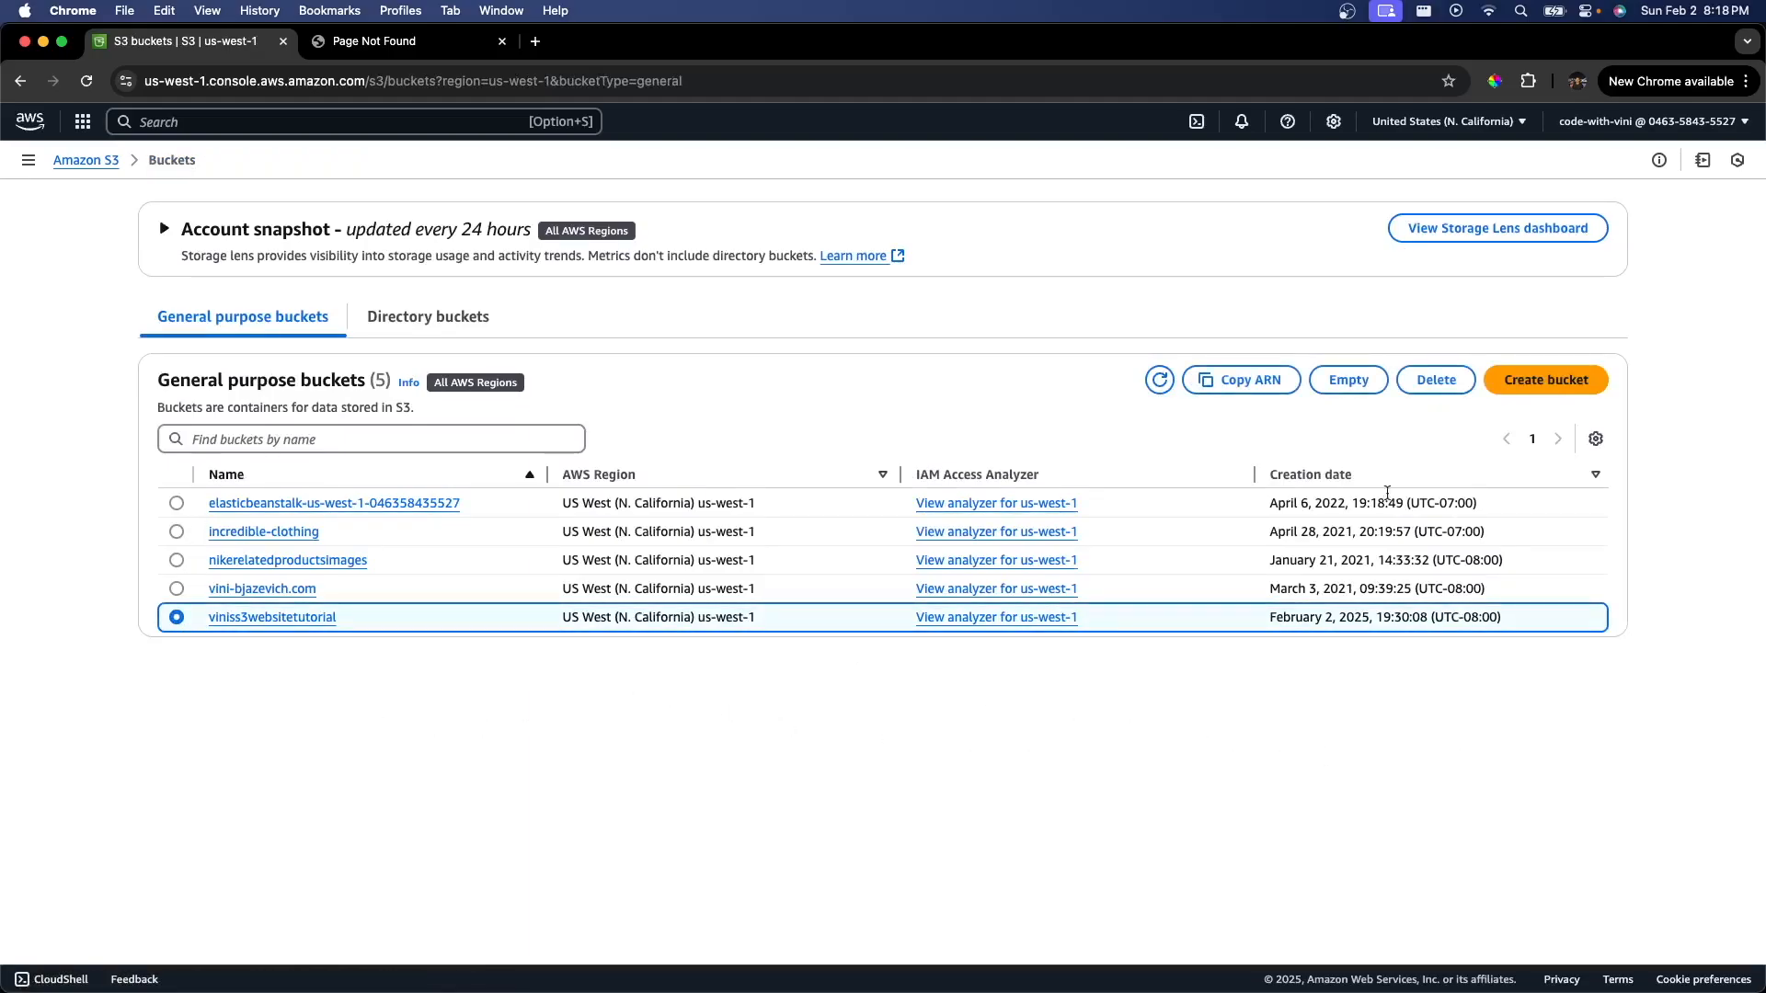
{"action": "left_click", "coordinate": [1437, 380]}
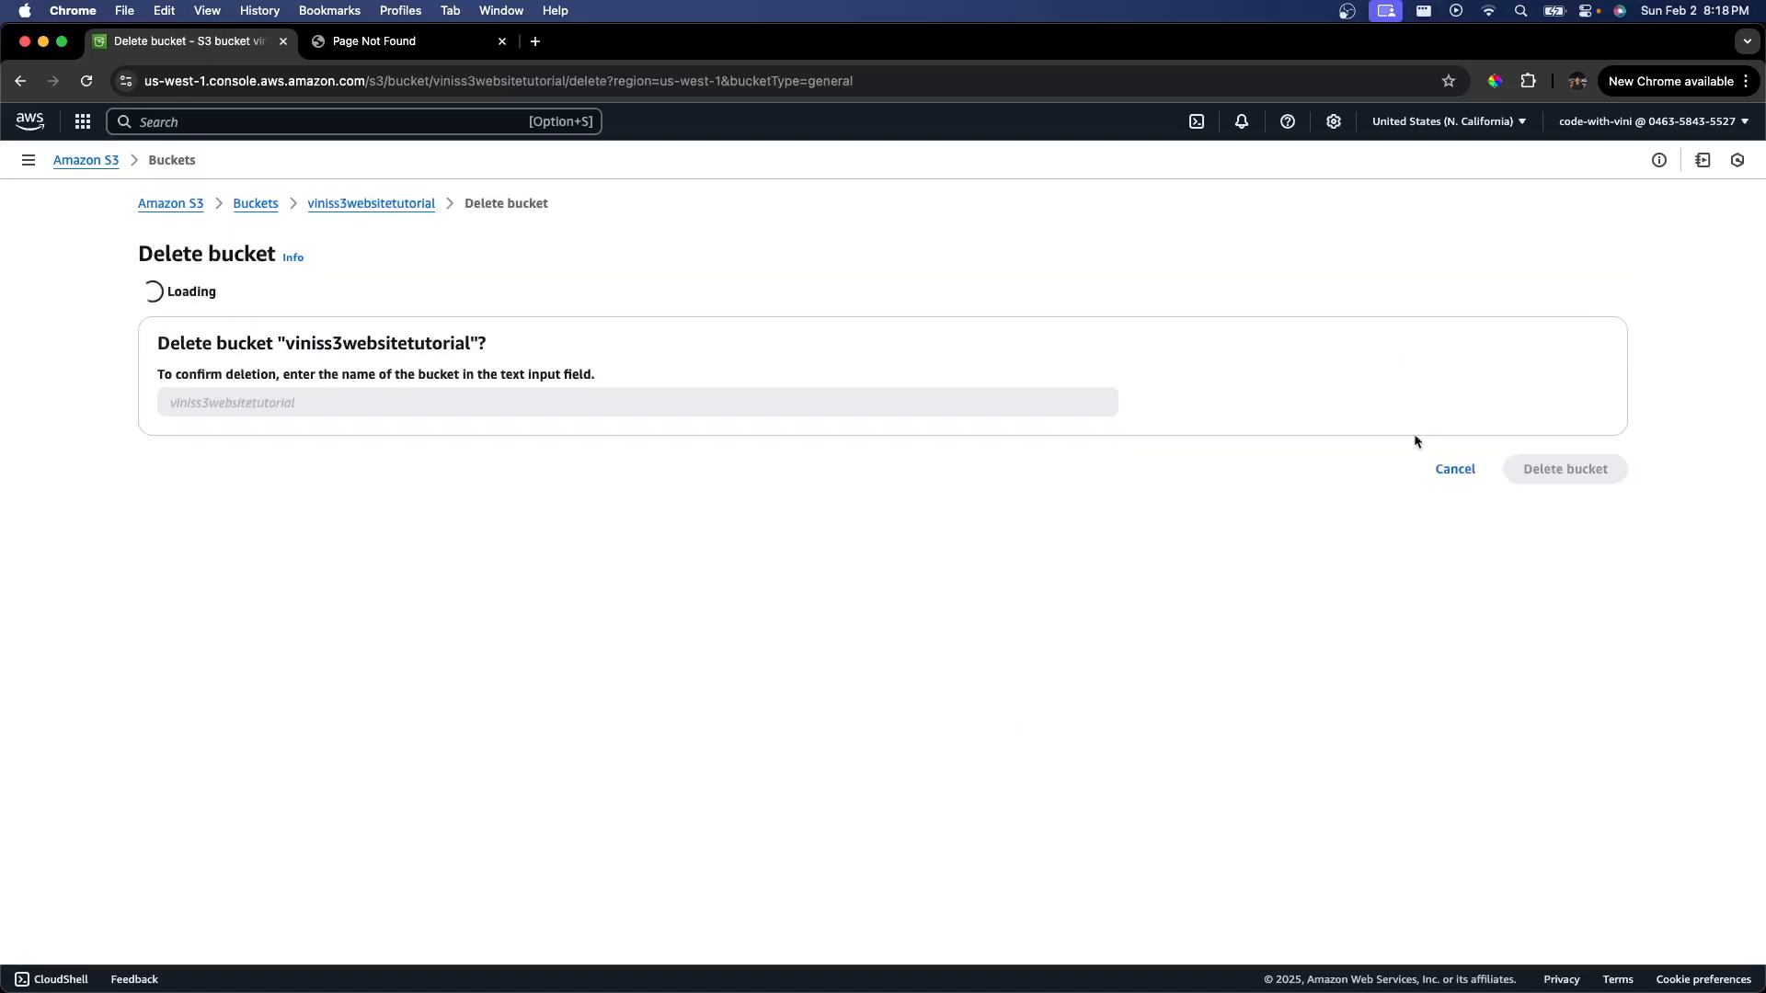
{"action": "left_click", "coordinate": [471, 520]}
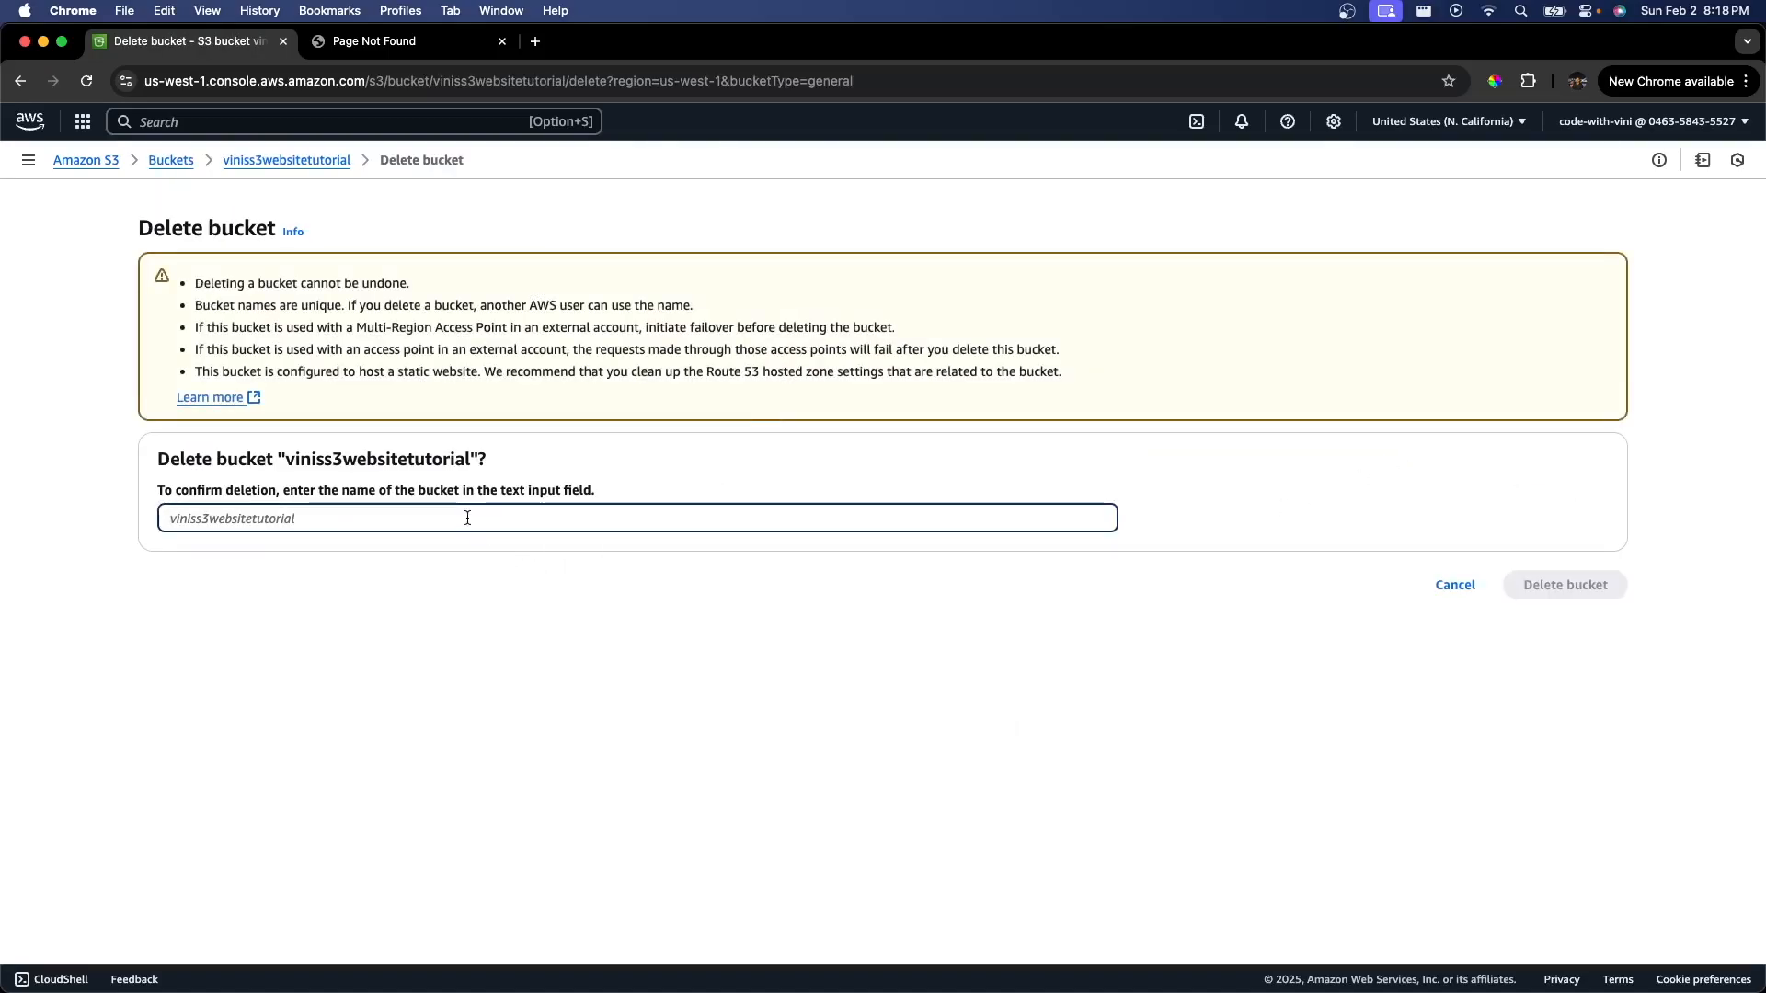
{"action": "type", "text": "viniss3we"}
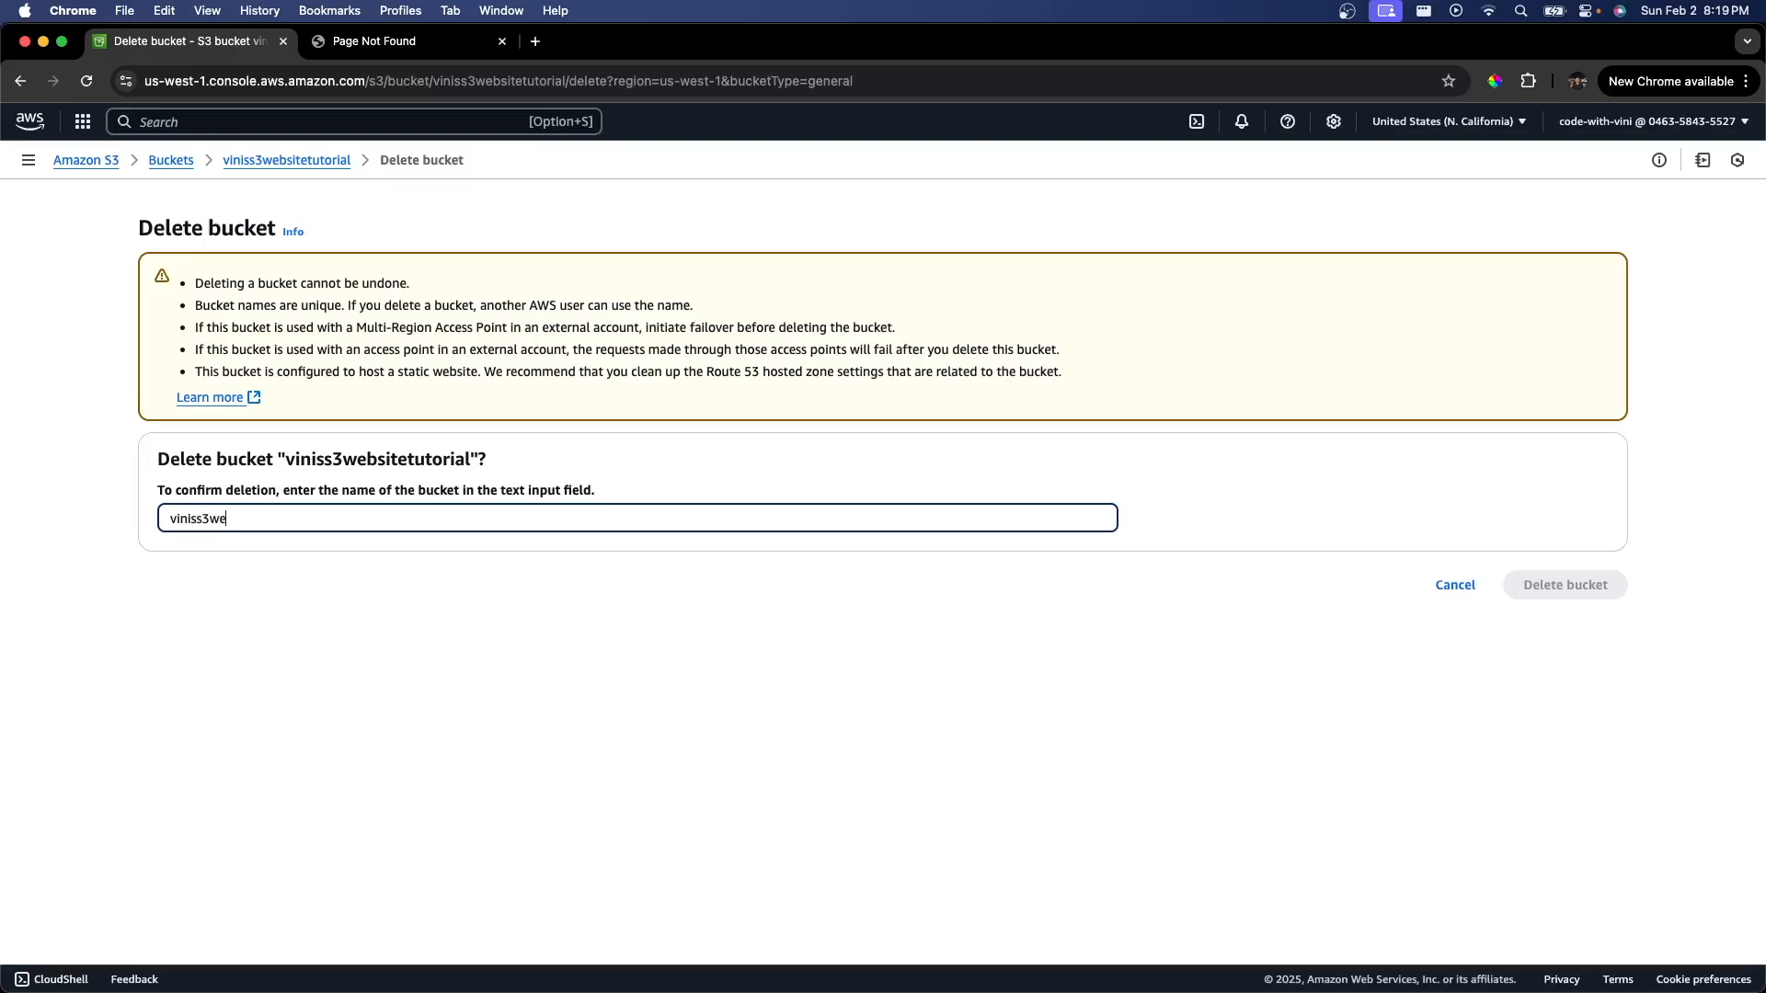
{"action": "type", "text": "bsitetutorial"}
{"action": "left_click", "coordinate": [1564, 585]}
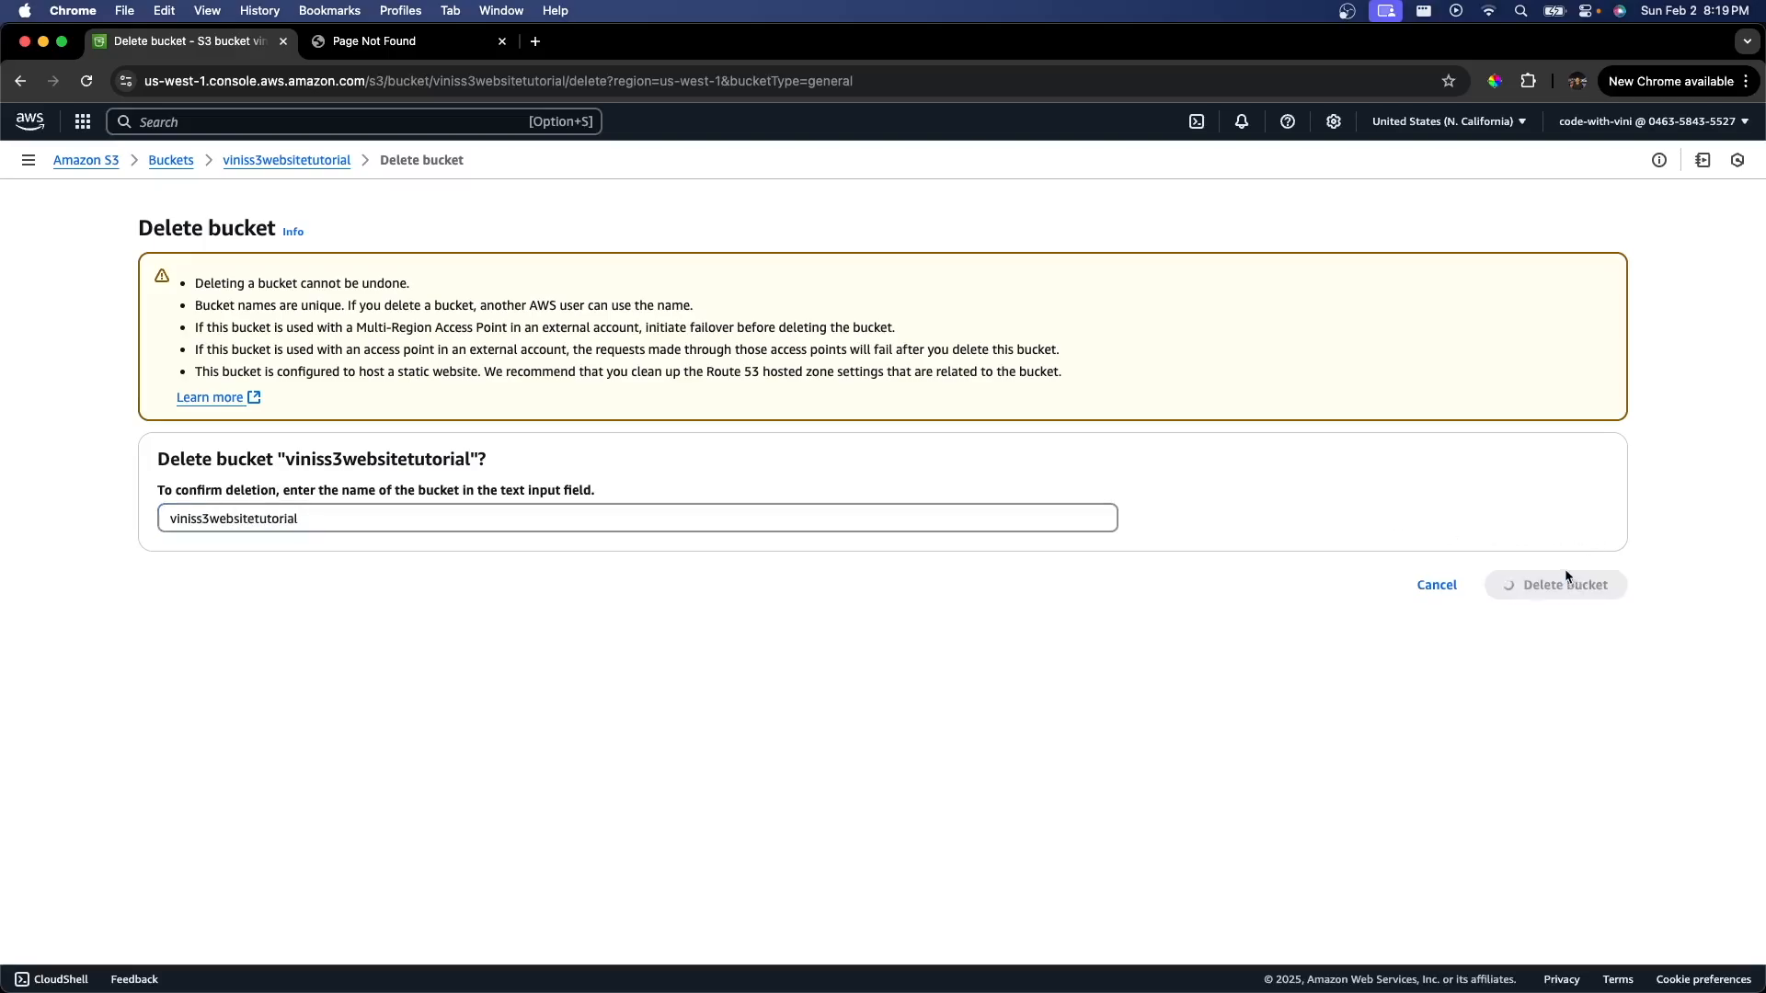